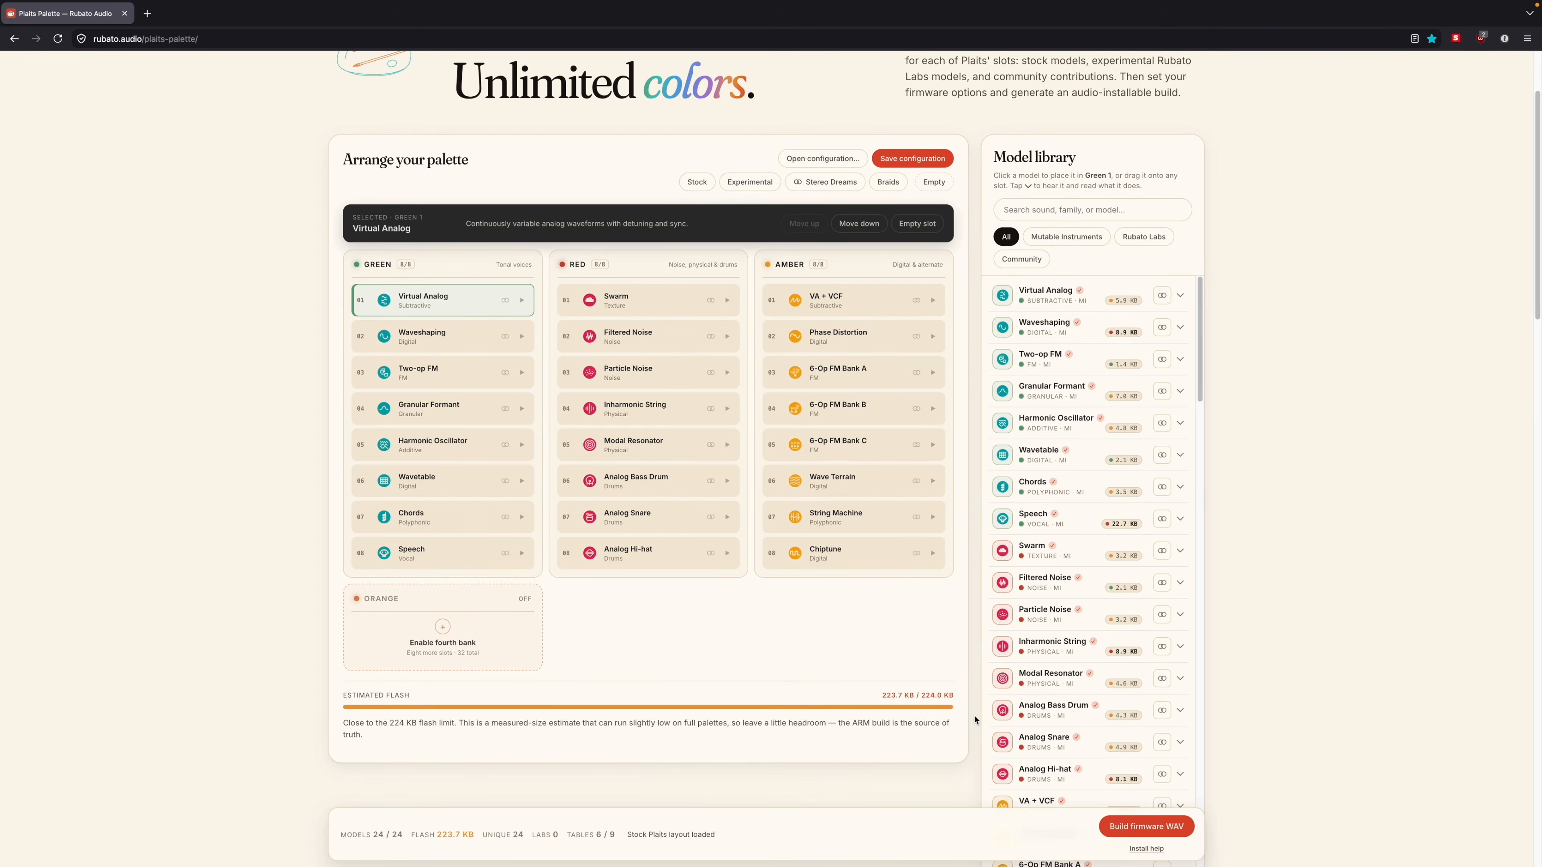
Step: Select several models in the Green bank, including Waveshaping, Granular Formant and Virtual Analog, and read their descriptions
scroll(1411, 714, up, 1)
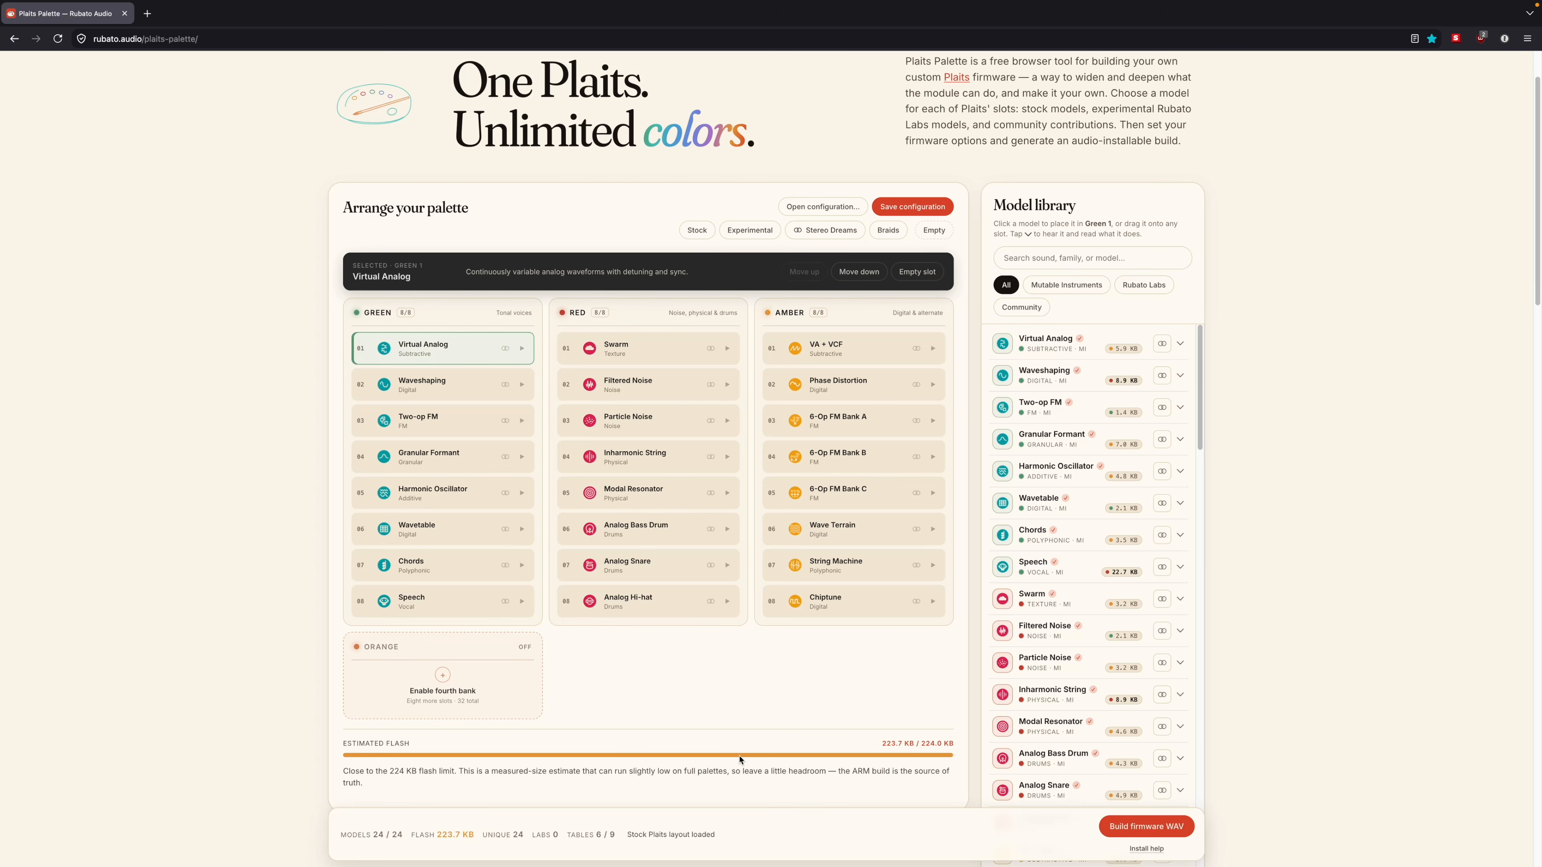
click(412, 388)
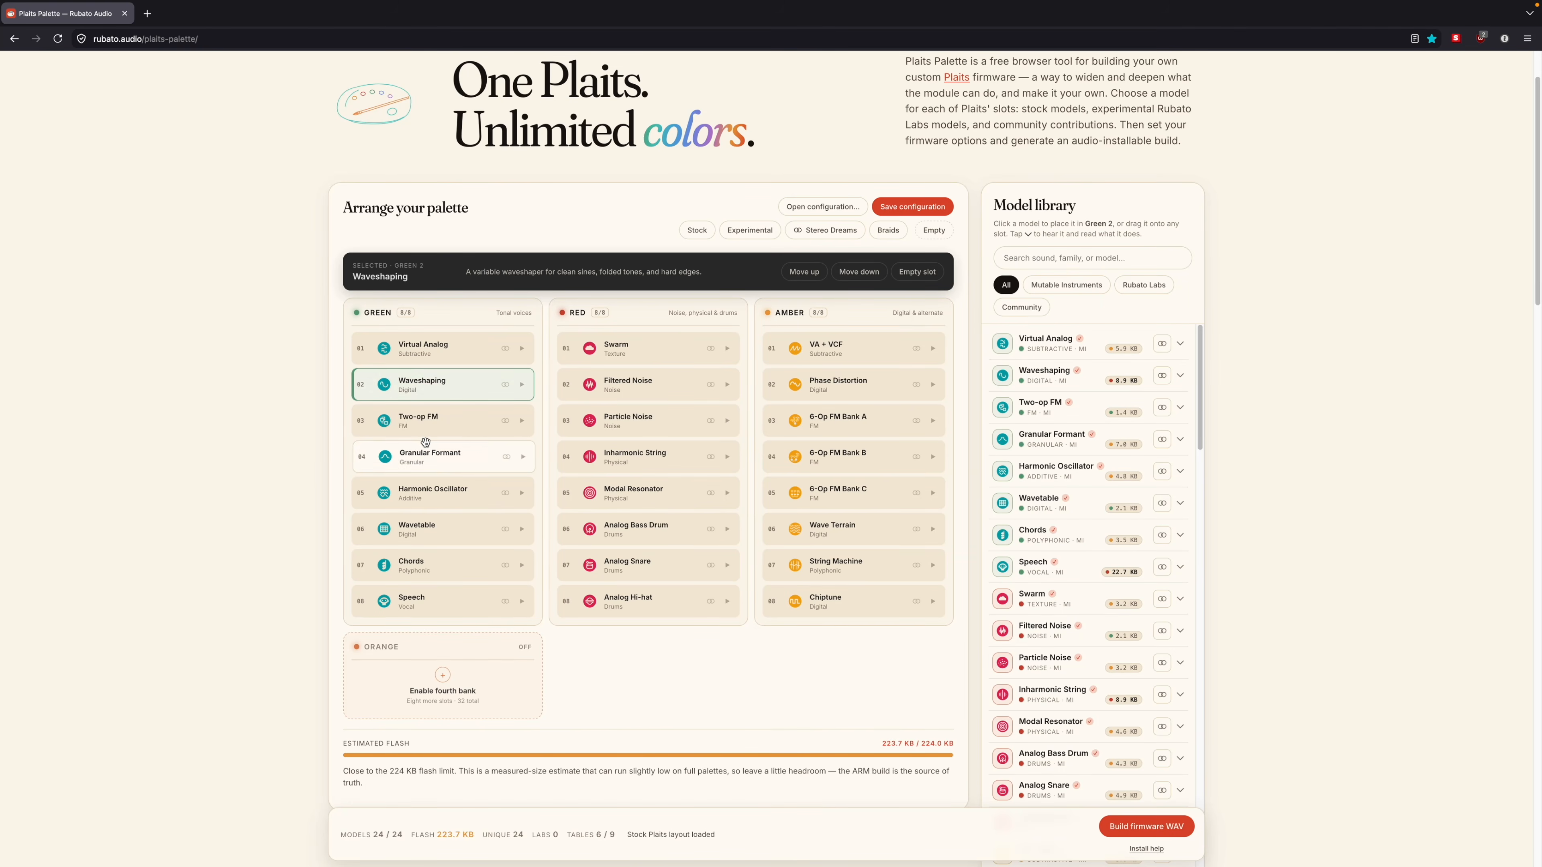
click(419, 468)
click(425, 348)
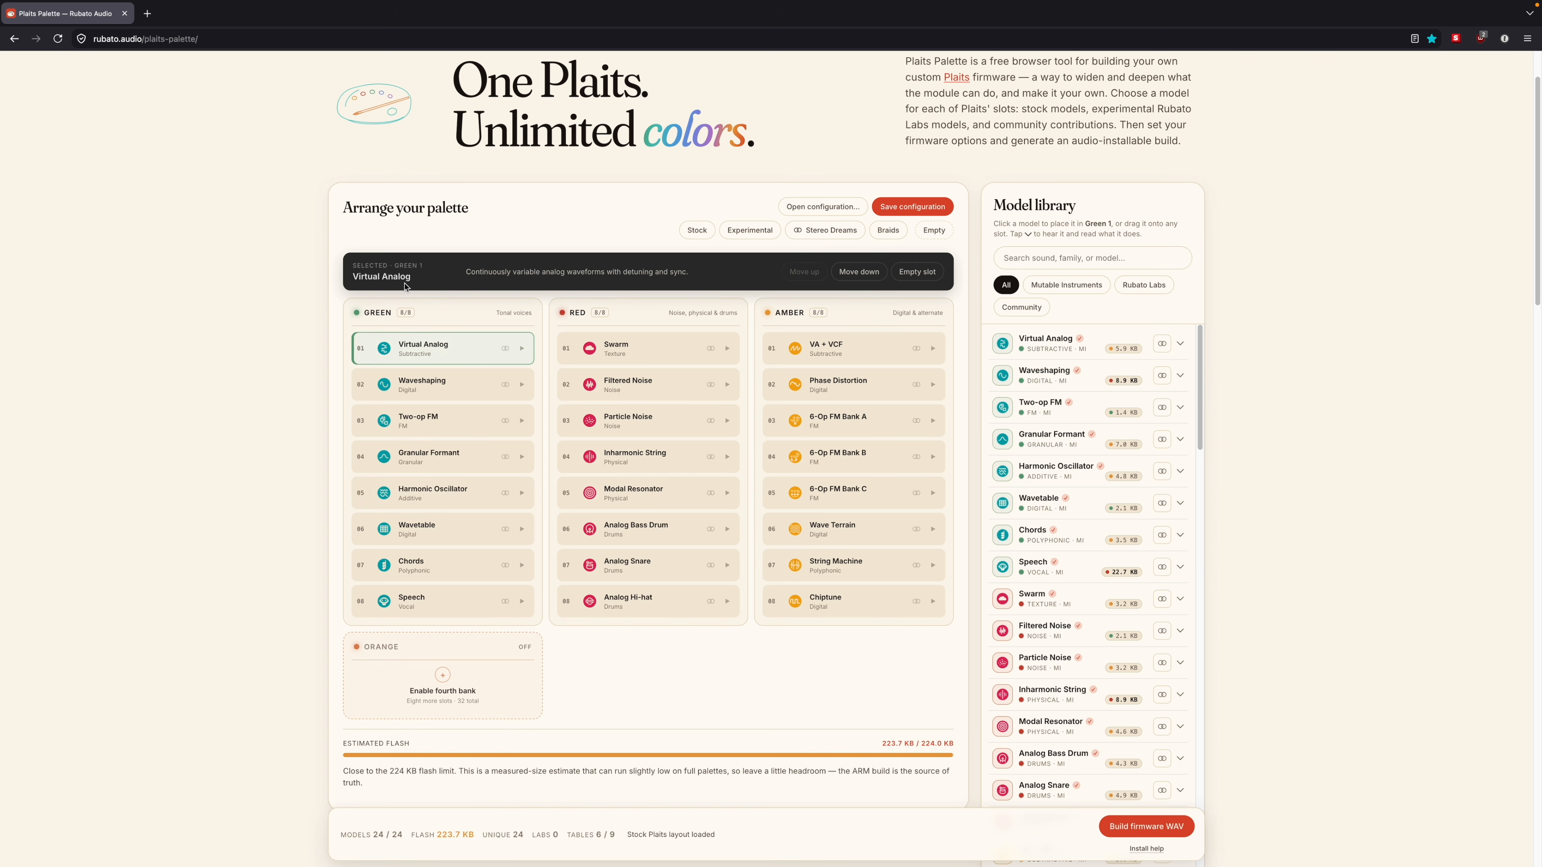
click(452, 382)
click(453, 413)
Step: Move Virtual Analog down one slot in the Green bank and back up to Green 1
click(437, 348)
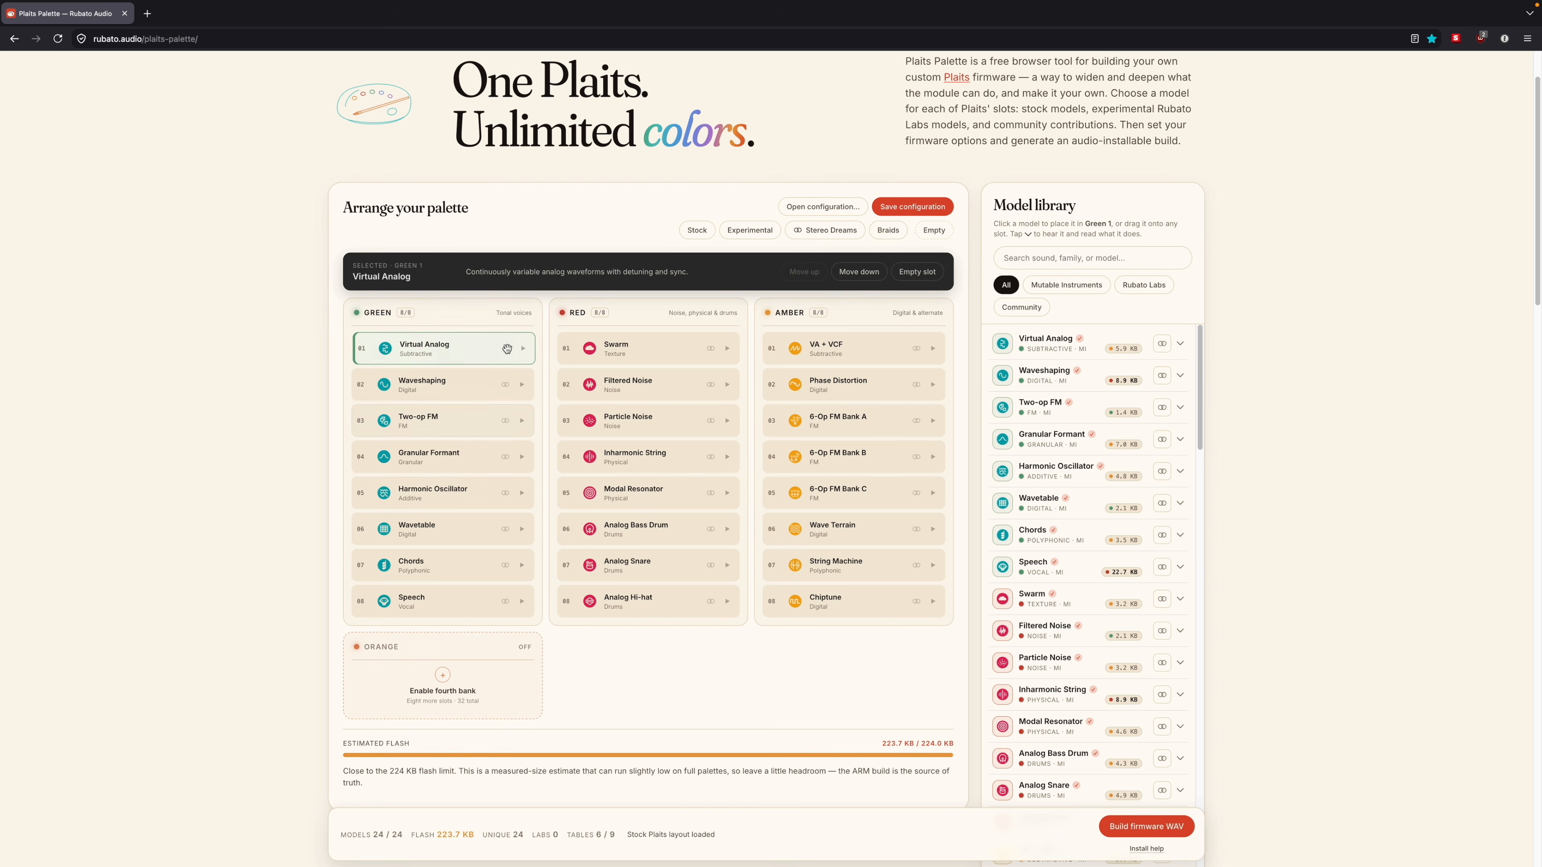
click(839, 275)
click(801, 273)
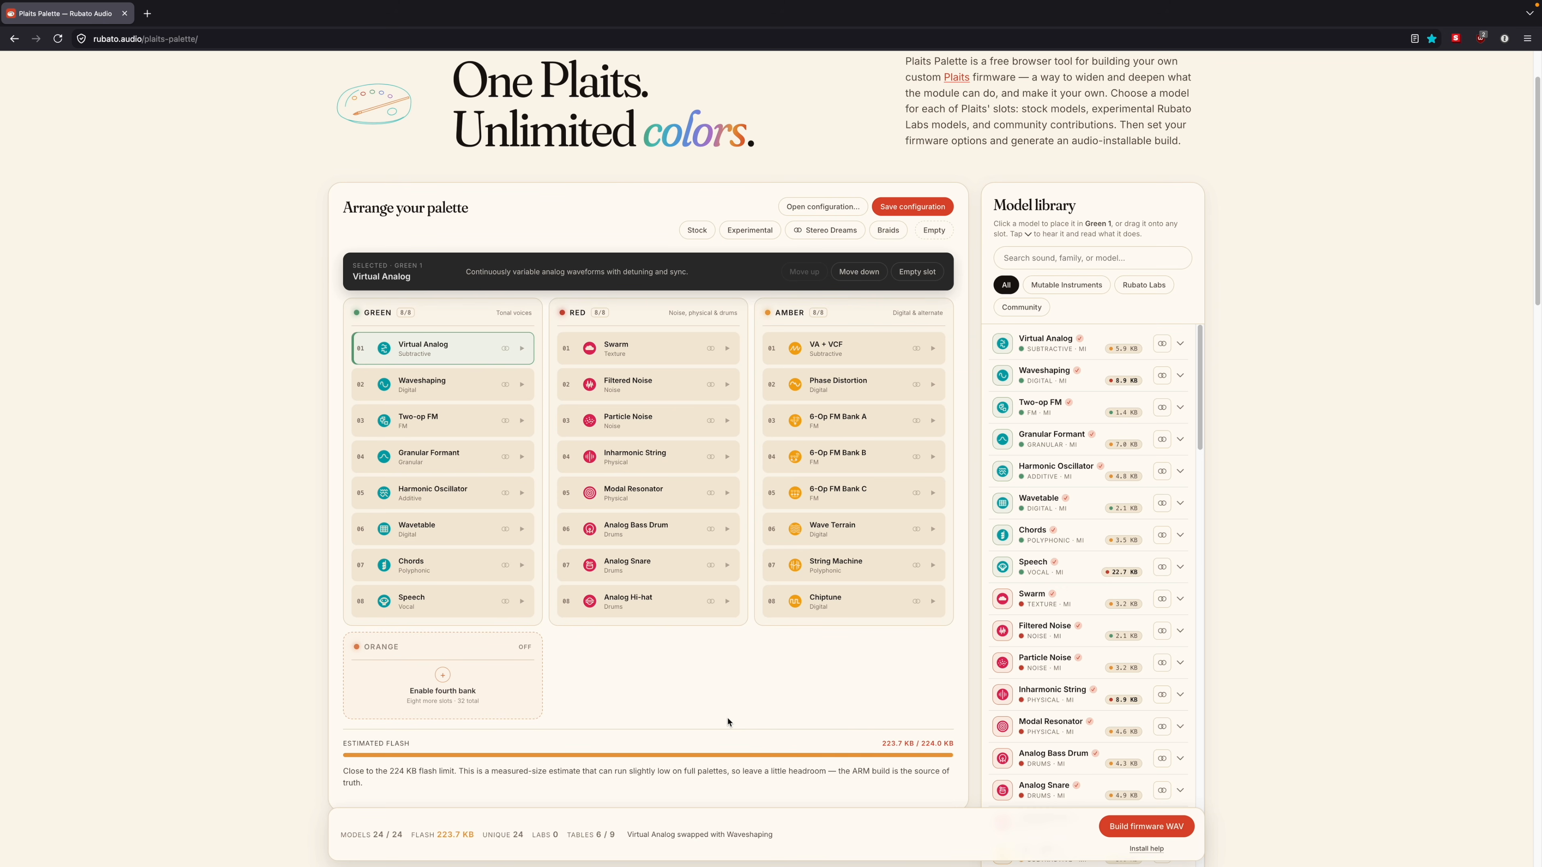
Step: Browse the complete model library and return to the start of its list
scroll(1054, 380, down, 7)
scroll(1058, 391, down, 6)
scroll(1058, 391, down, 7)
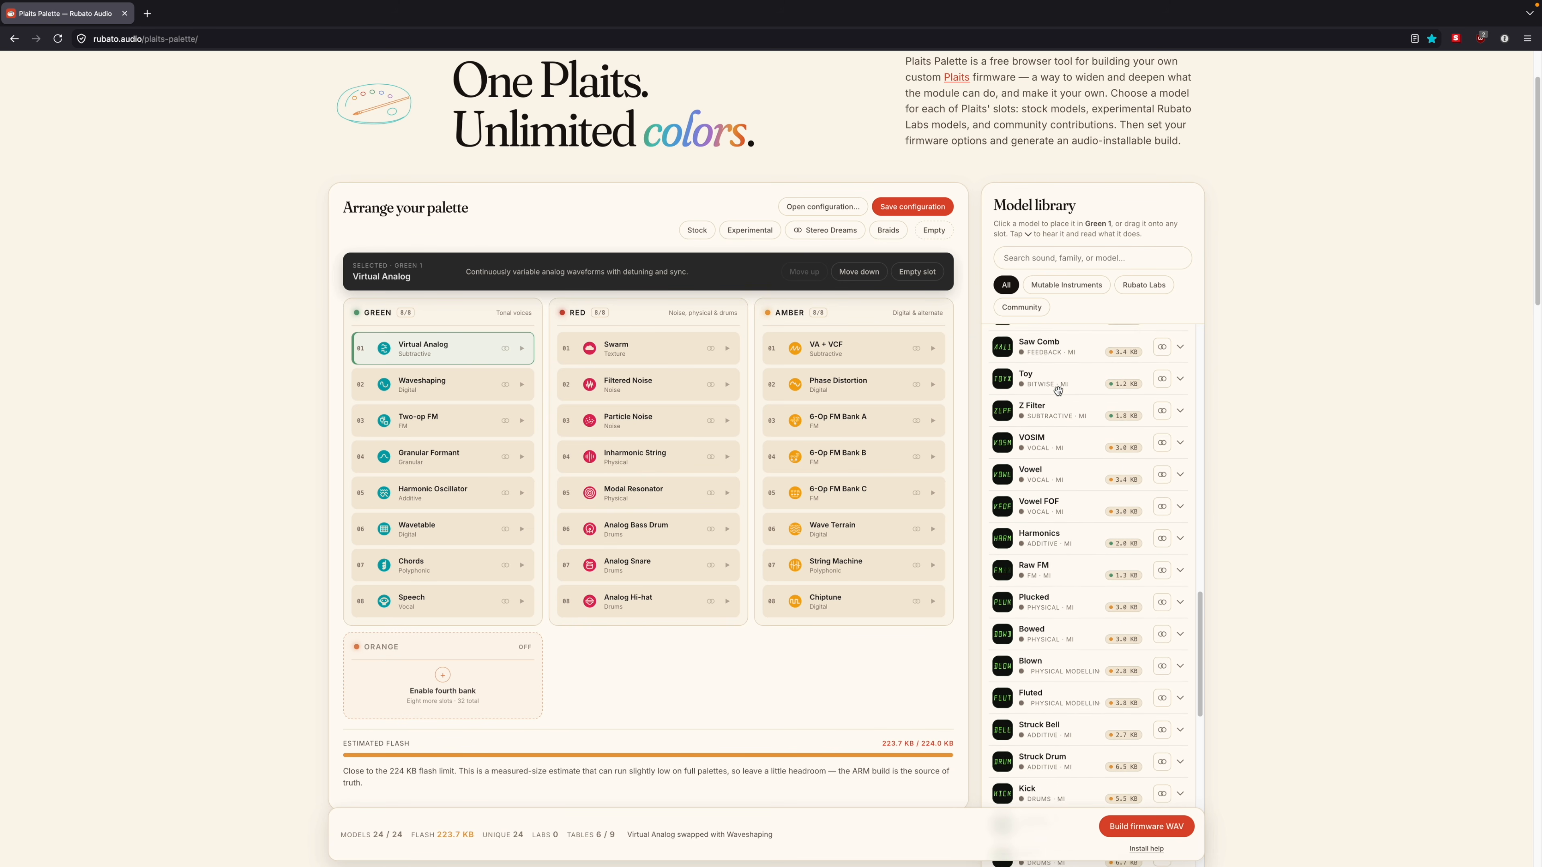
scroll(1058, 390, up, 7)
scroll(1057, 379, up, 5)
scroll(1050, 358, up, 7)
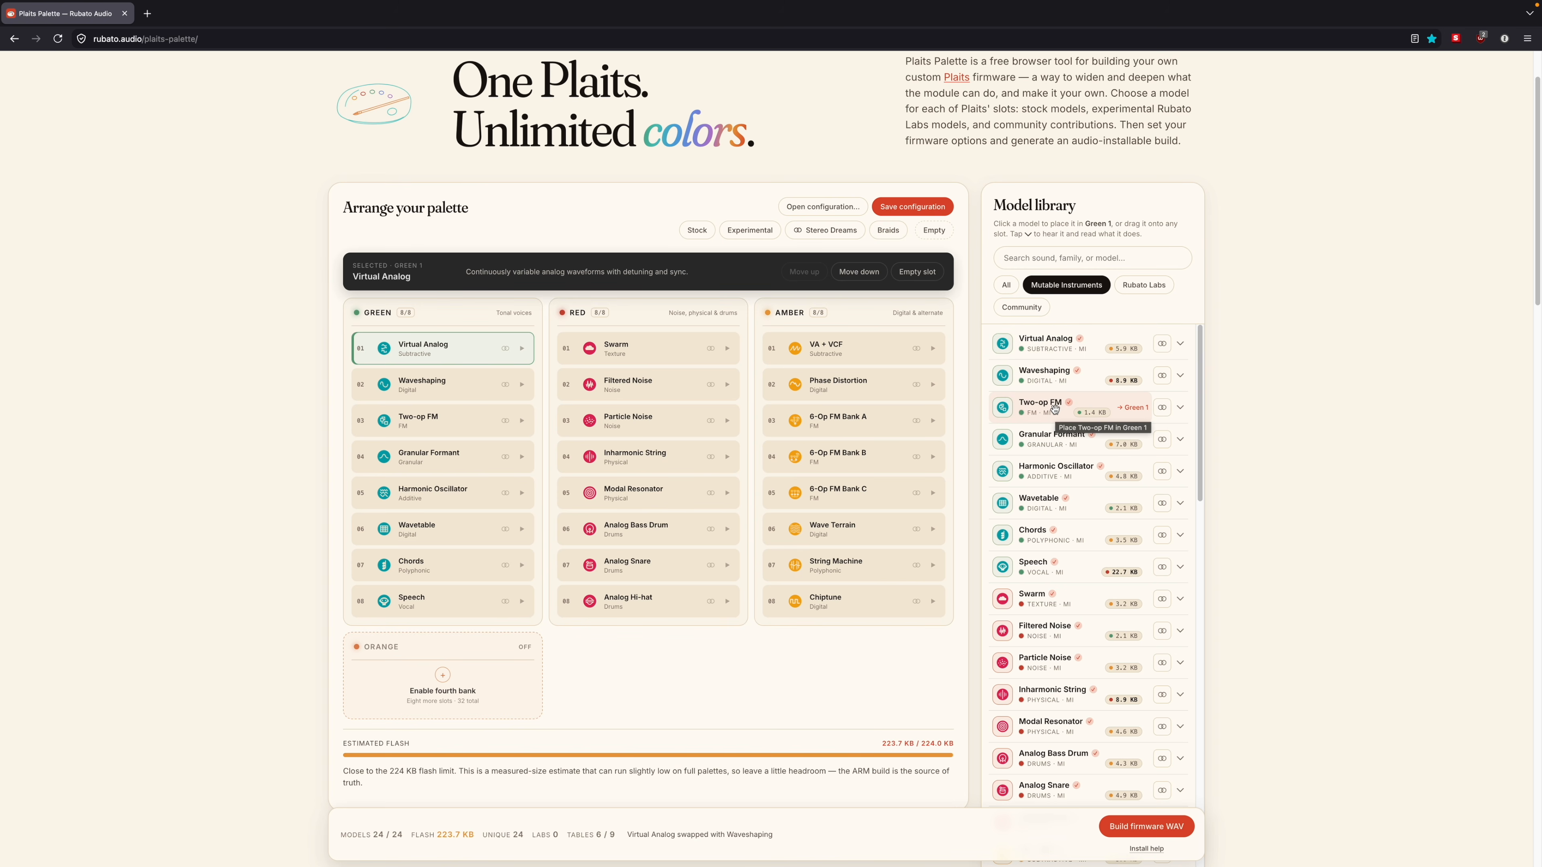
Step: Look through the library's Mutable Instruments models, down to the Braids-style ones such as CSaw, Morph and Fold
scroll(1054, 407, down, 2)
scroll(1055, 410, down, 1)
scroll(1055, 410, up, 2)
scroll(1046, 386, down, 1)
scroll(1046, 385, down, 12)
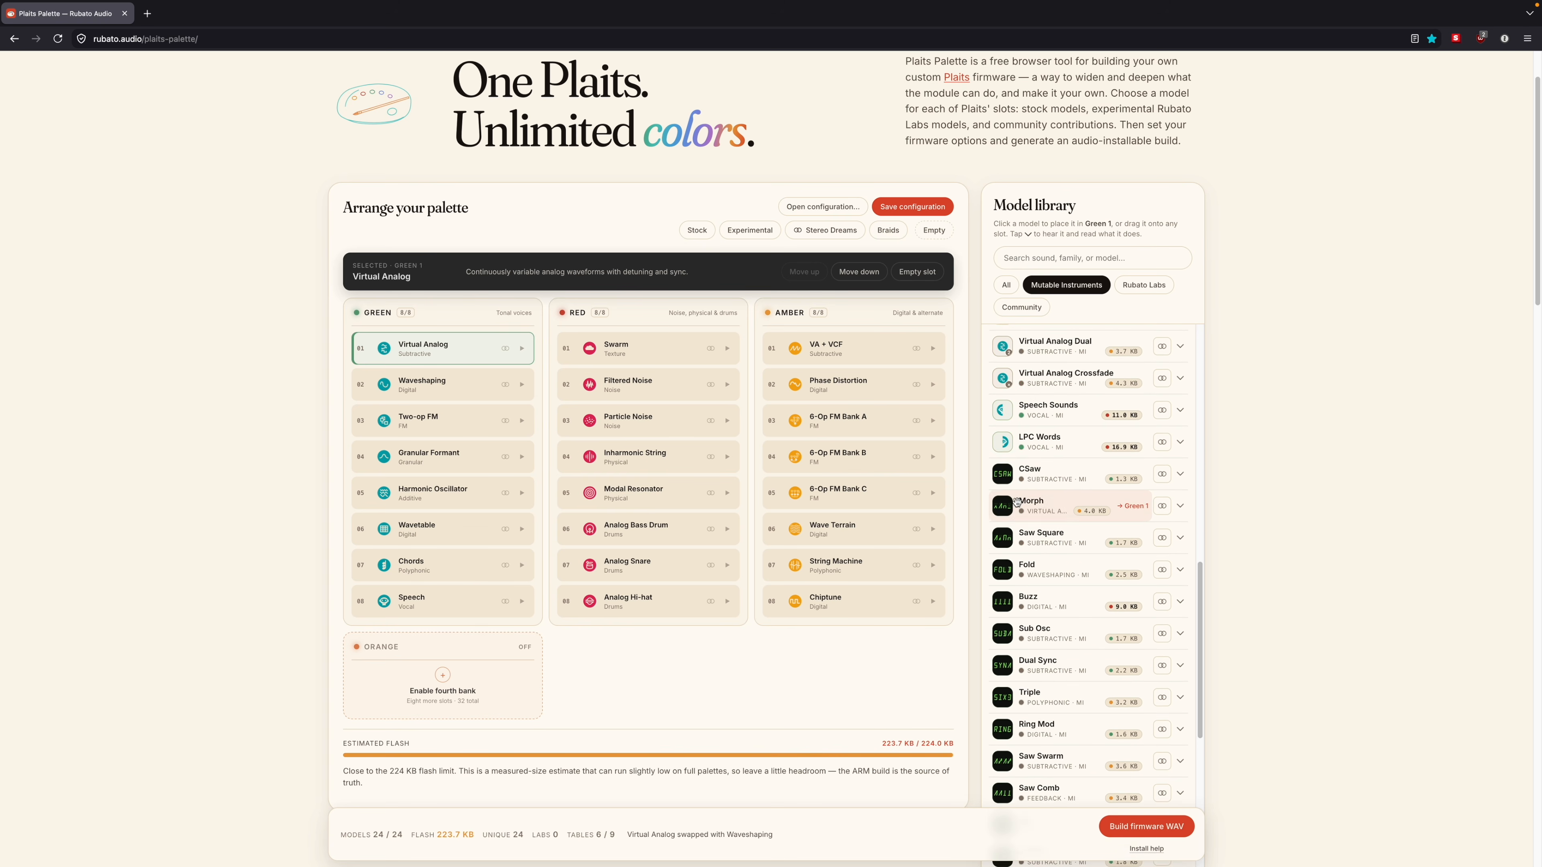
scroll(1018, 480, down, 5)
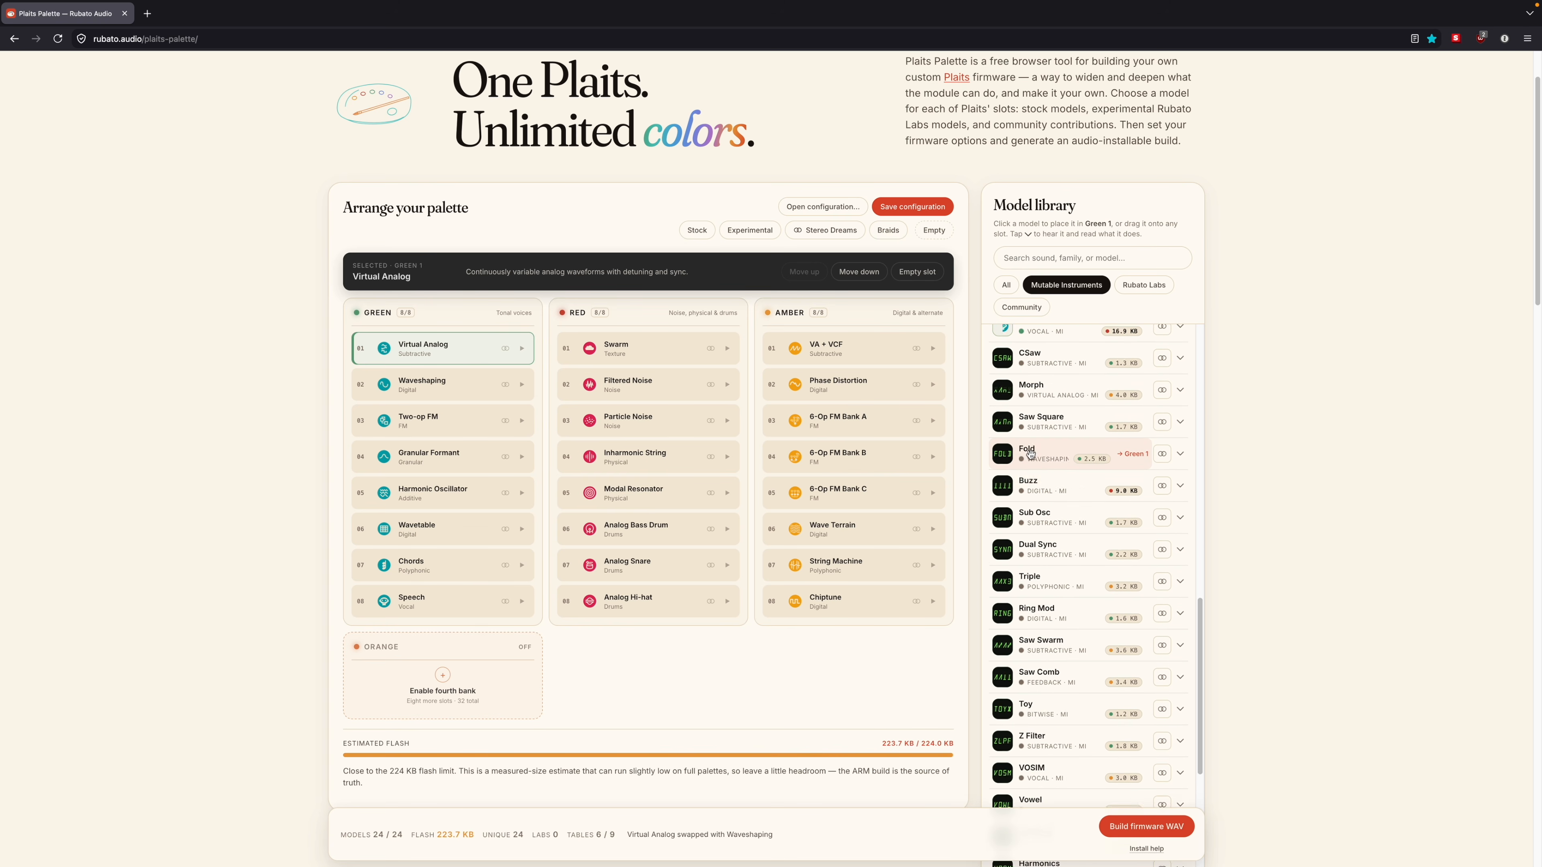
Step: Filter the model library to Rubato Labs models and look them over, and switch the filter to Community models
click(1143, 284)
scroll(1234, 332, down, 2)
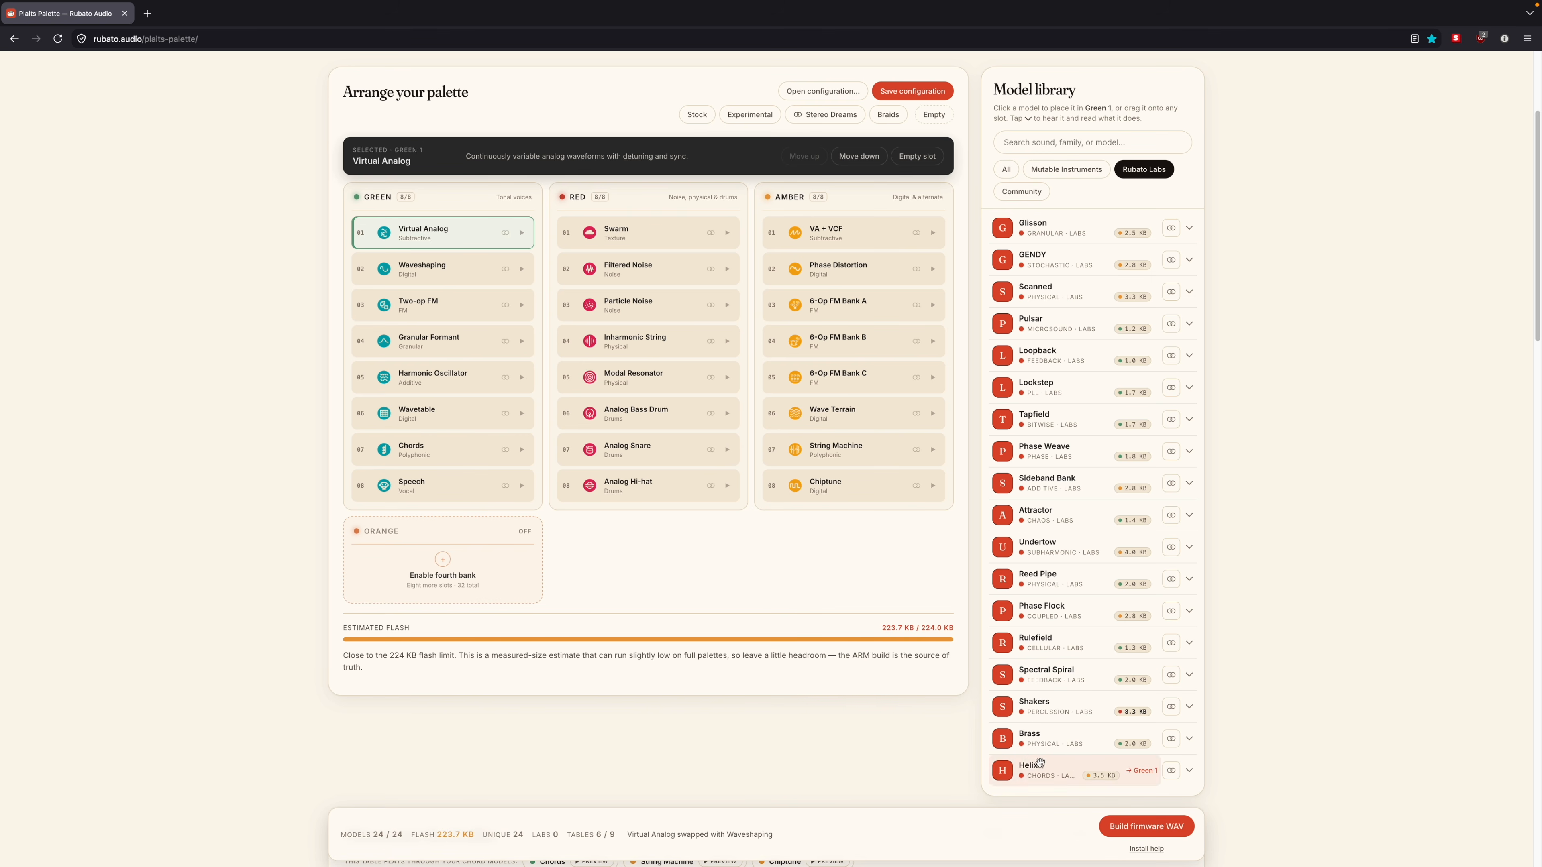
click(1026, 191)
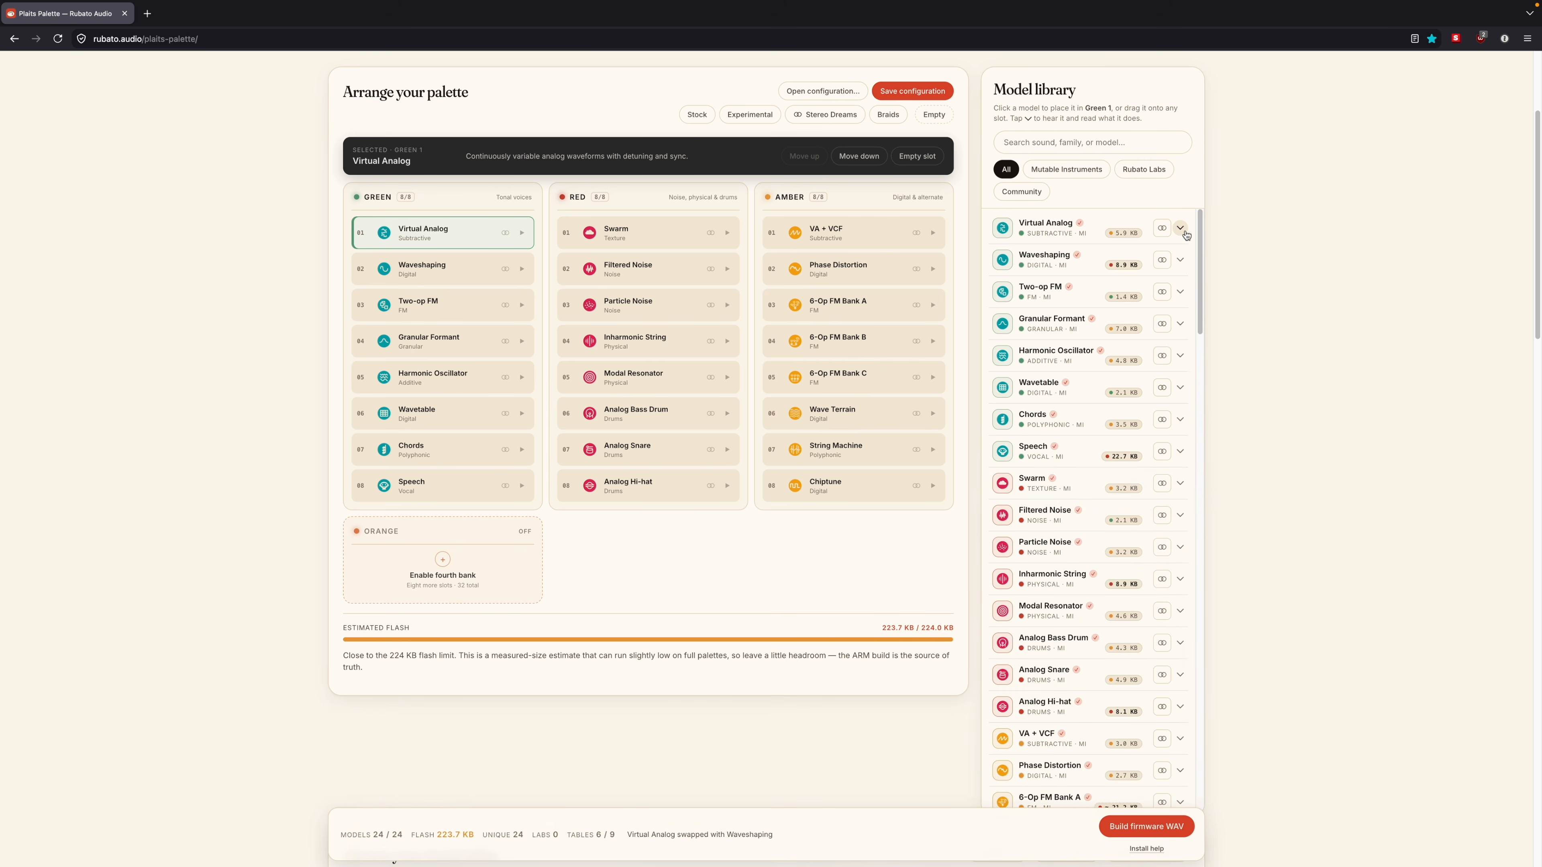
Step: Expand Virtual Analog's details in the full model library and preview its sound
click(1182, 229)
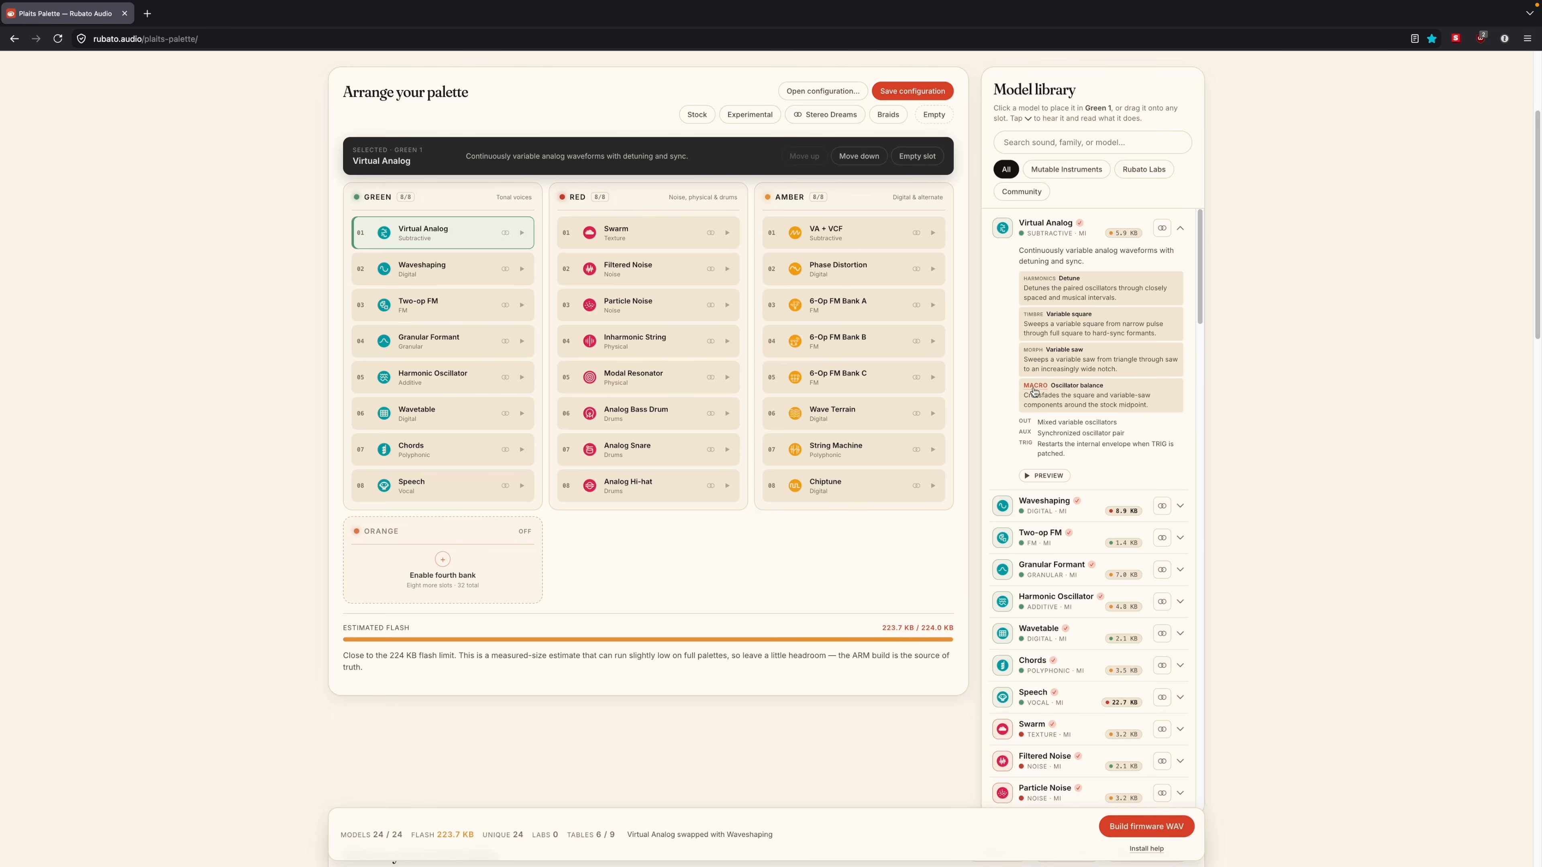
click(1040, 478)
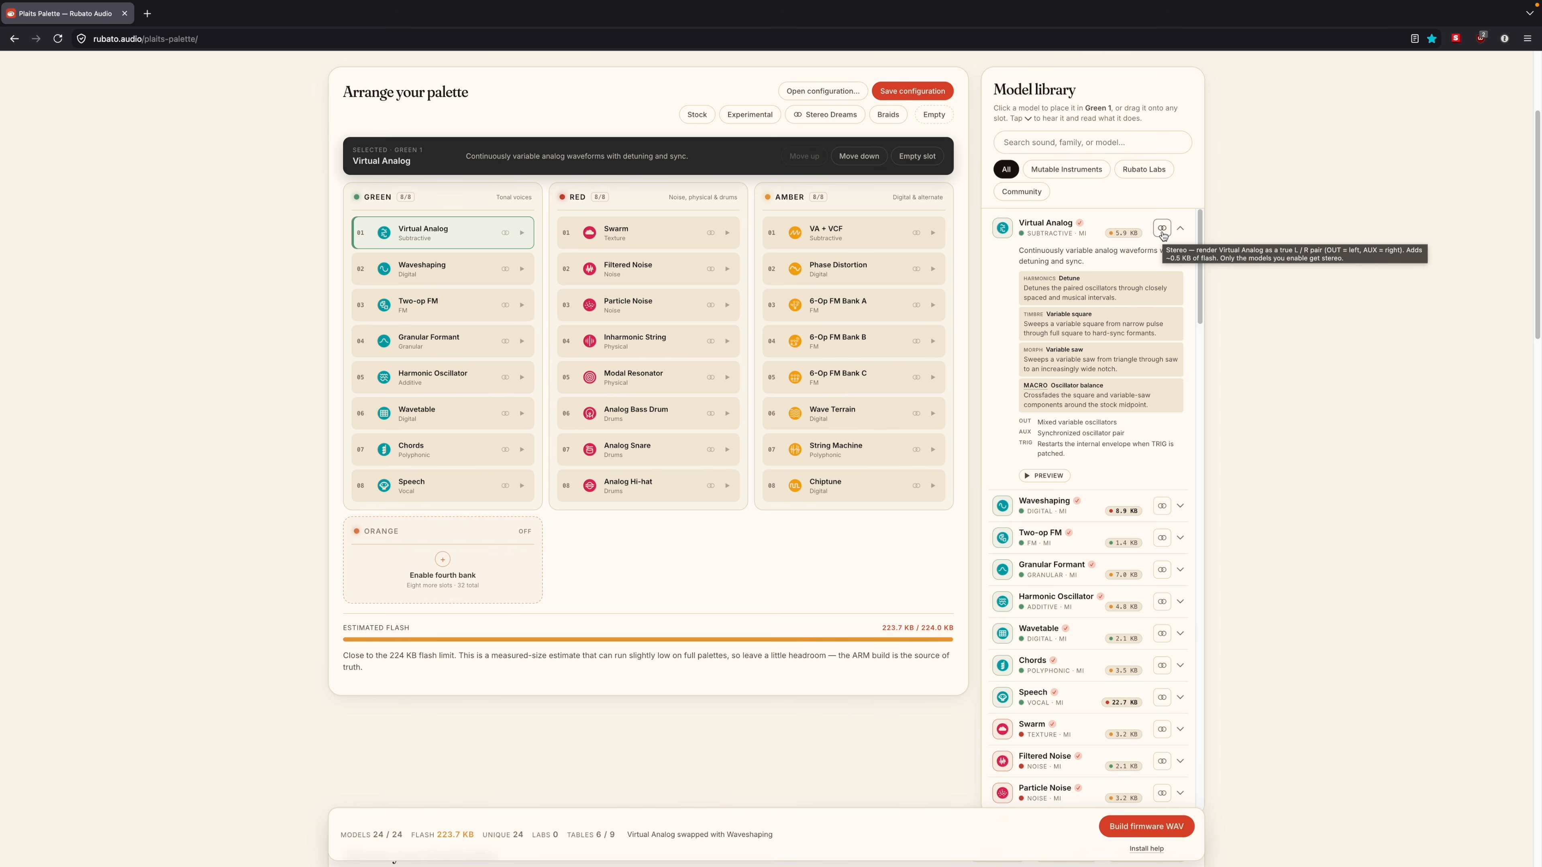
Step: Turn on stereo rendering for Virtual Analog, preview it in stereo, and turn stereo back off
click(1161, 230)
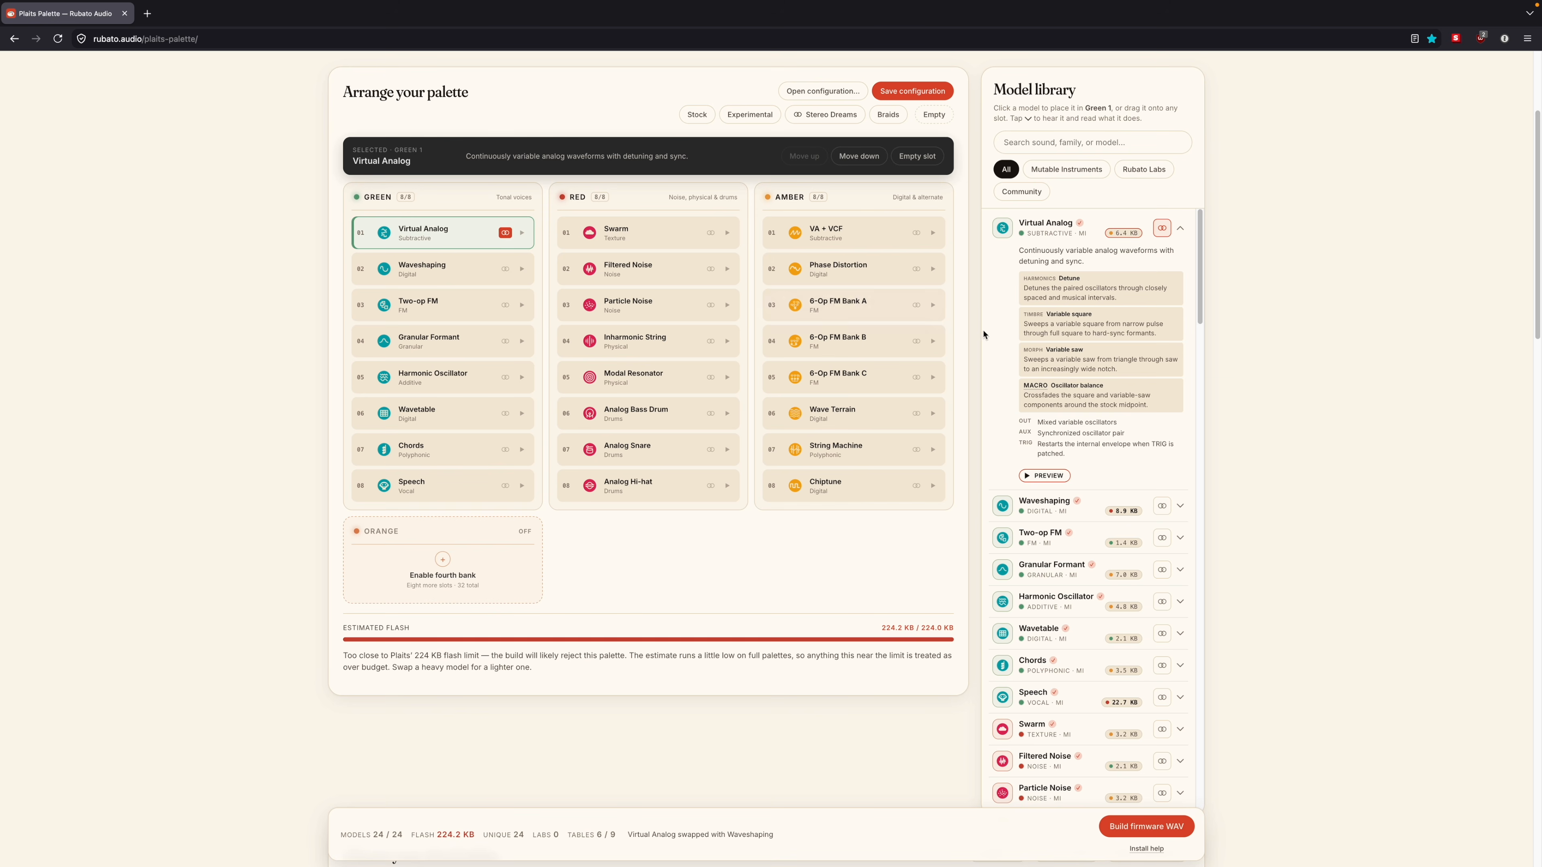
click(1048, 478)
click(1161, 229)
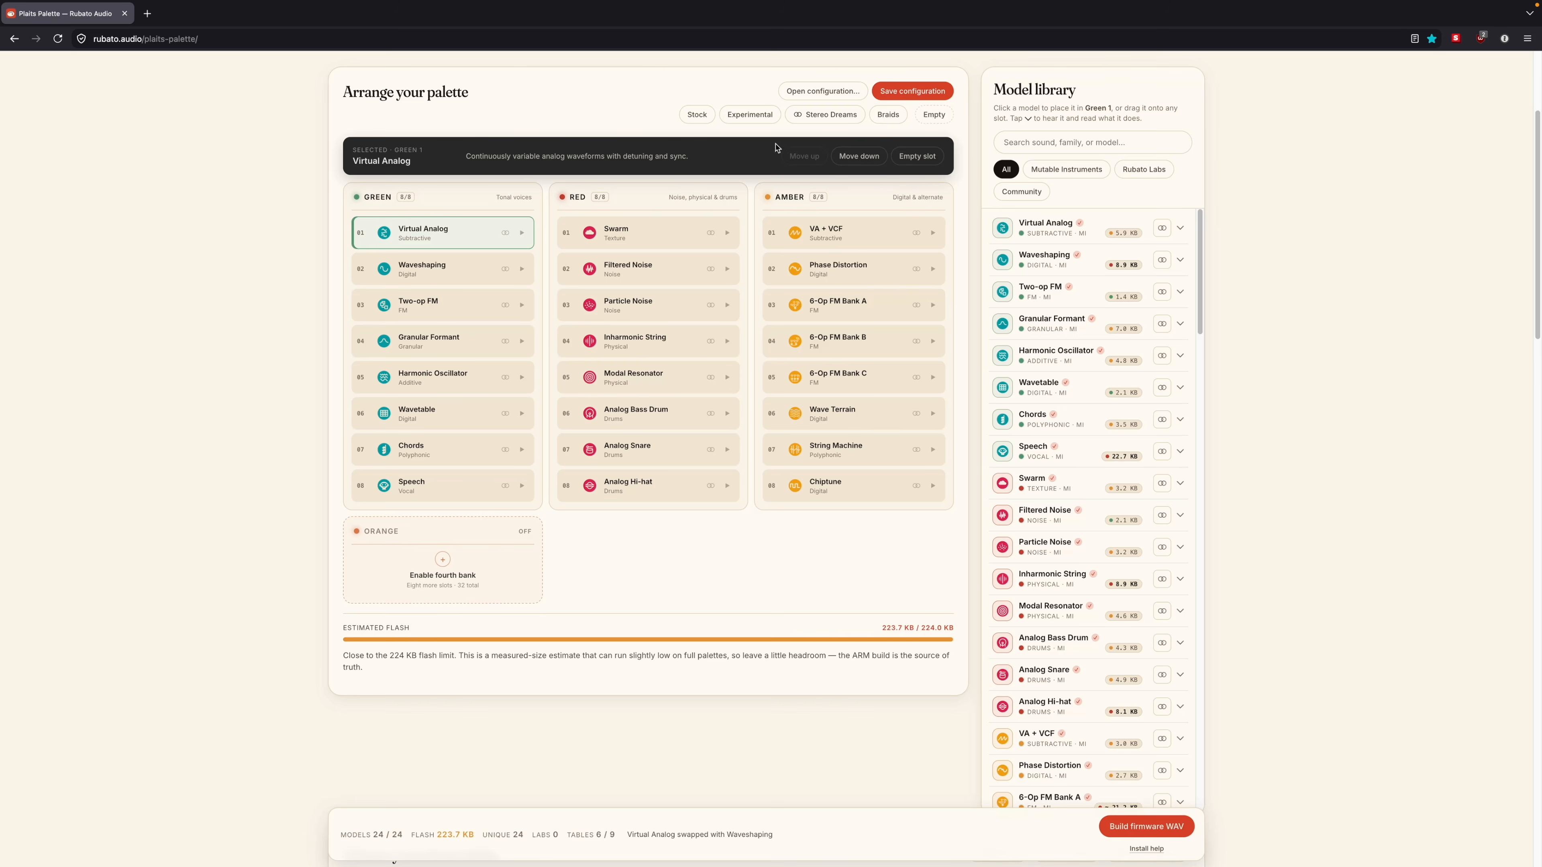
Step: Try the Stock, Experimental, Stereo Dreams and Braids preset layouts one after another, checking the Experimental layout's Orange bank
click(694, 121)
click(739, 120)
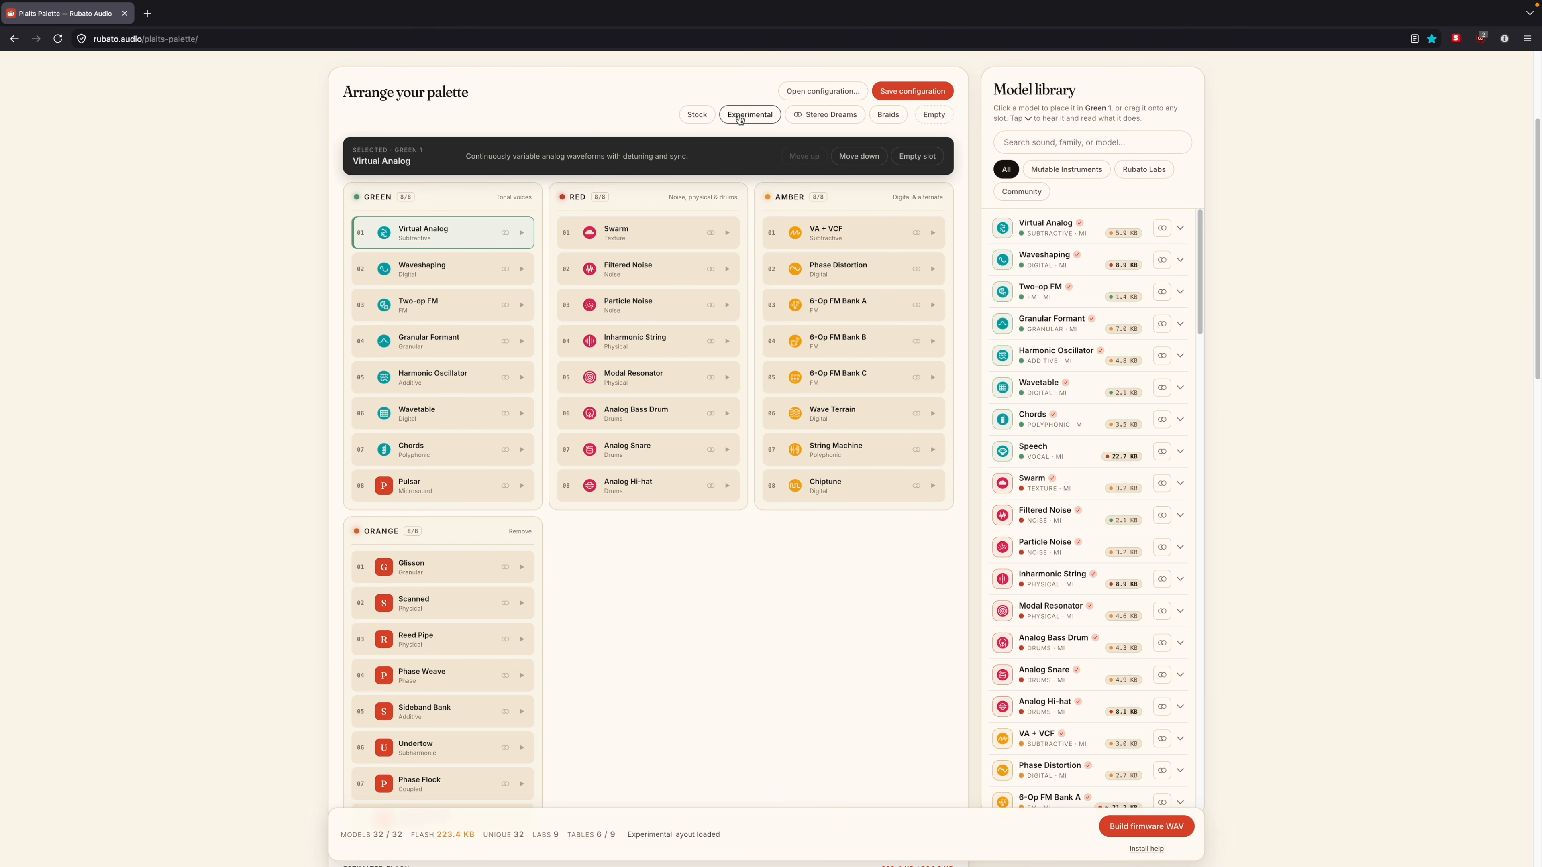
scroll(705, 599, down, 2)
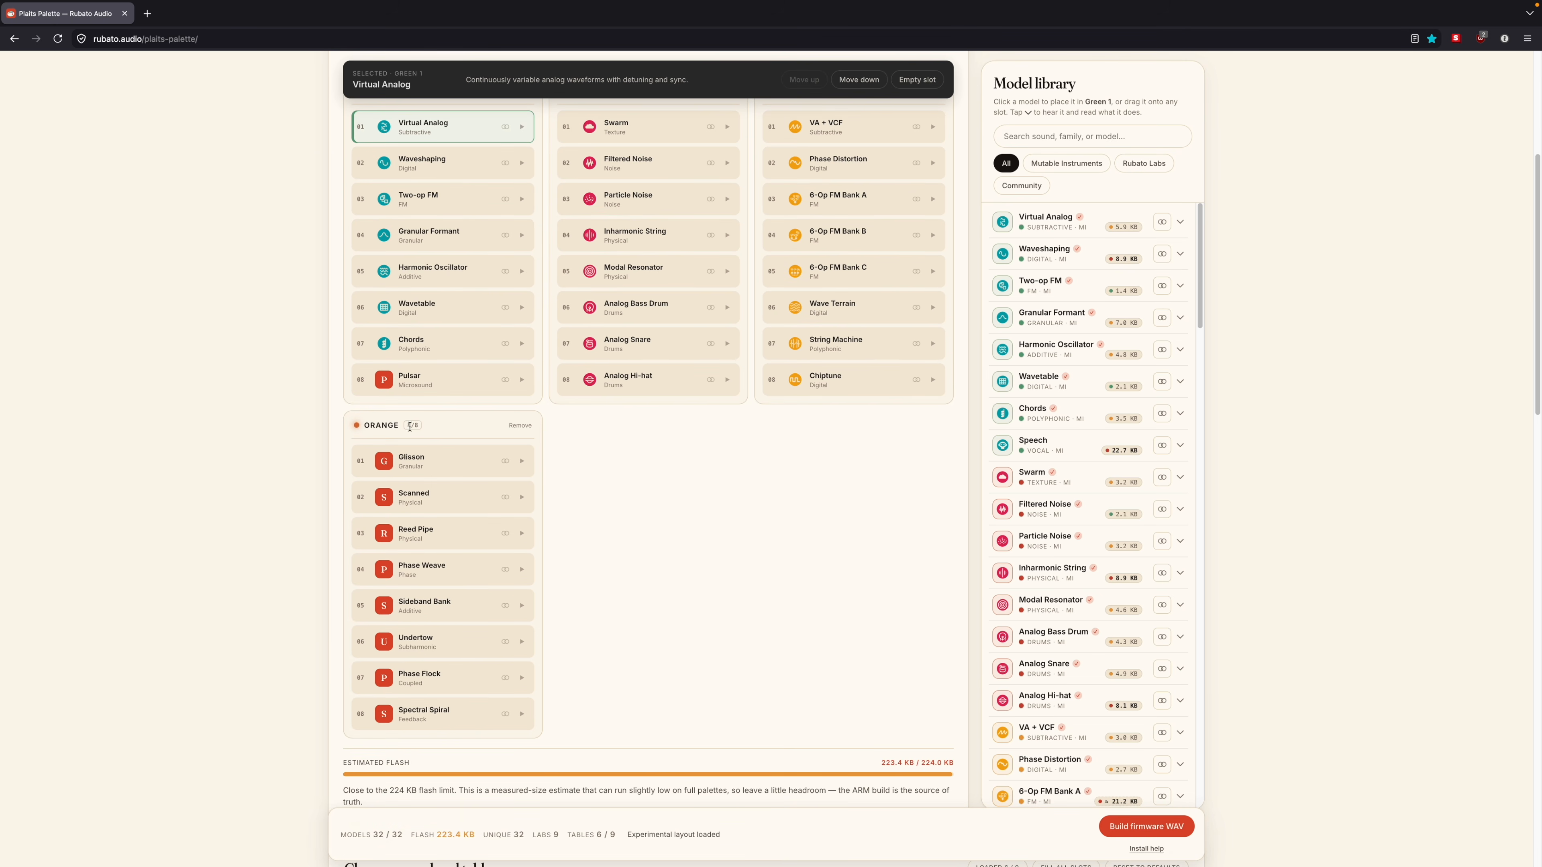
scroll(729, 647, up, 2)
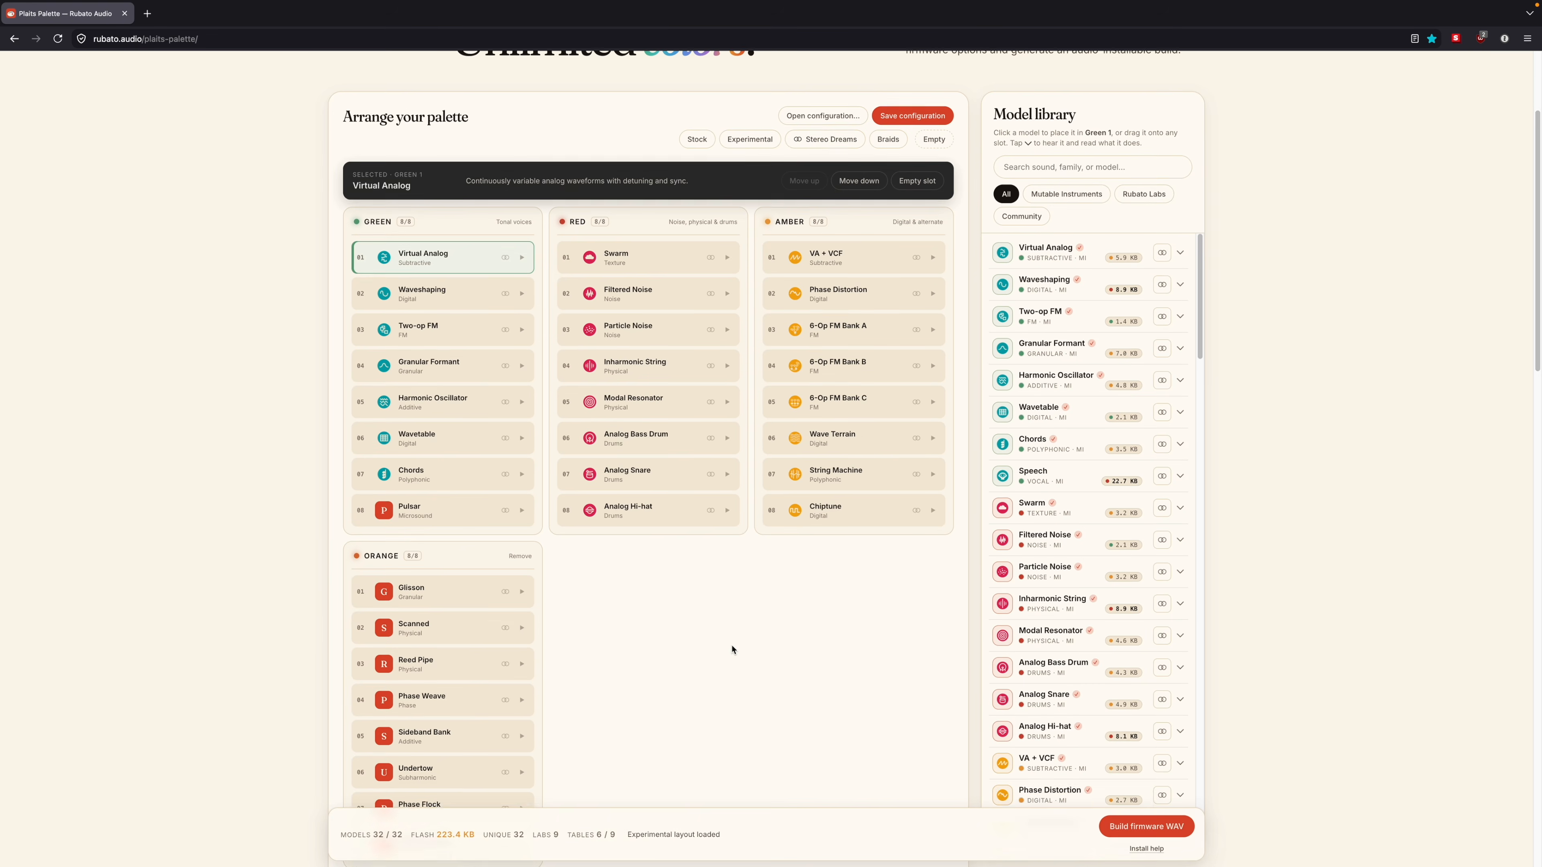
click(816, 156)
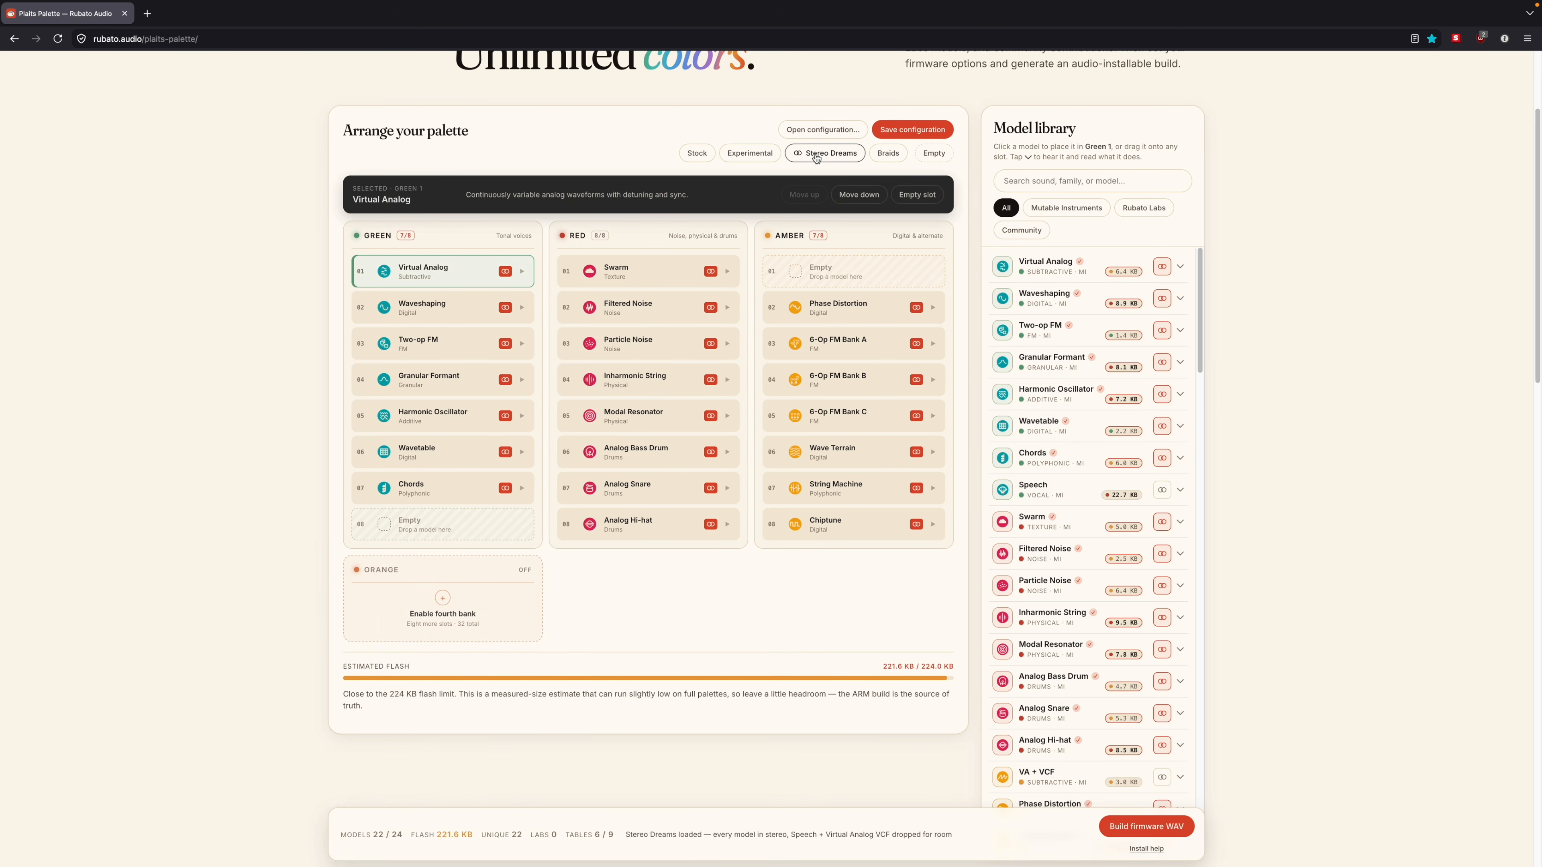
click(891, 157)
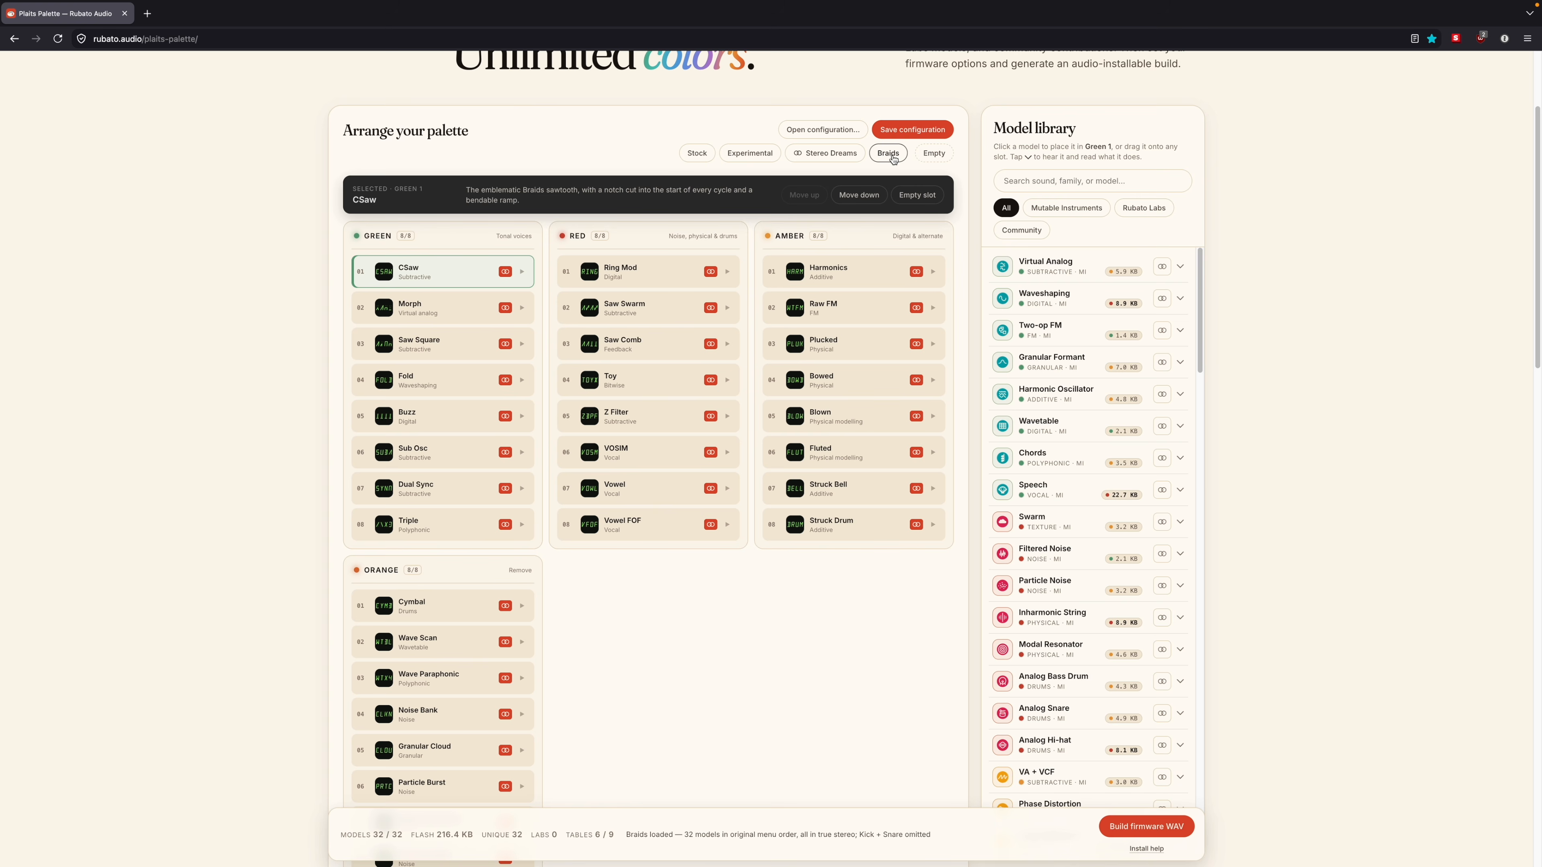
Step: Empty the palette and place Virtual Analog in Green 1, Waveshaping in Green 2 and Granular Formant in Red 3
click(934, 160)
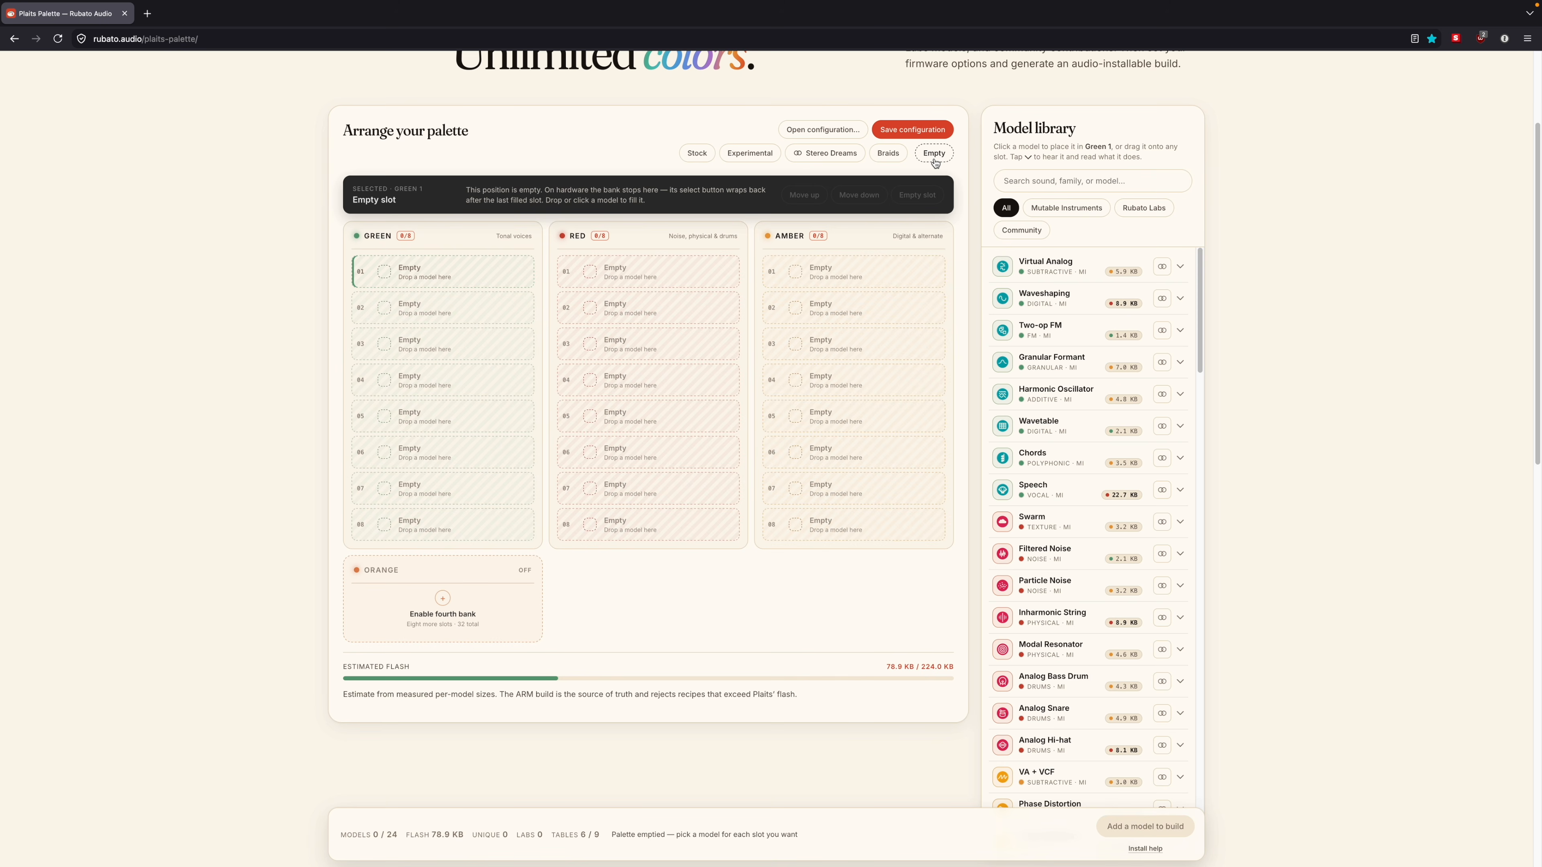
drag(1048, 266, 435, 265)
drag(1043, 298, 443, 306)
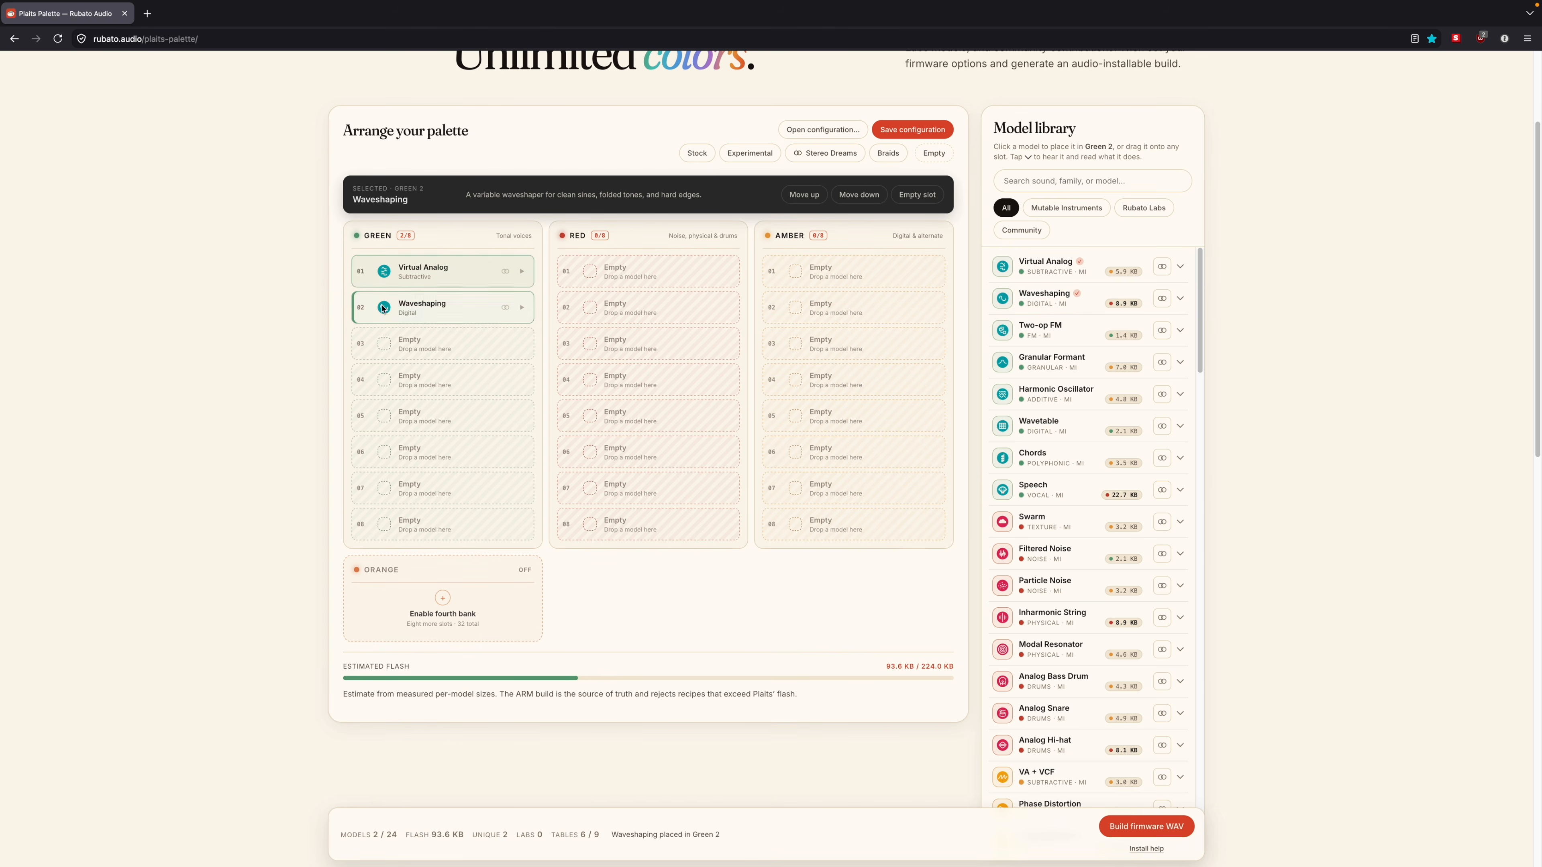
click(621, 353)
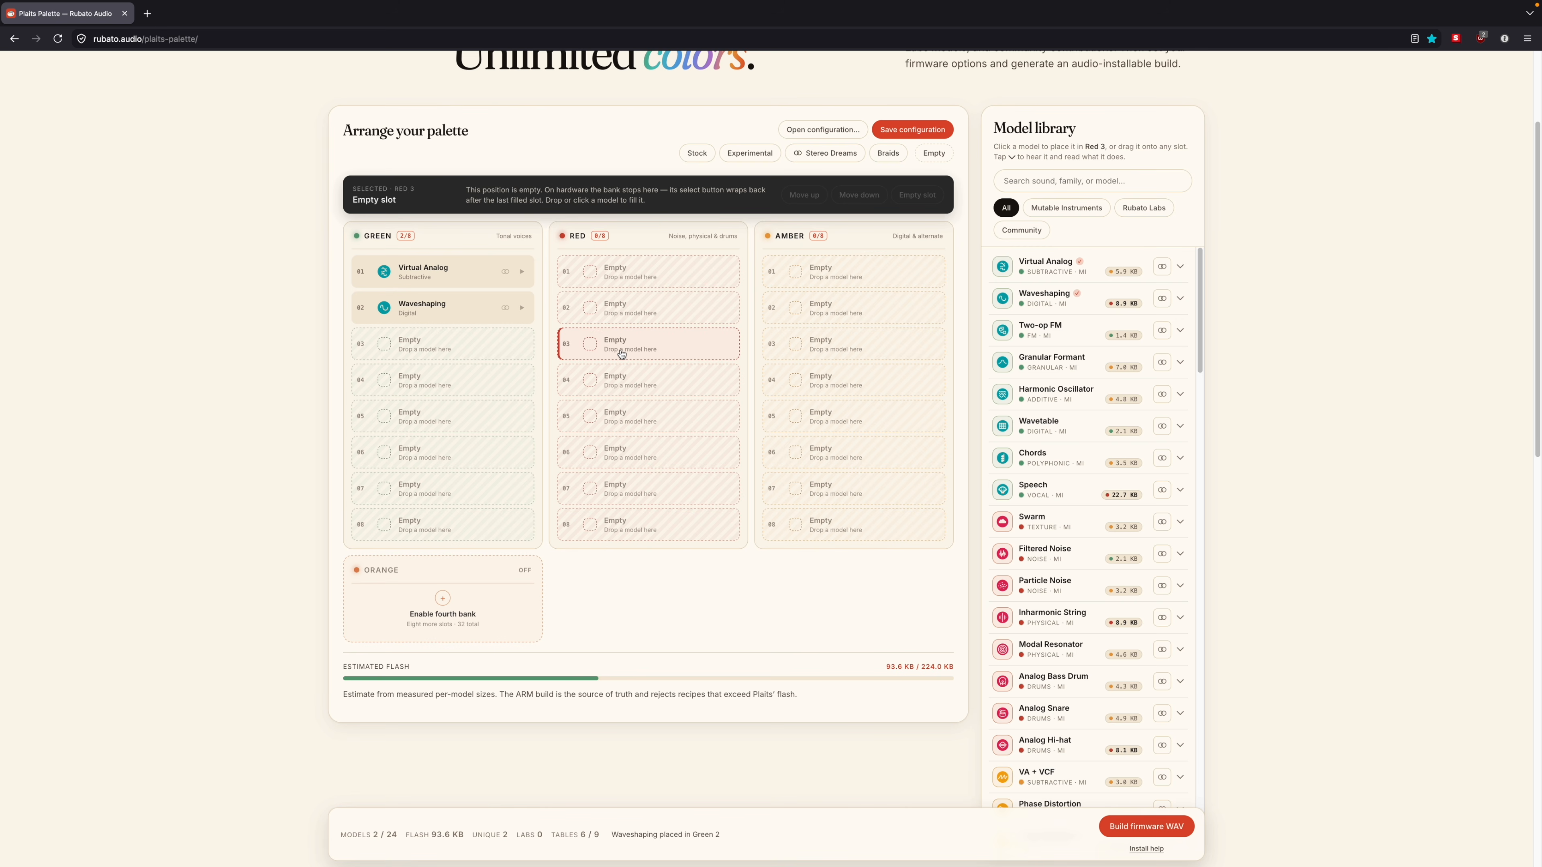
click(1001, 363)
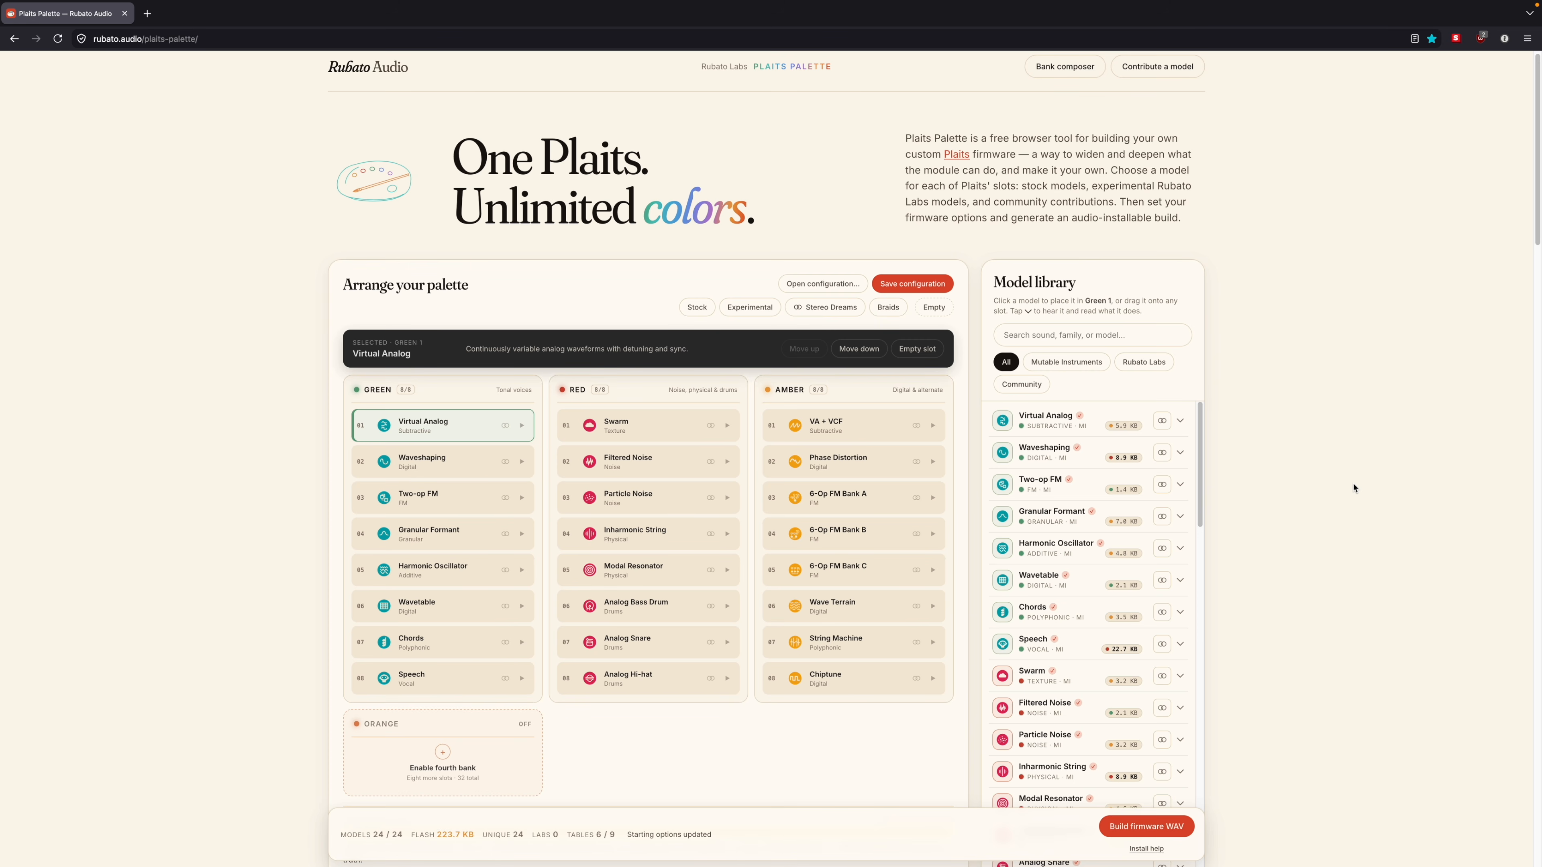
Step: Open patch customization for 6-Op FM Bank A in Amber 3, browse the DX7 patch library, and close it
click(829, 501)
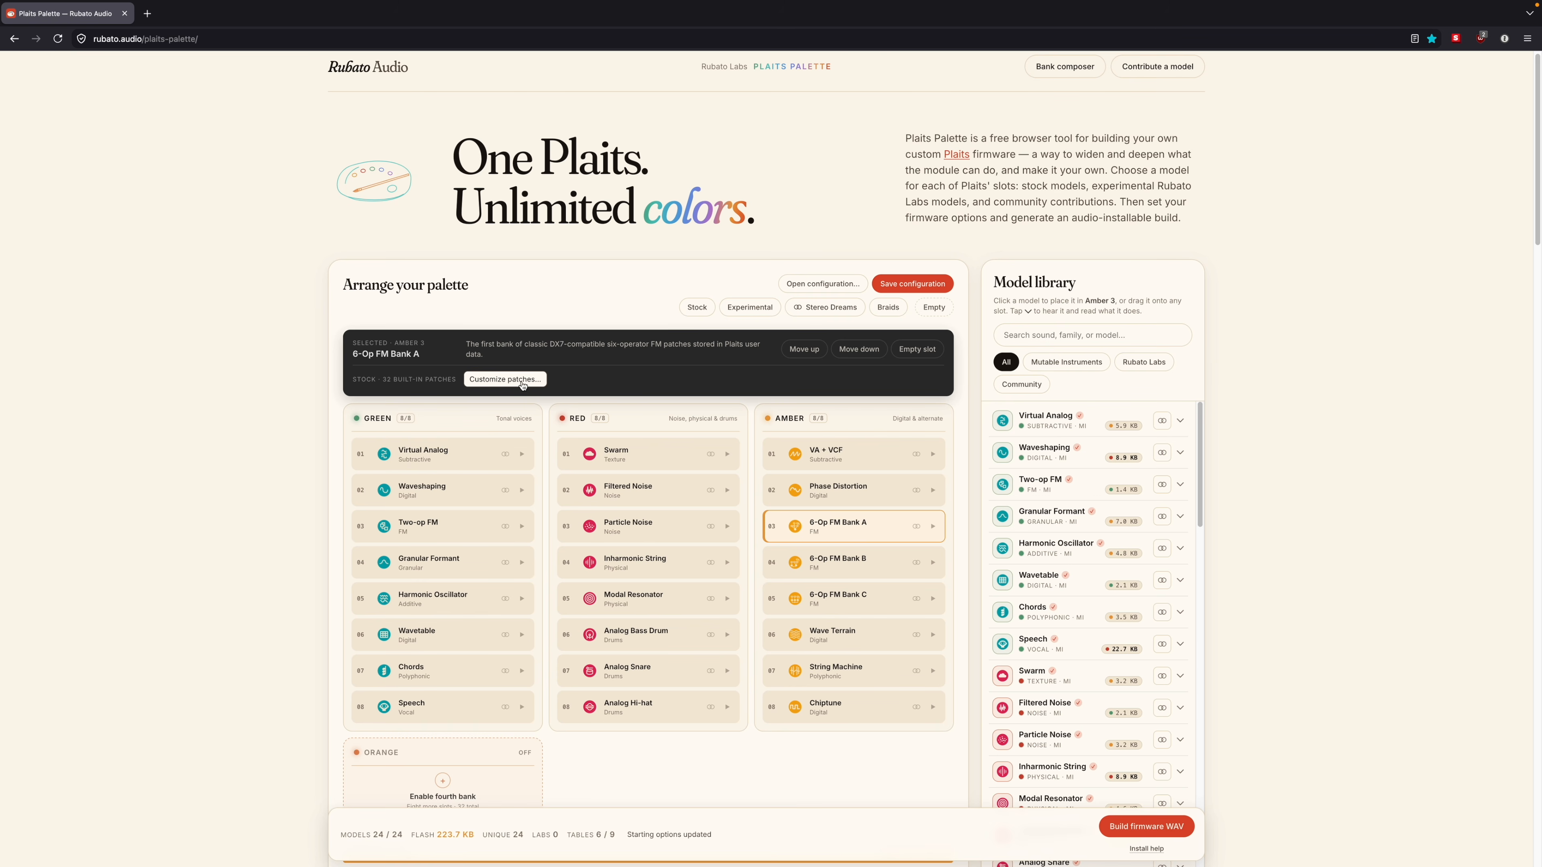
click(503, 380)
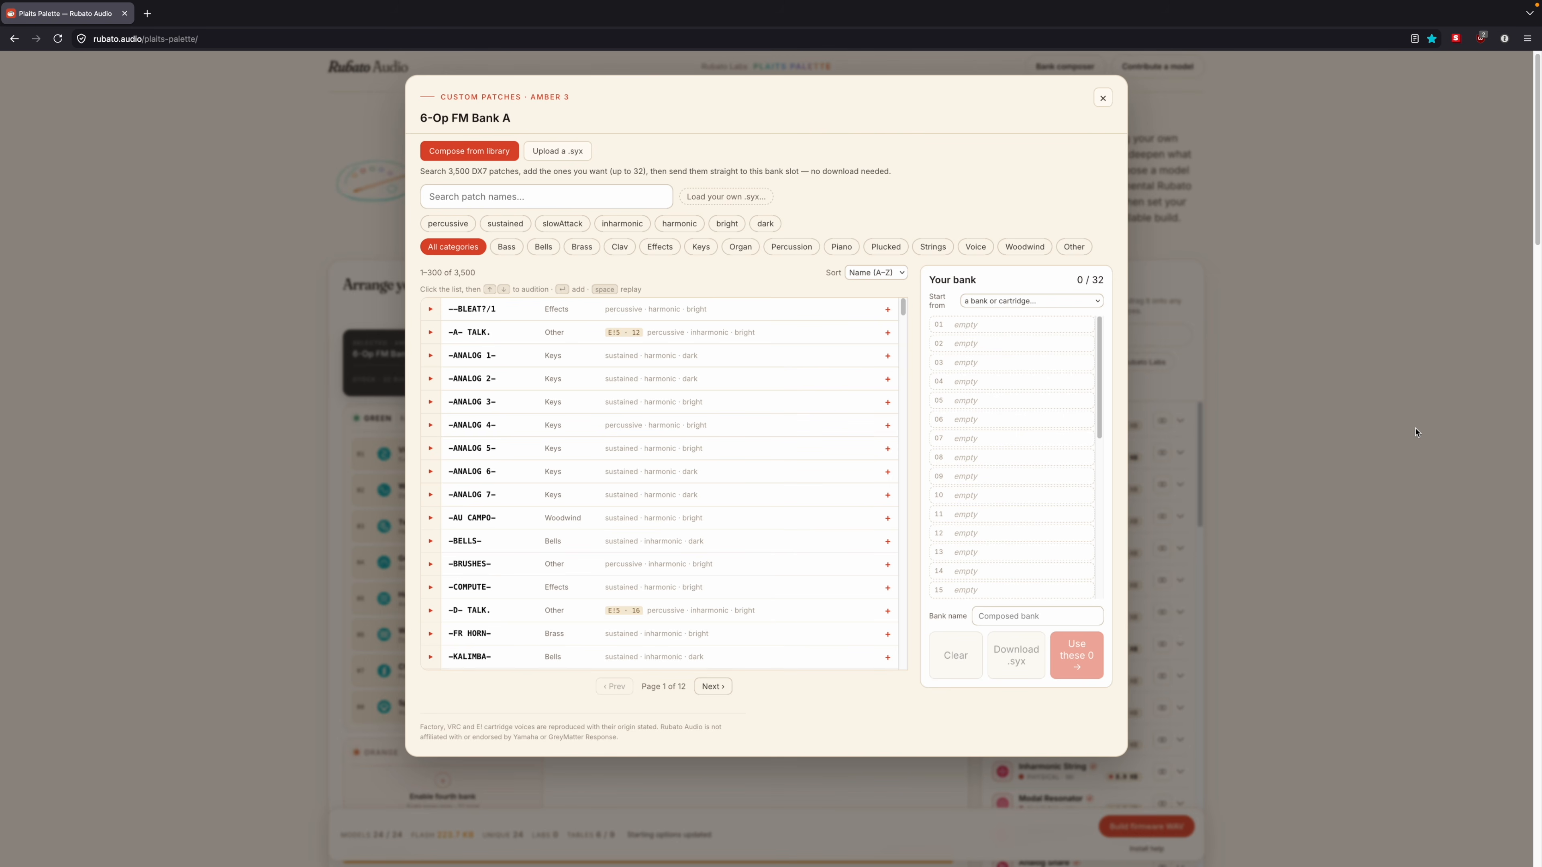
scroll(874, 404, down, 10)
scroll(874, 405, down, 20)
scroll(874, 407, down, 10)
mouse_move(902, 531)
mouse_down()
mouse_move(902, 654)
mouse_move(902, 540)
mouse_up()
drag(901, 479, 900, 304)
click(856, 322)
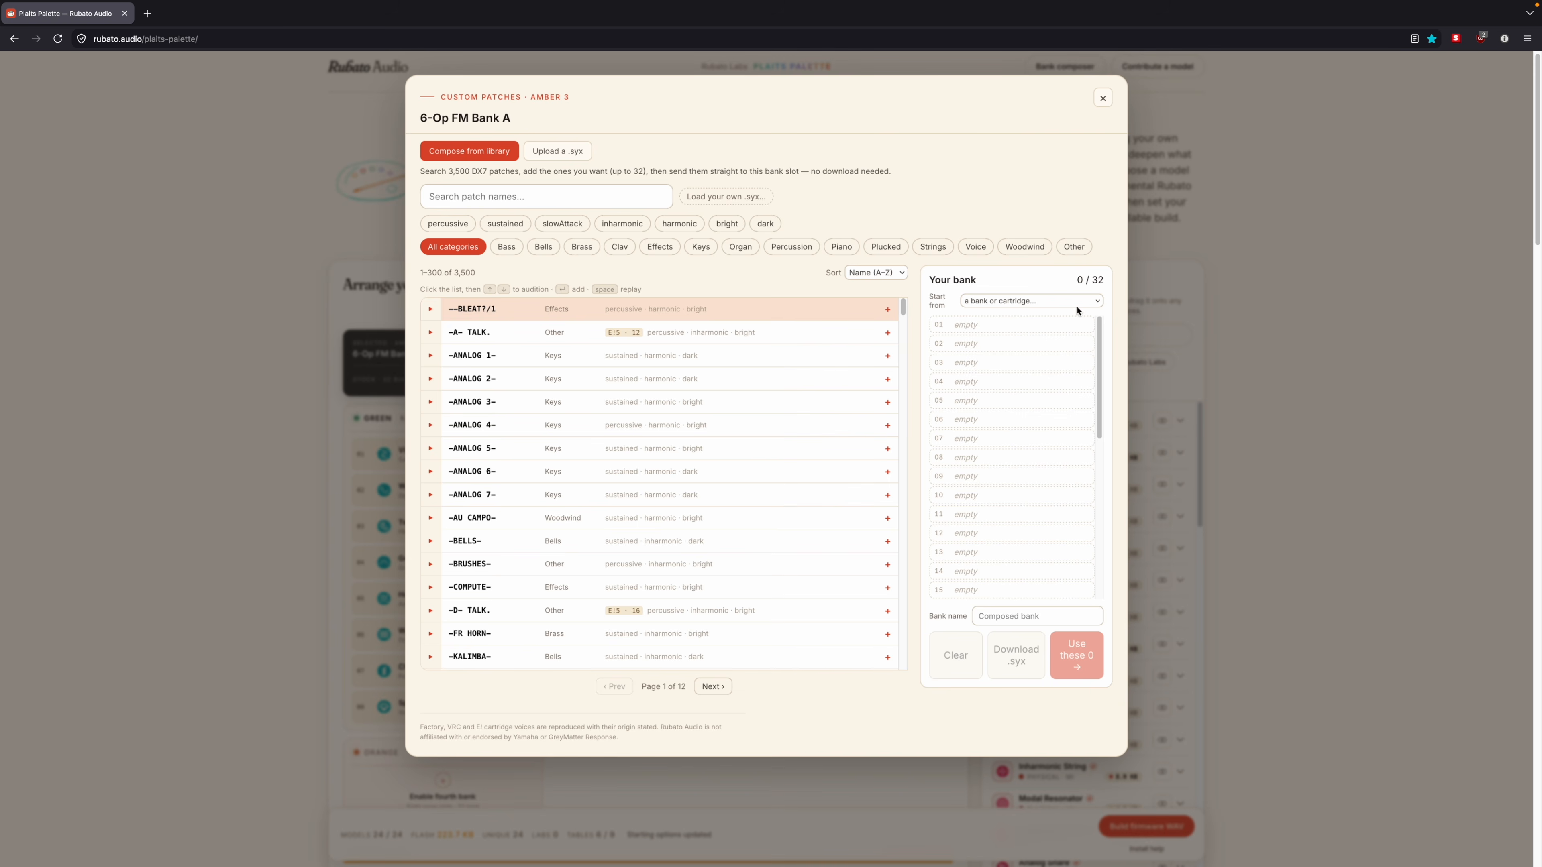
click(1102, 98)
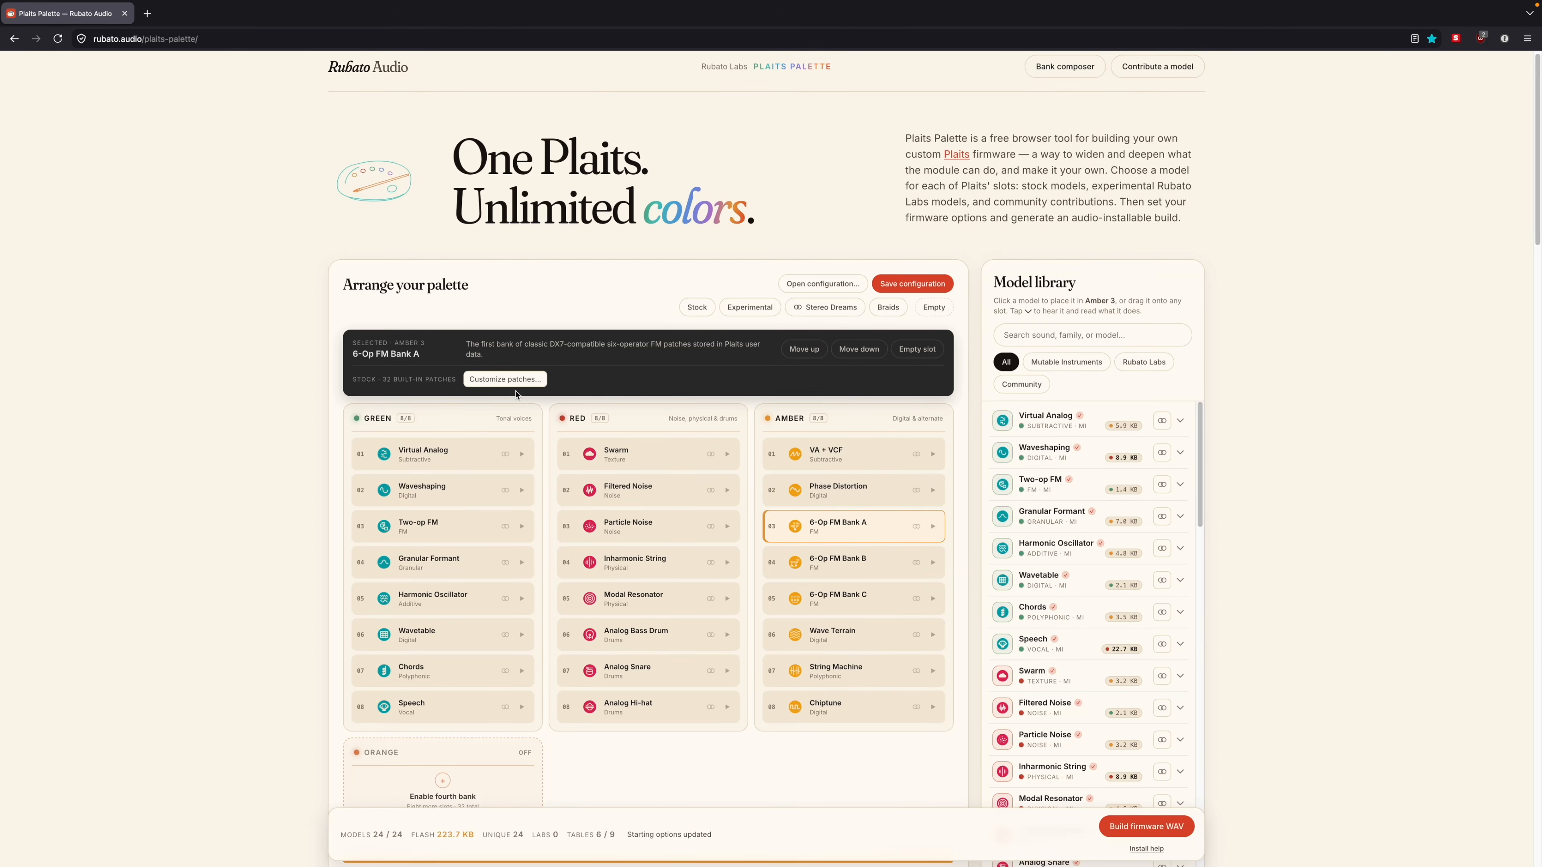
Step: Reopen 6-Op FM Bank A's patch library, audition its first two patches (BLEAT?/1 and A- TALK.), and close it
click(505, 380)
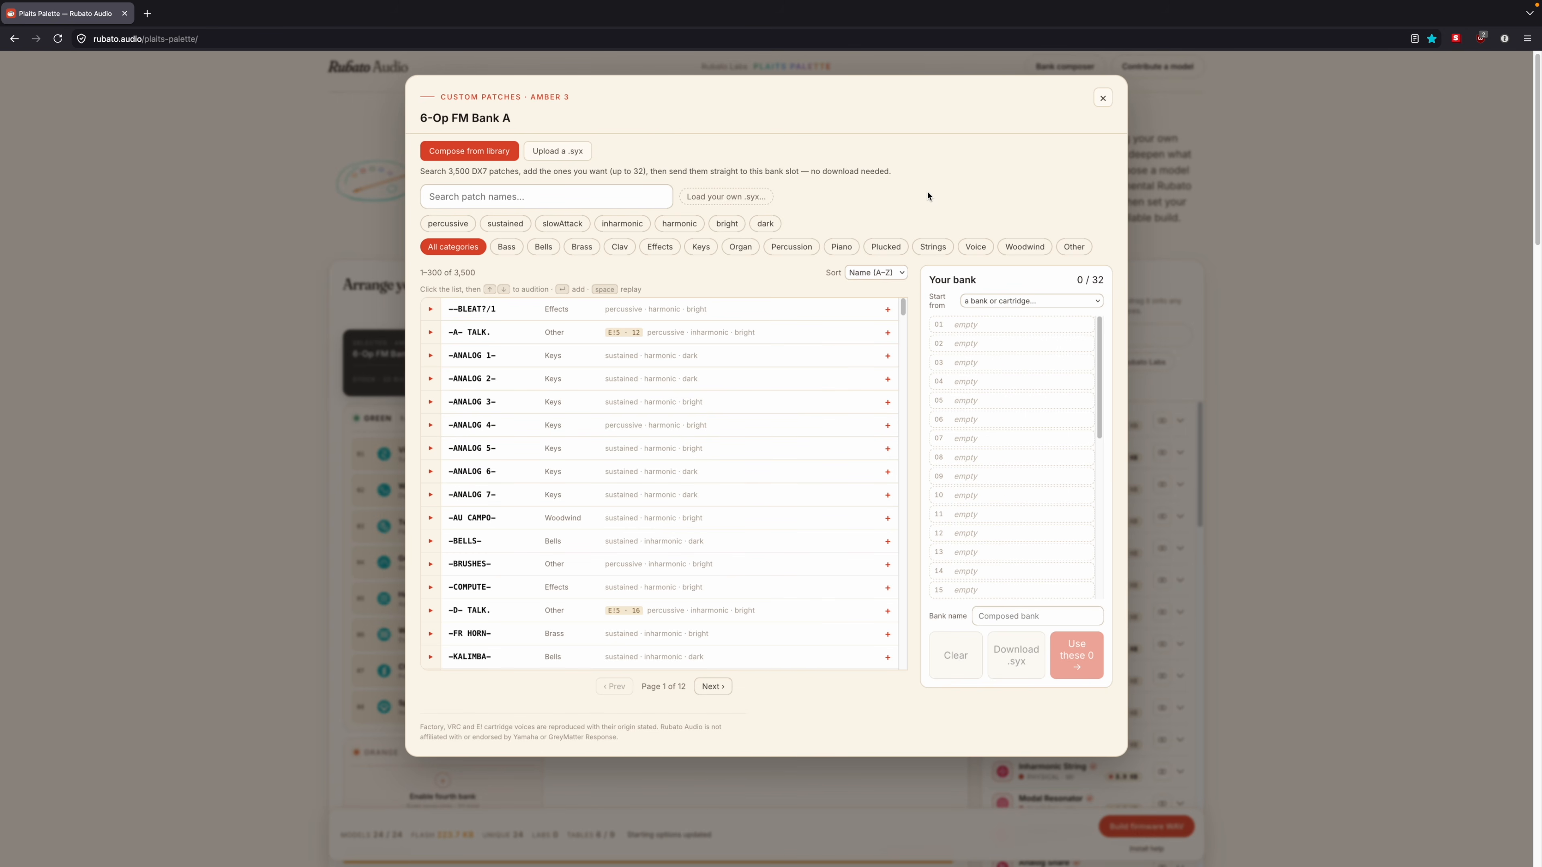
click(430, 311)
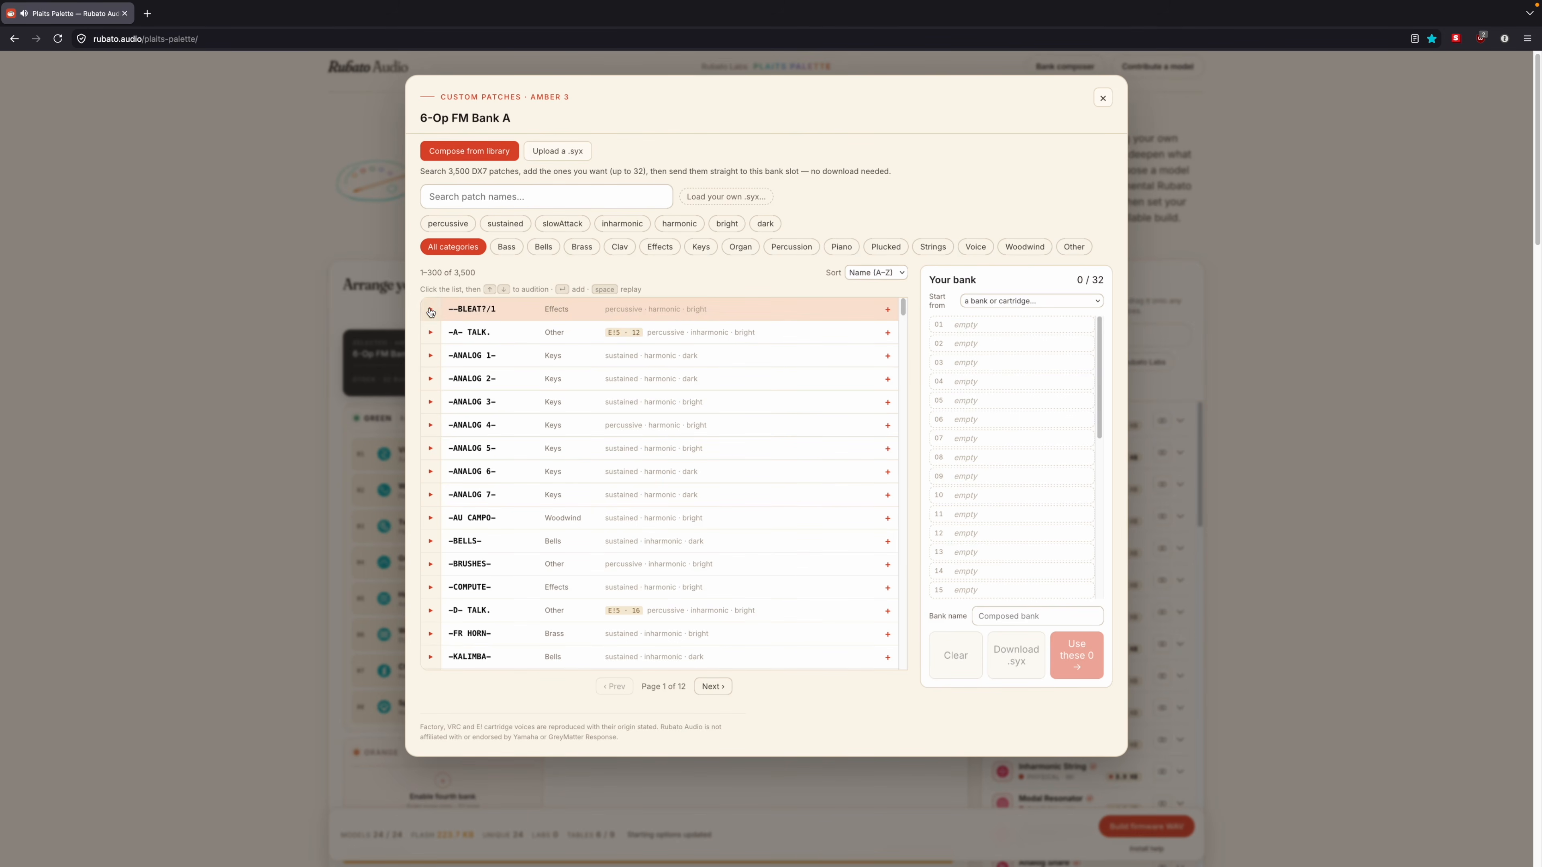
click(430, 337)
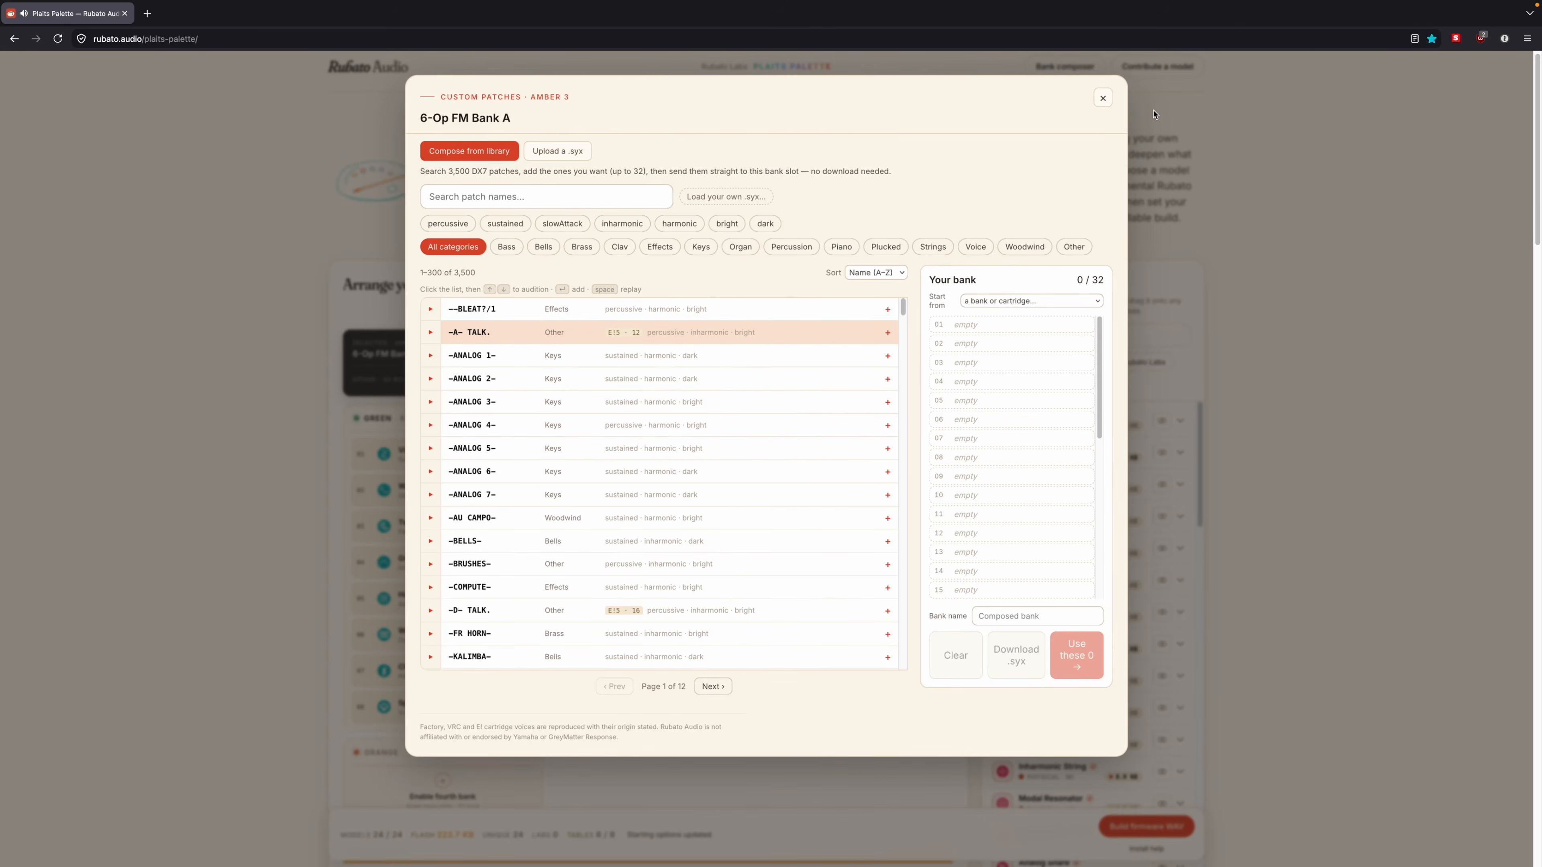
click(1103, 98)
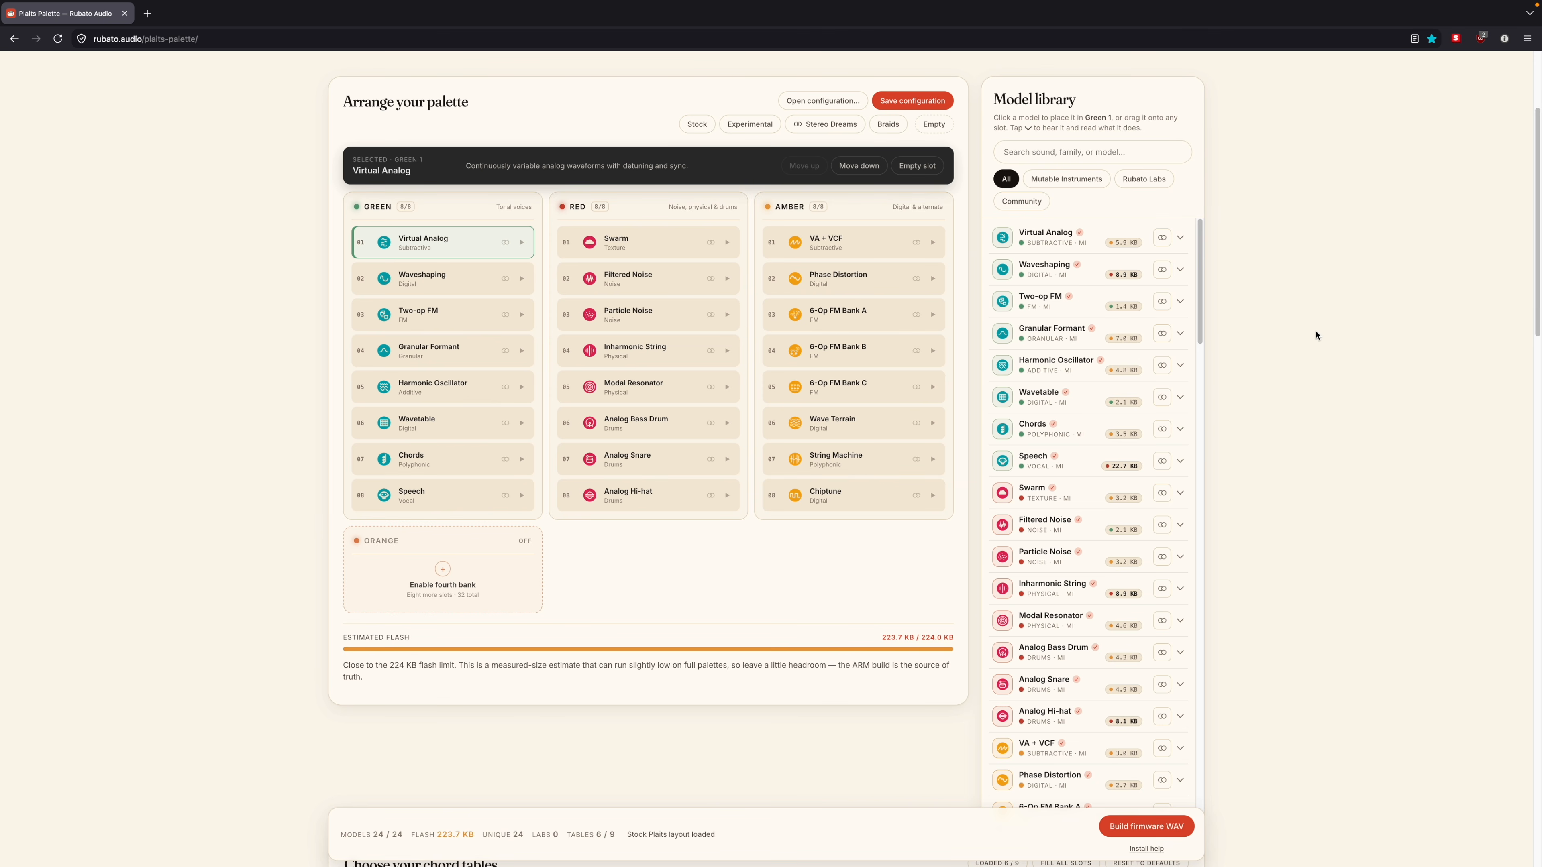
Step: Examine the chord tables section below the palette, with its loaded tables, chord editor and table library
scroll(1316, 334, down, 5)
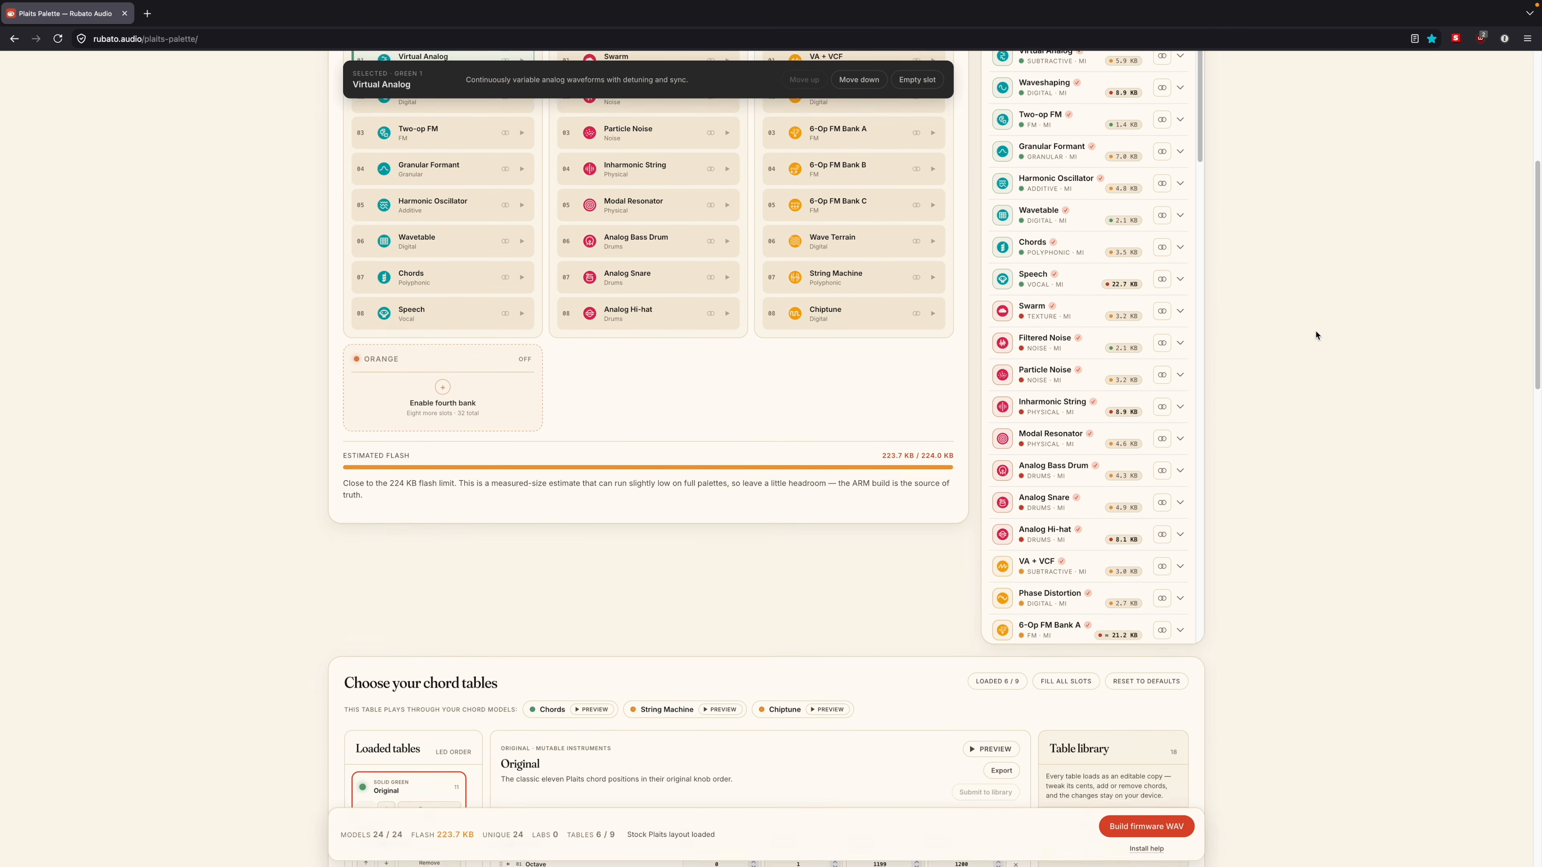
scroll(1316, 334, down, 8)
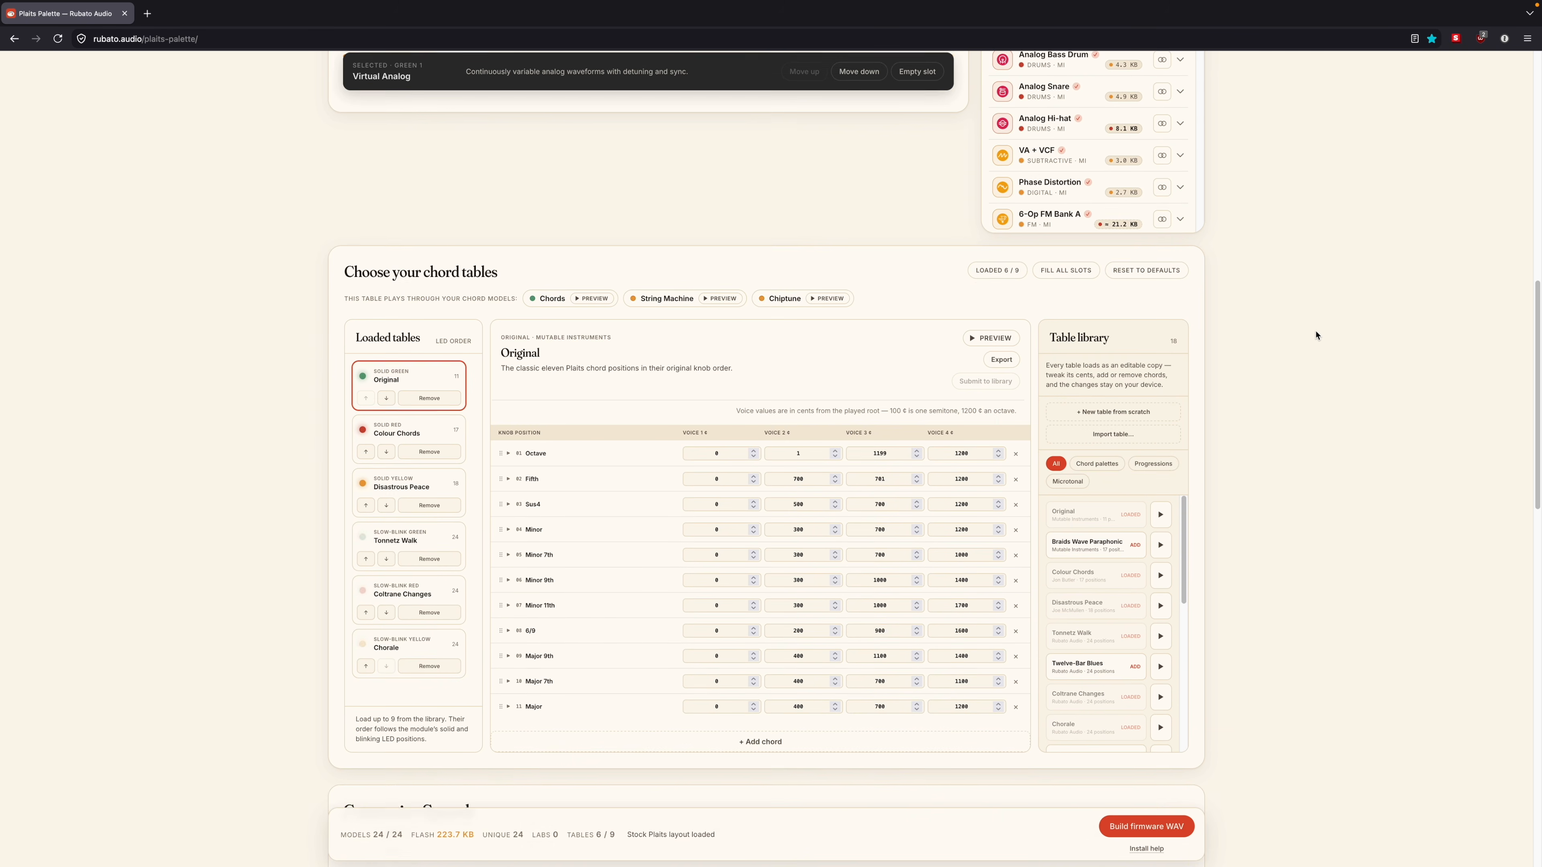
scroll(1316, 335, down, 1)
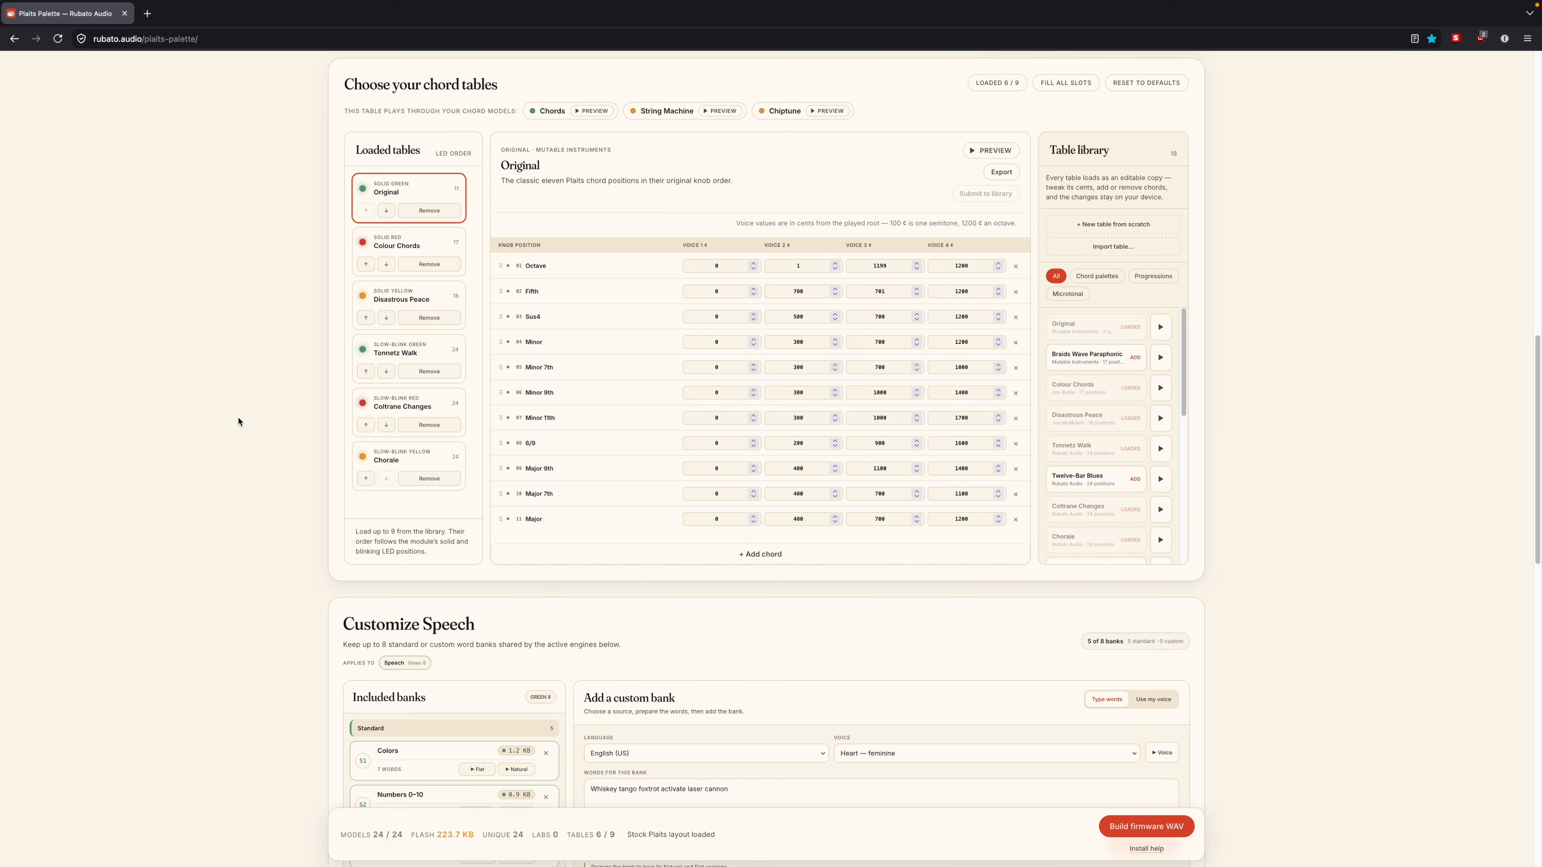
Step: Look through the loaded chord tables from Colour Chords to Chorale, and browse the tables available in the table library
click(416, 243)
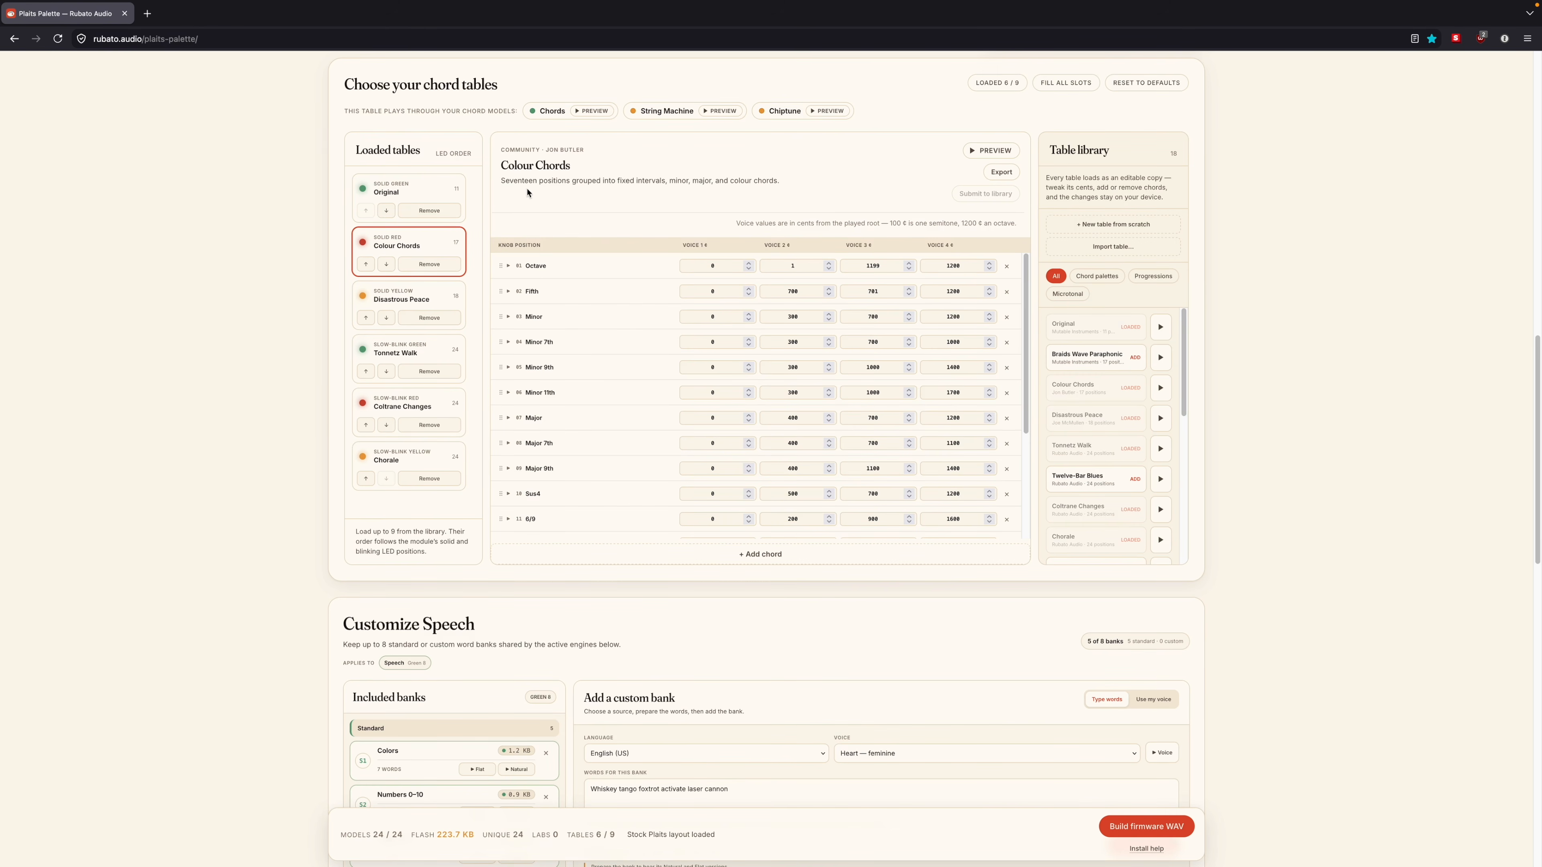
click(422, 291)
click(418, 352)
click(410, 400)
click(408, 457)
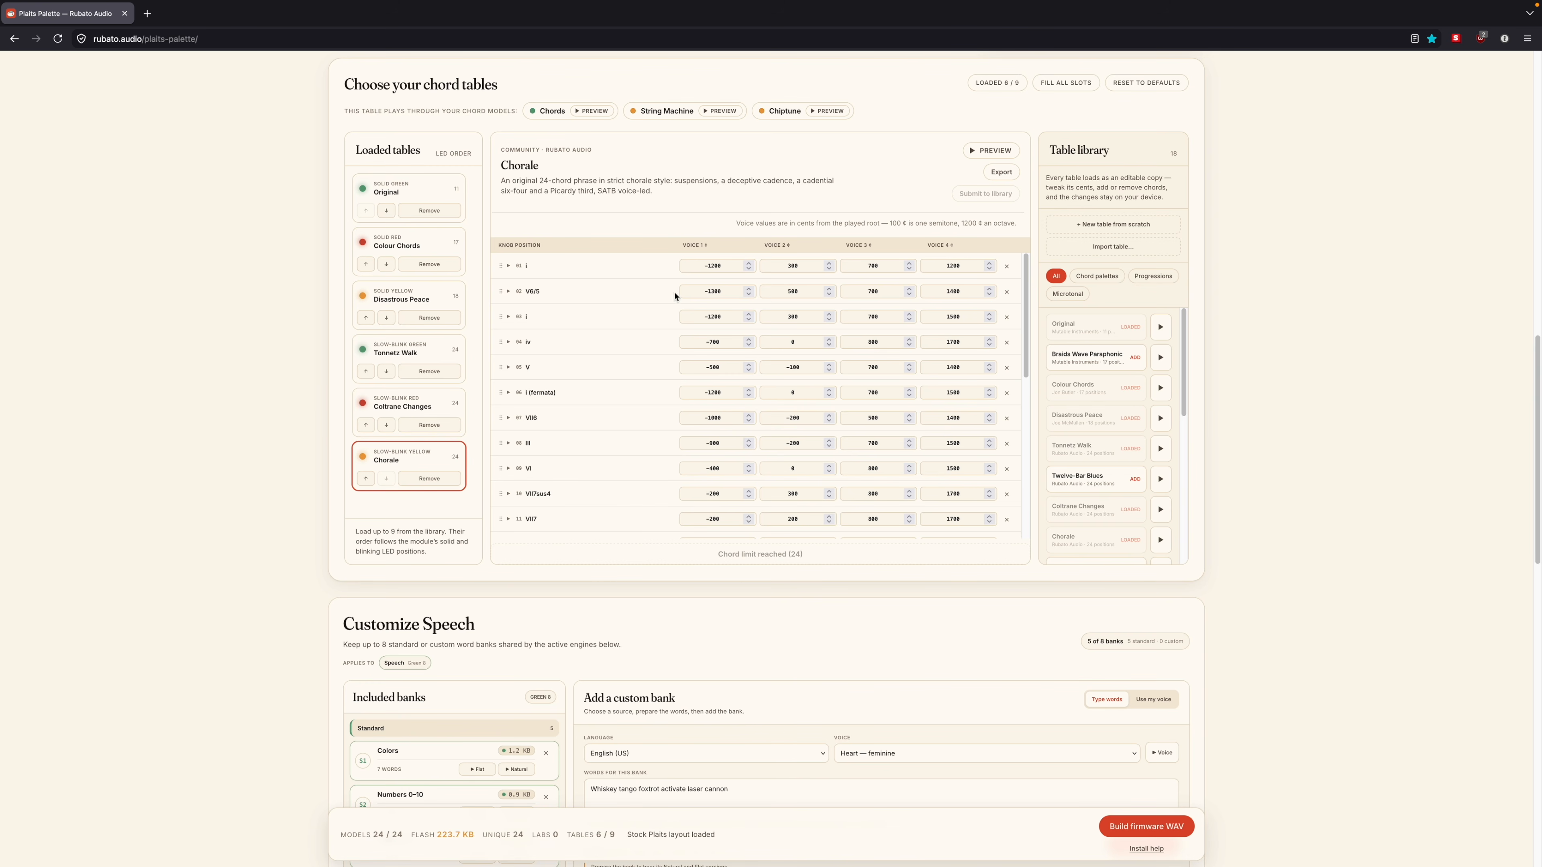
scroll(1138, 387, down, 5)
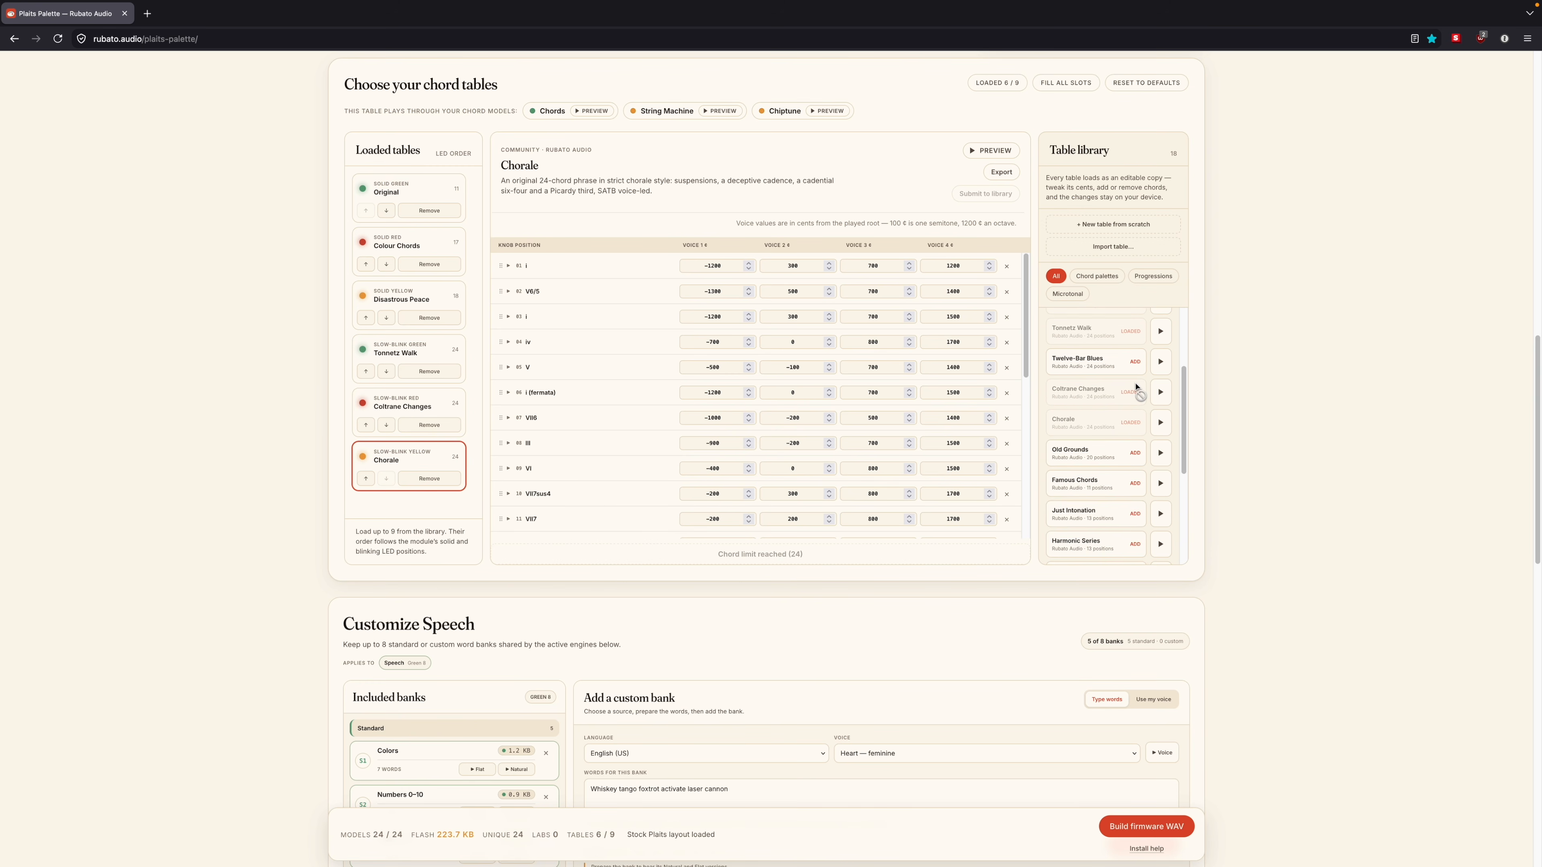
scroll(1135, 389, up, 3)
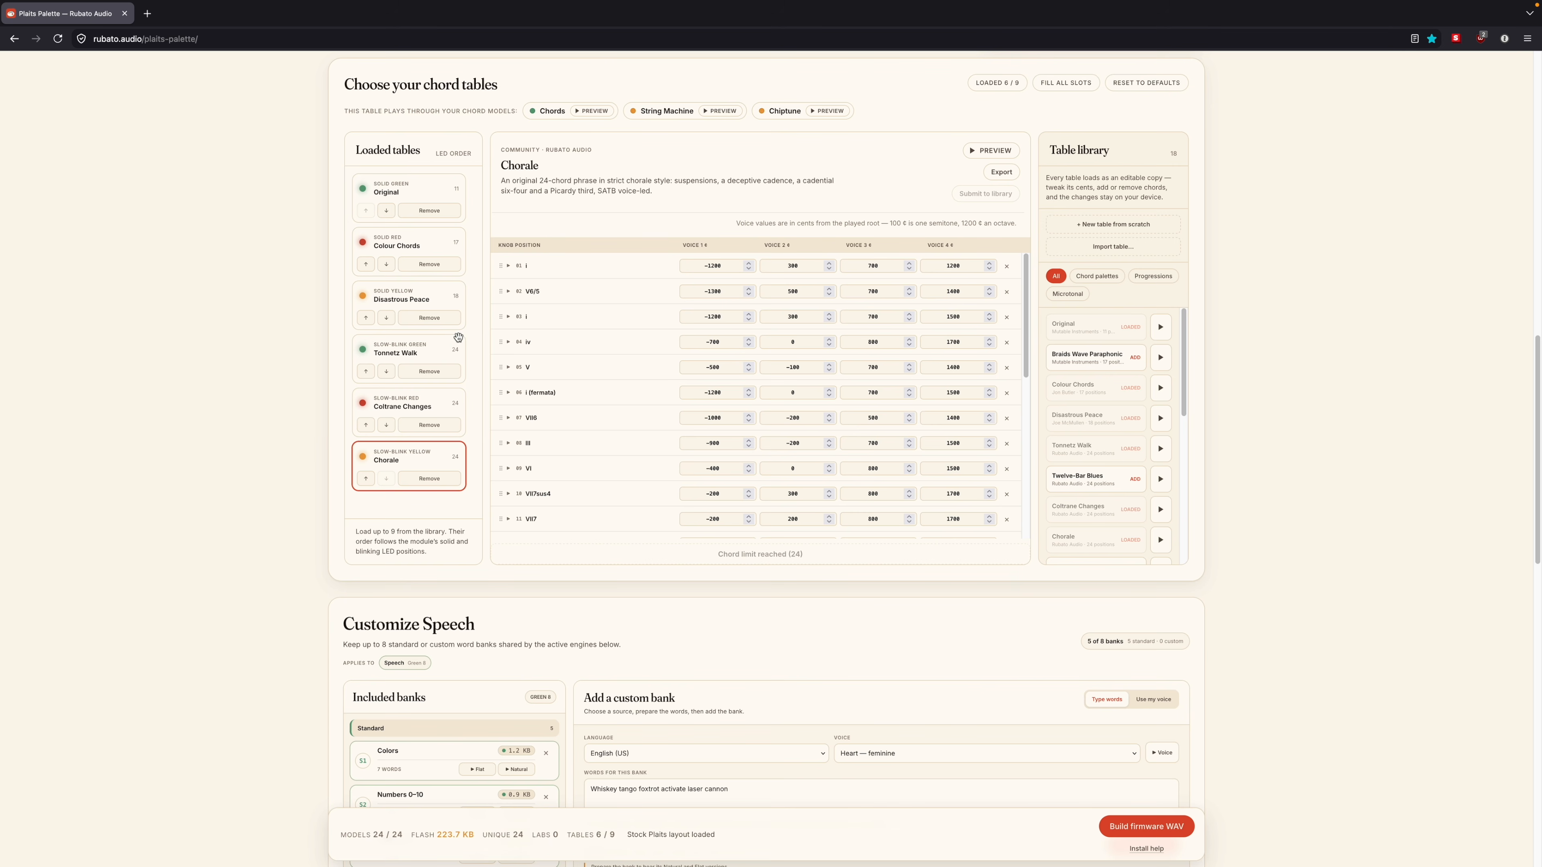
Step: Open the Disastrous Peace chord table, preview its full chord sequence, and look over its chord positions
click(414, 296)
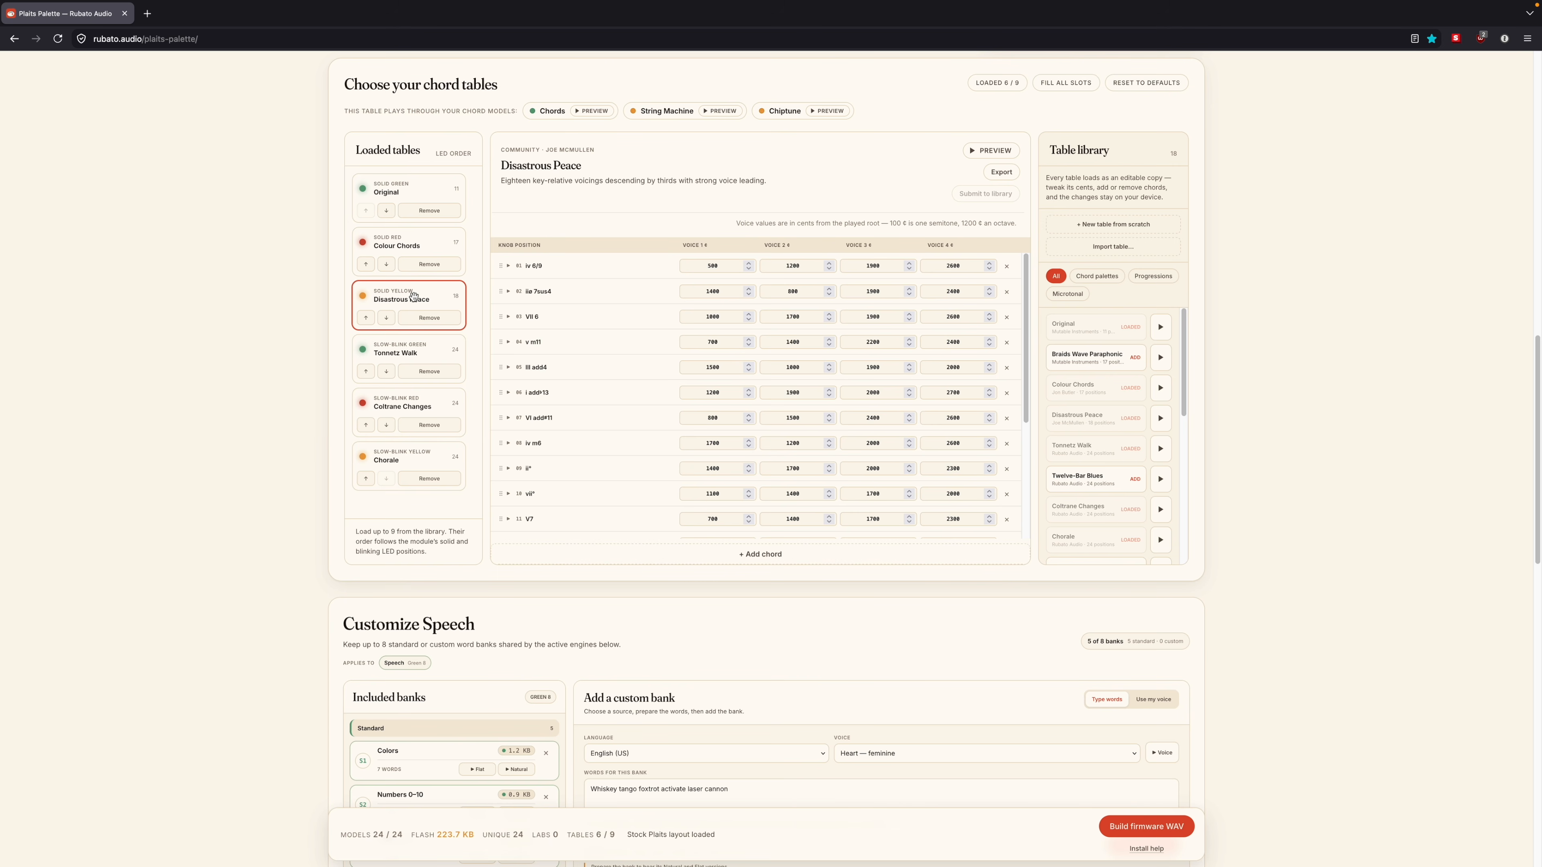
click(975, 151)
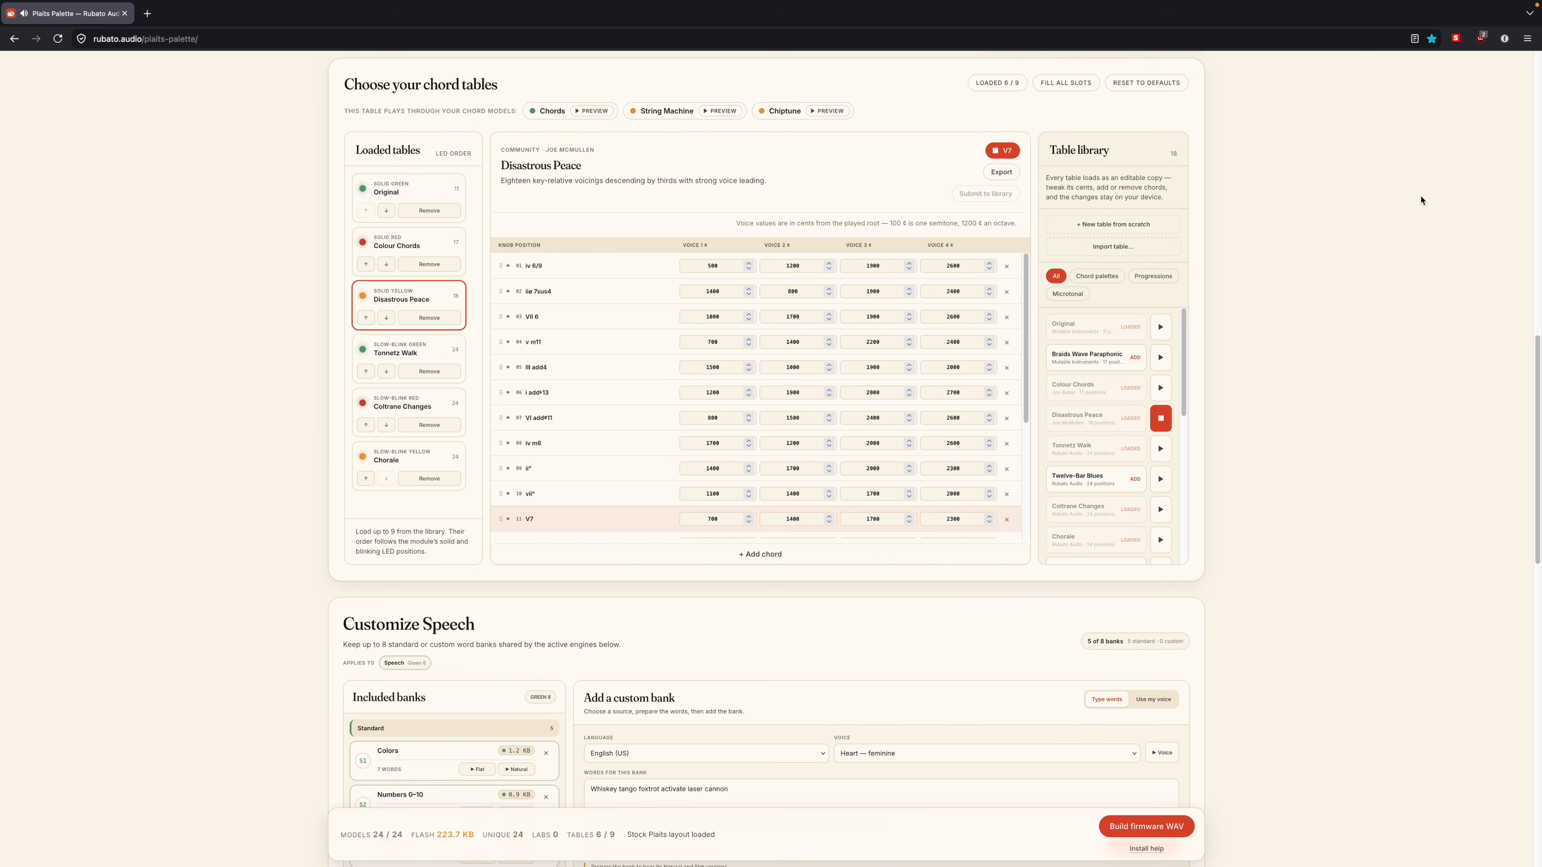
scroll(977, 369, down, 4)
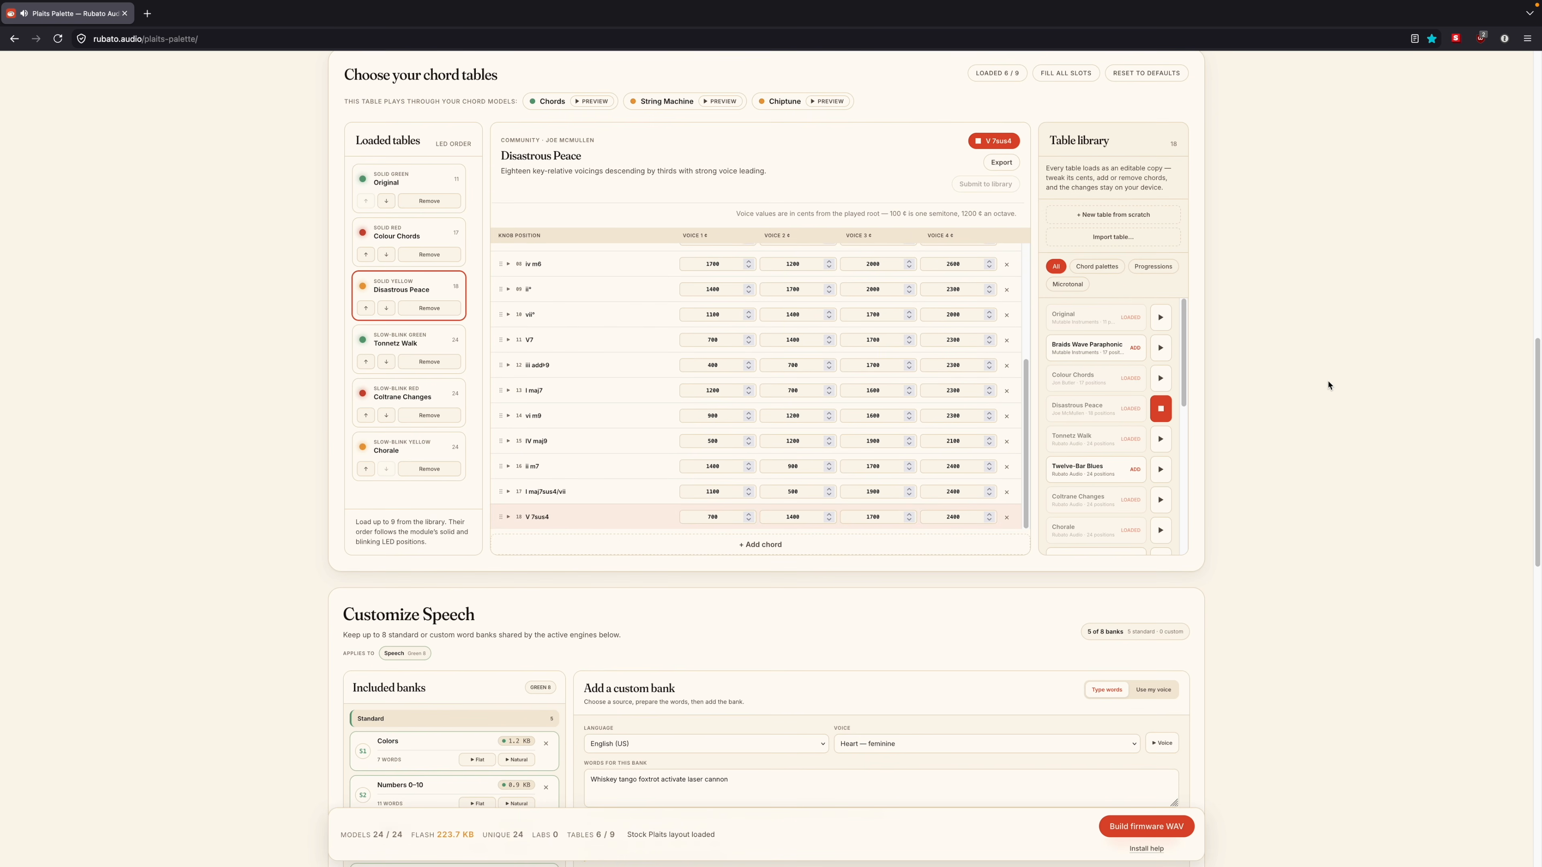
scroll(1325, 384, up, 1)
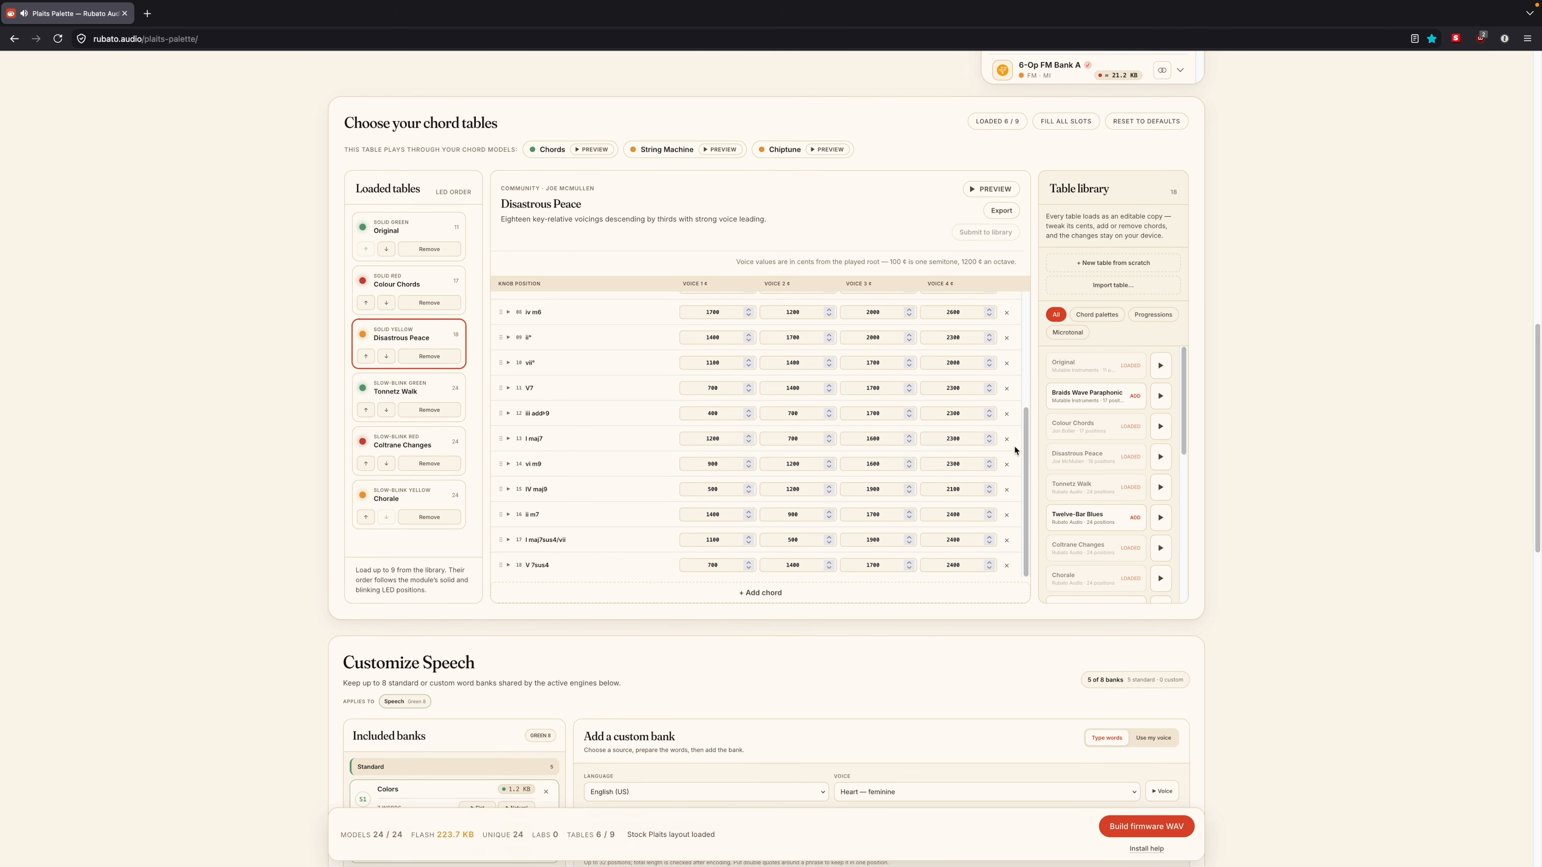
scroll(597, 427, up, 3)
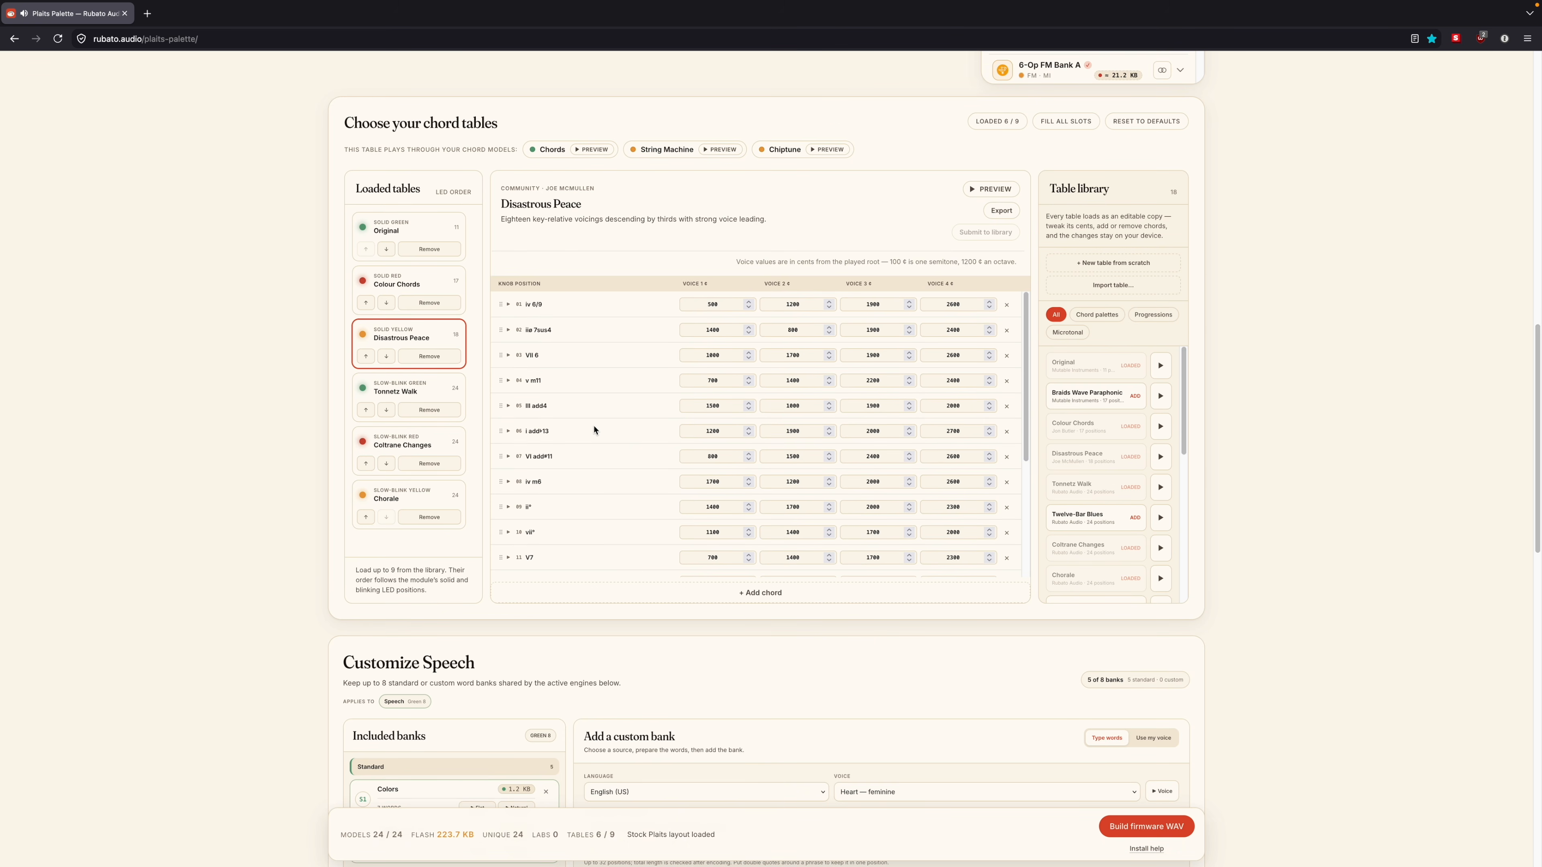
Step: Add a chord to the Disastrous Peace table and nudge the first chord's Voice 1 value up and back down
click(743, 593)
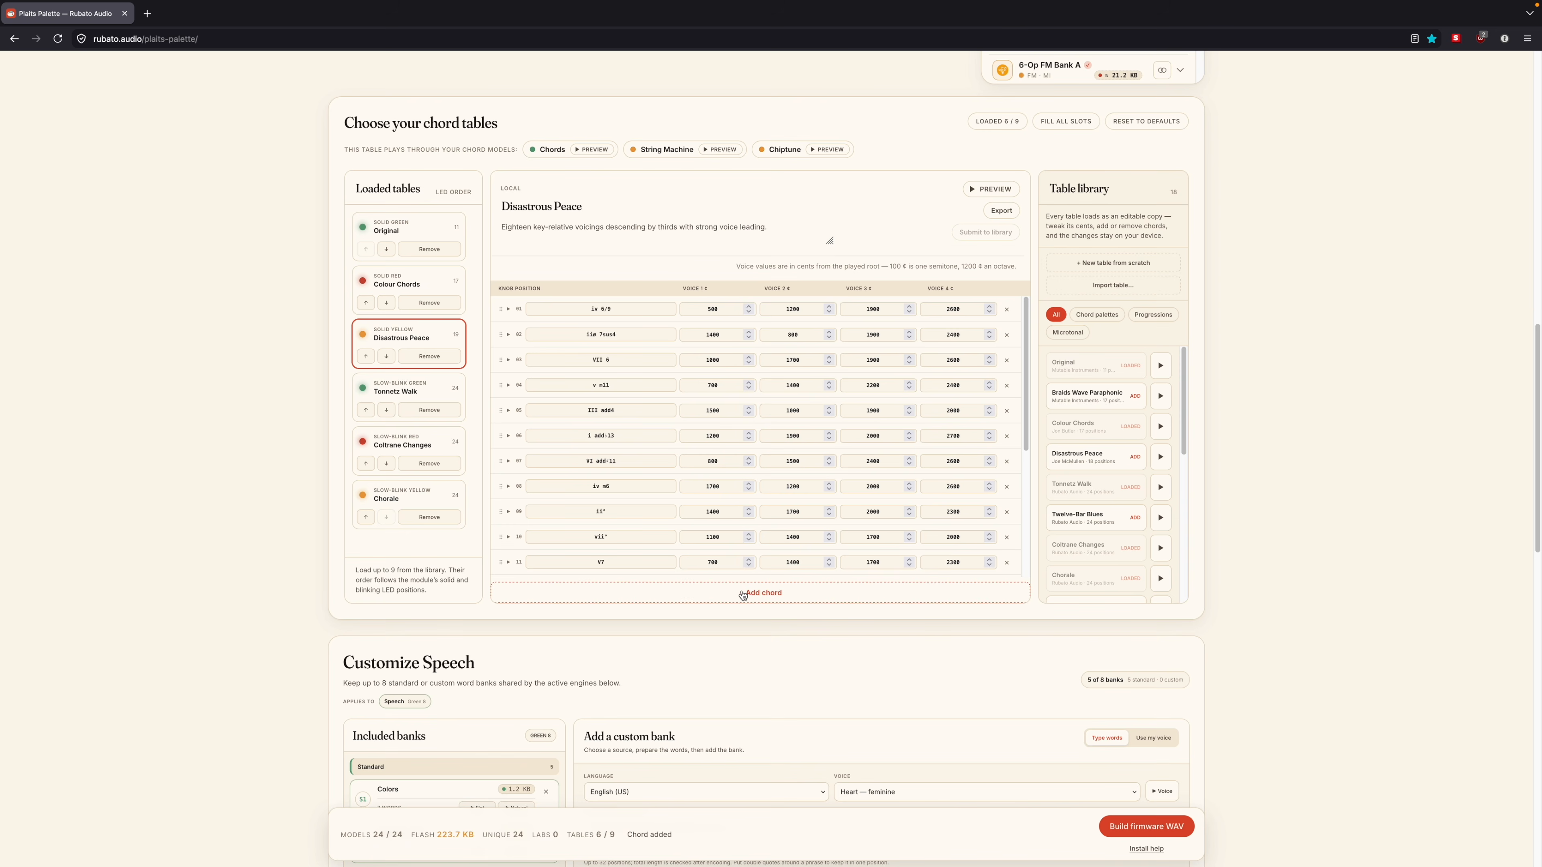
scroll(689, 513, down, 2)
scroll(689, 513, down, 2)
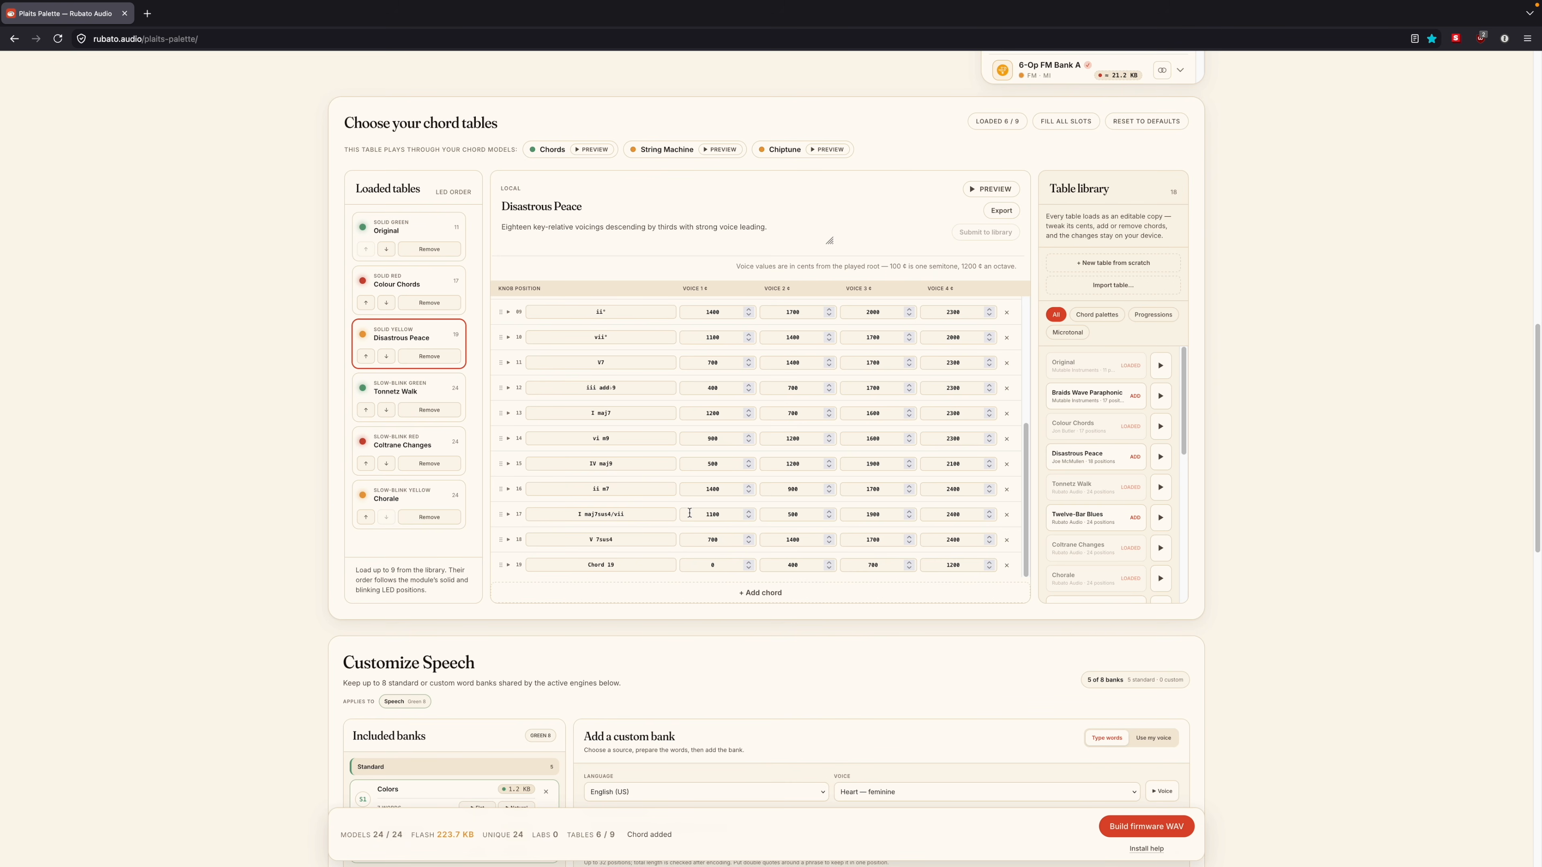
scroll(732, 493, up, 5)
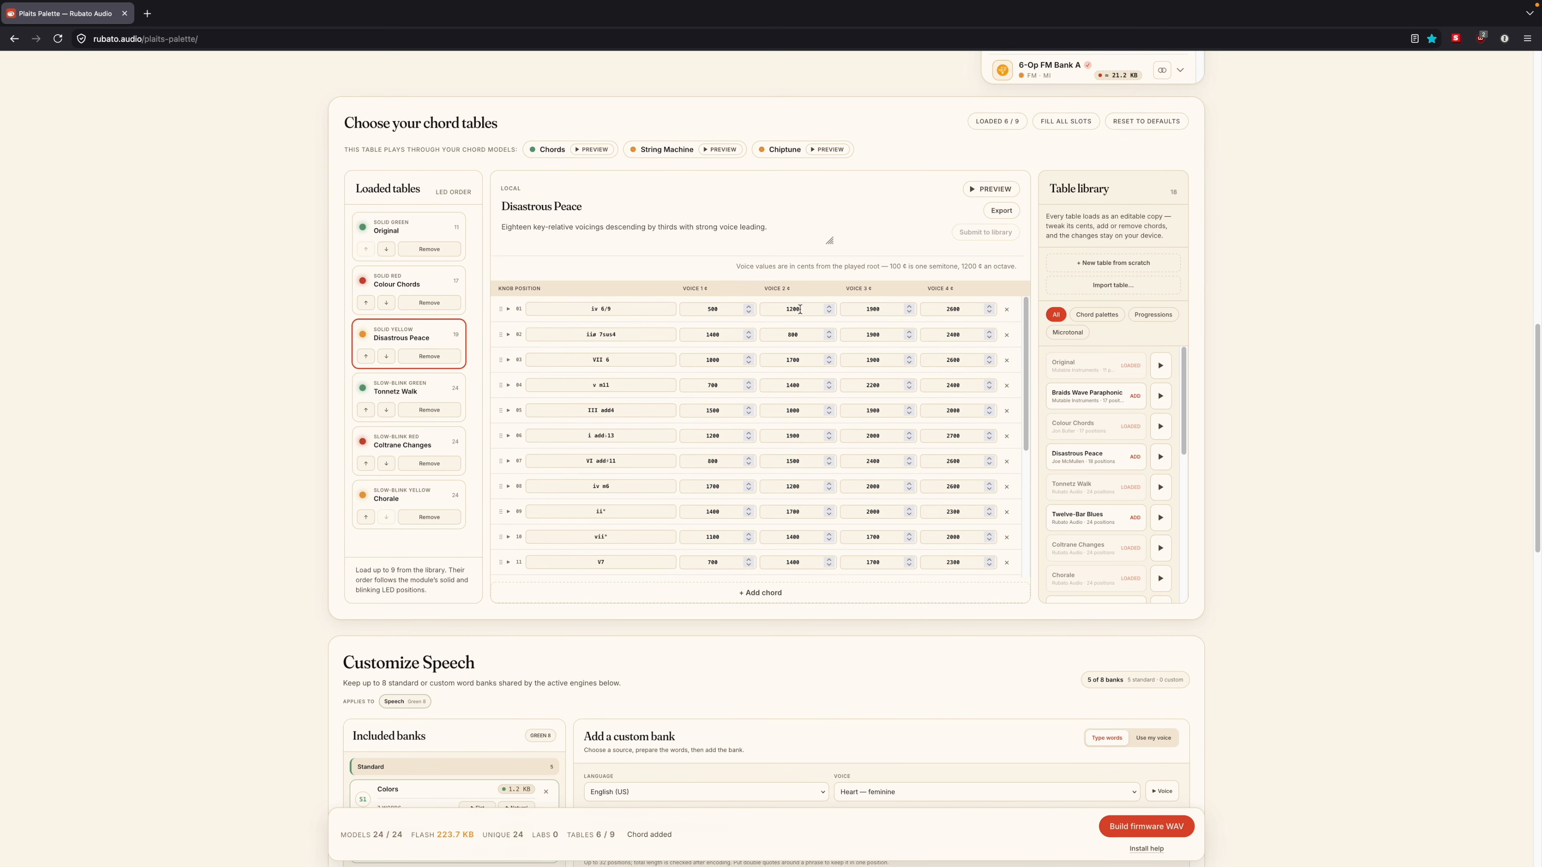
click(750, 307)
click(749, 316)
Step: Audition the Michael — masculine voice for a custom speech bank and switch the bank's source to Use my voice
scroll(1312, 400, down, 8)
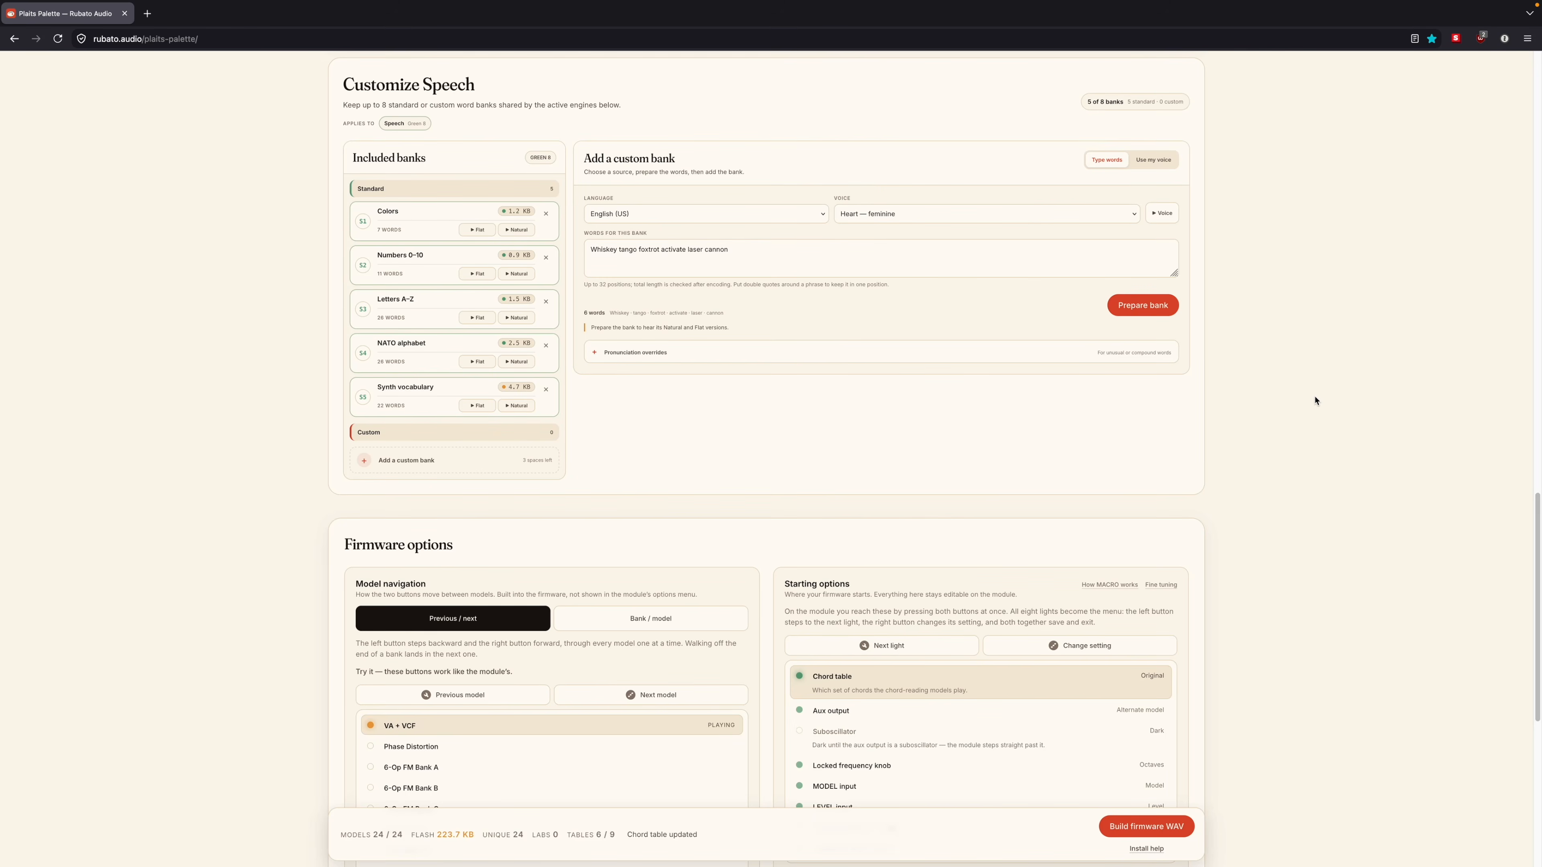
click(1134, 216)
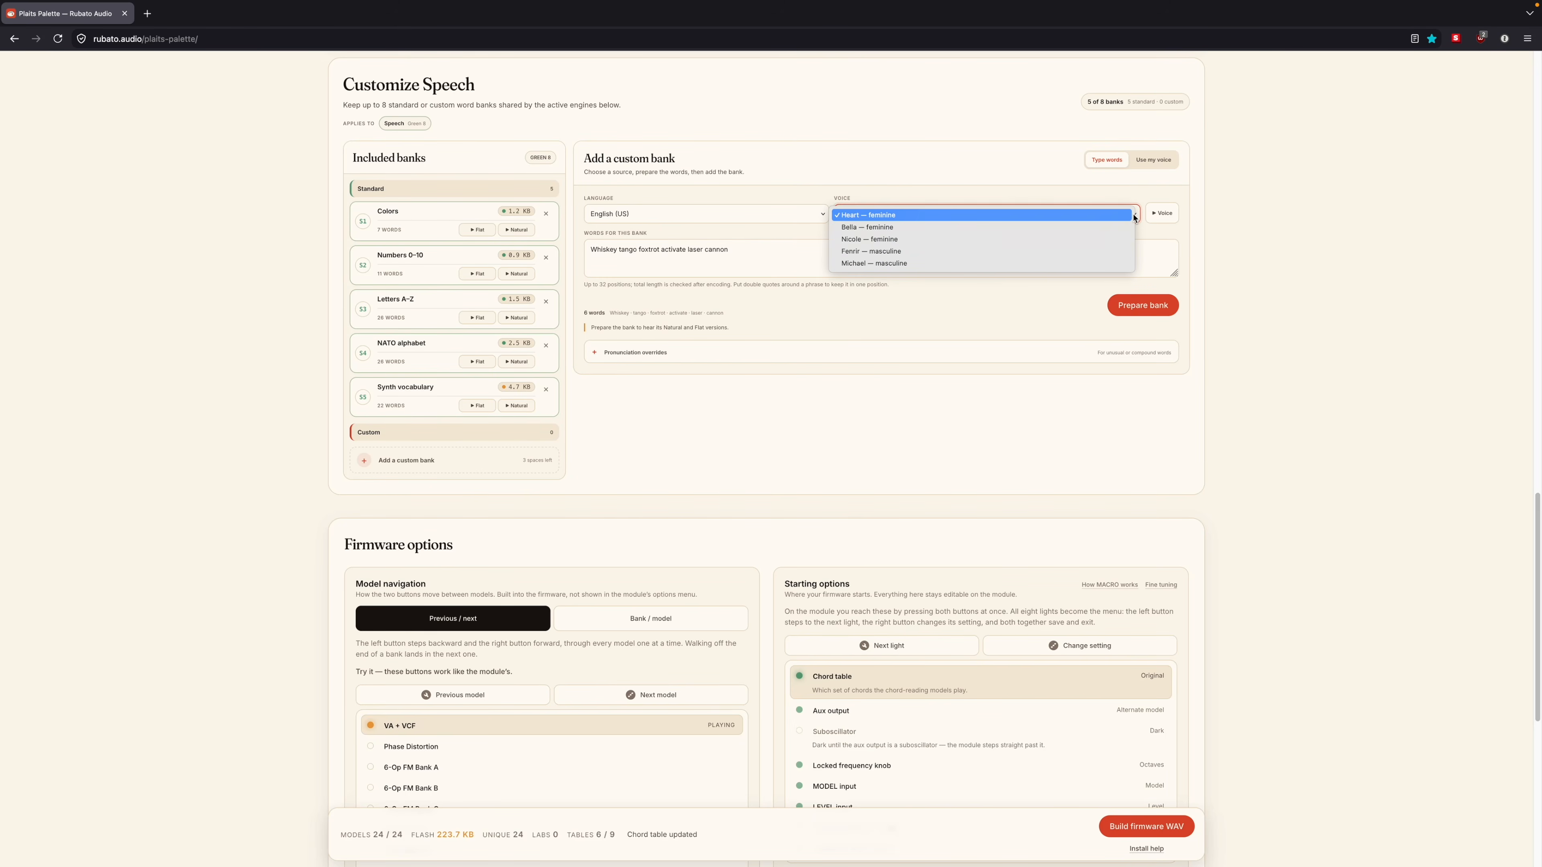
click(961, 264)
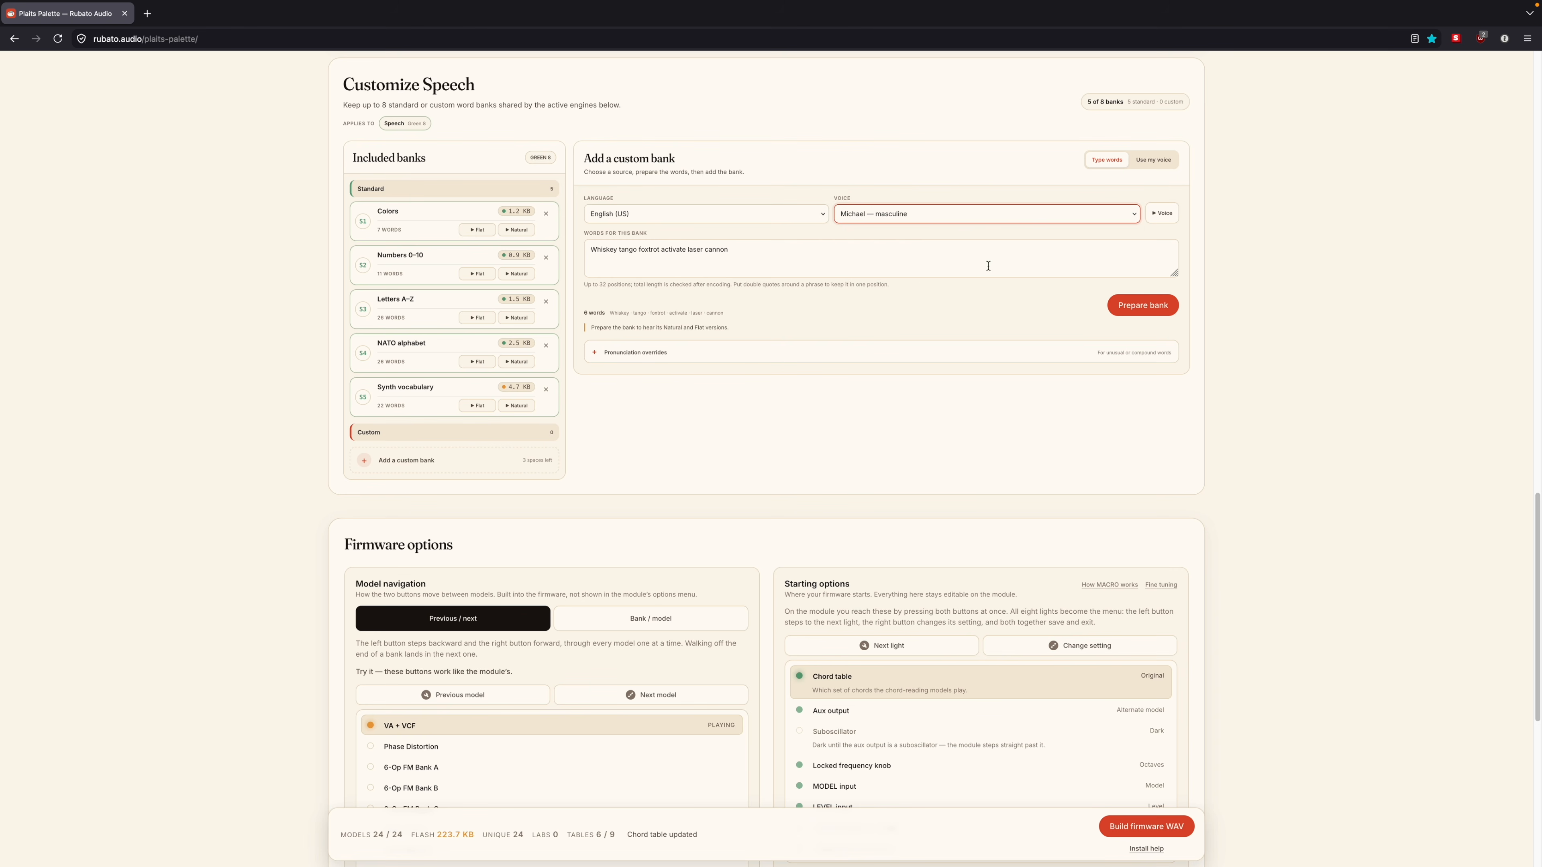
click(1159, 213)
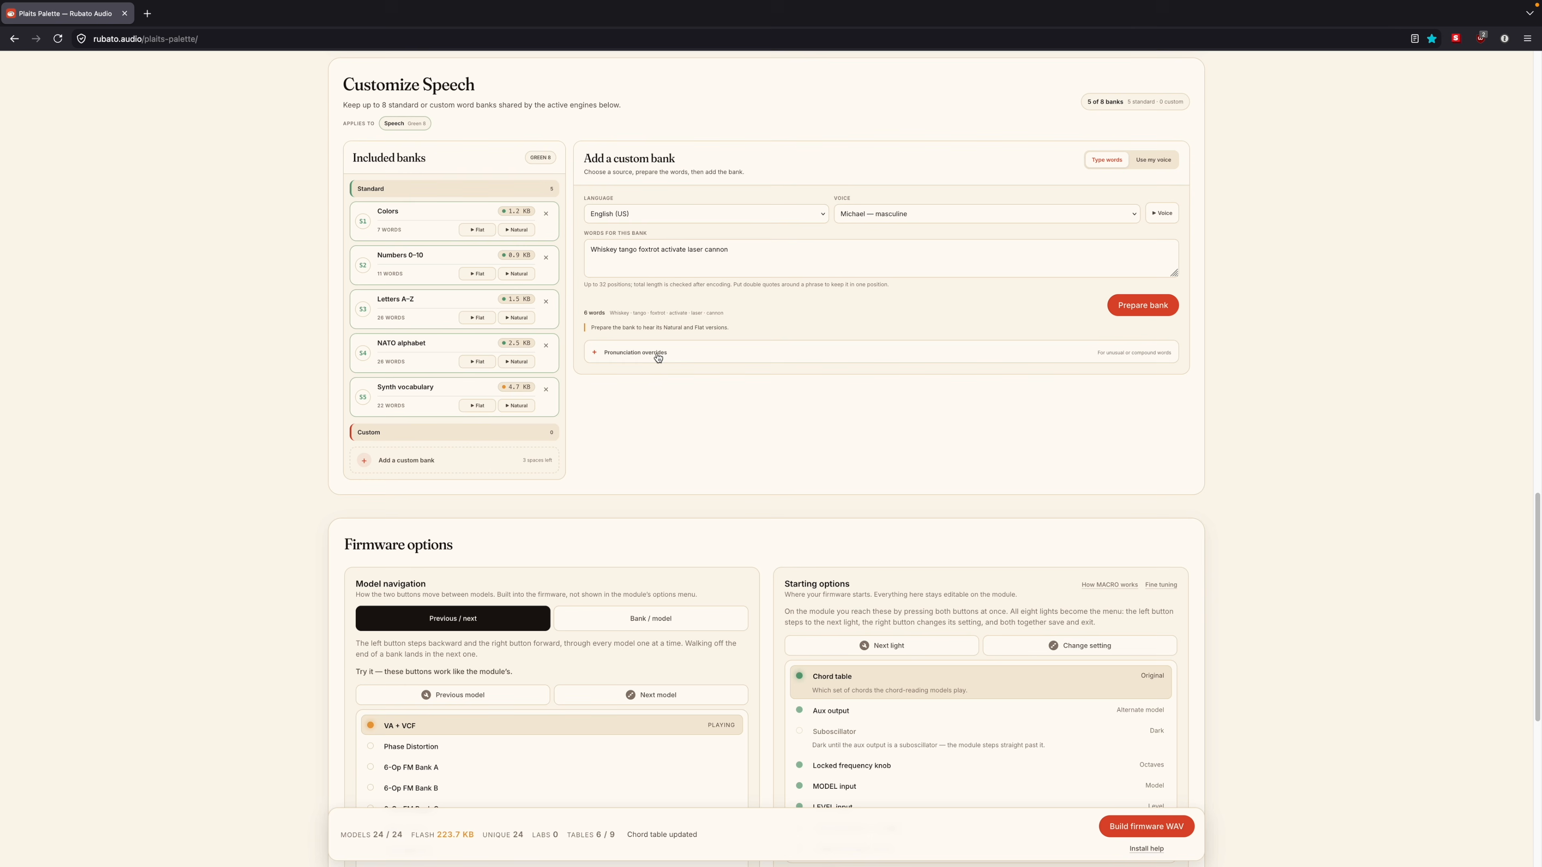
click(1154, 162)
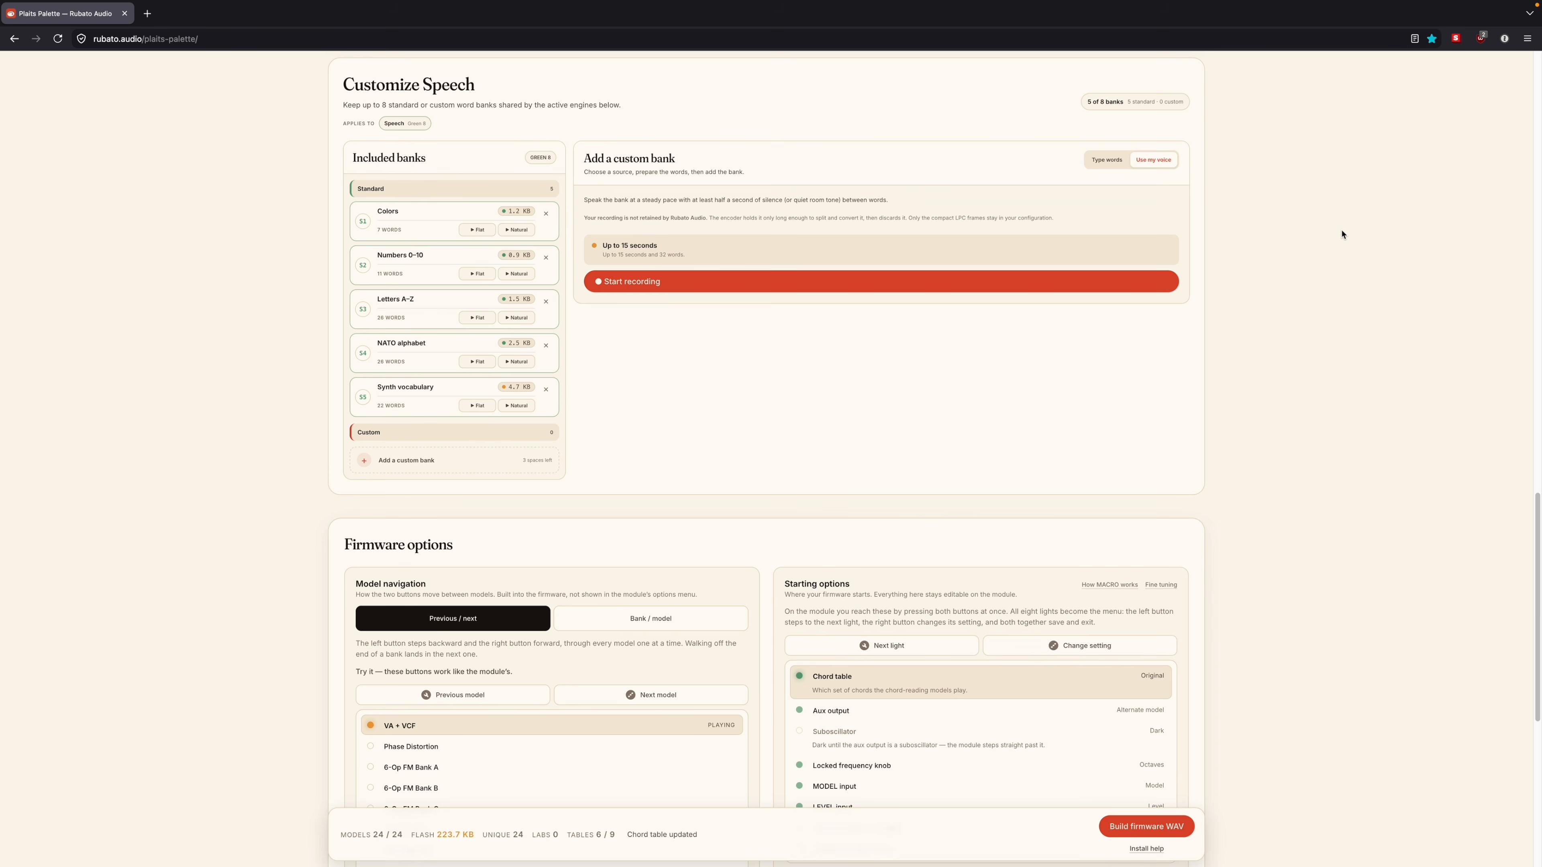
Step: Cycle the firmware's starting chord table back to Original and set the Aux output to Suboscillator
scroll(1359, 413, down, 7)
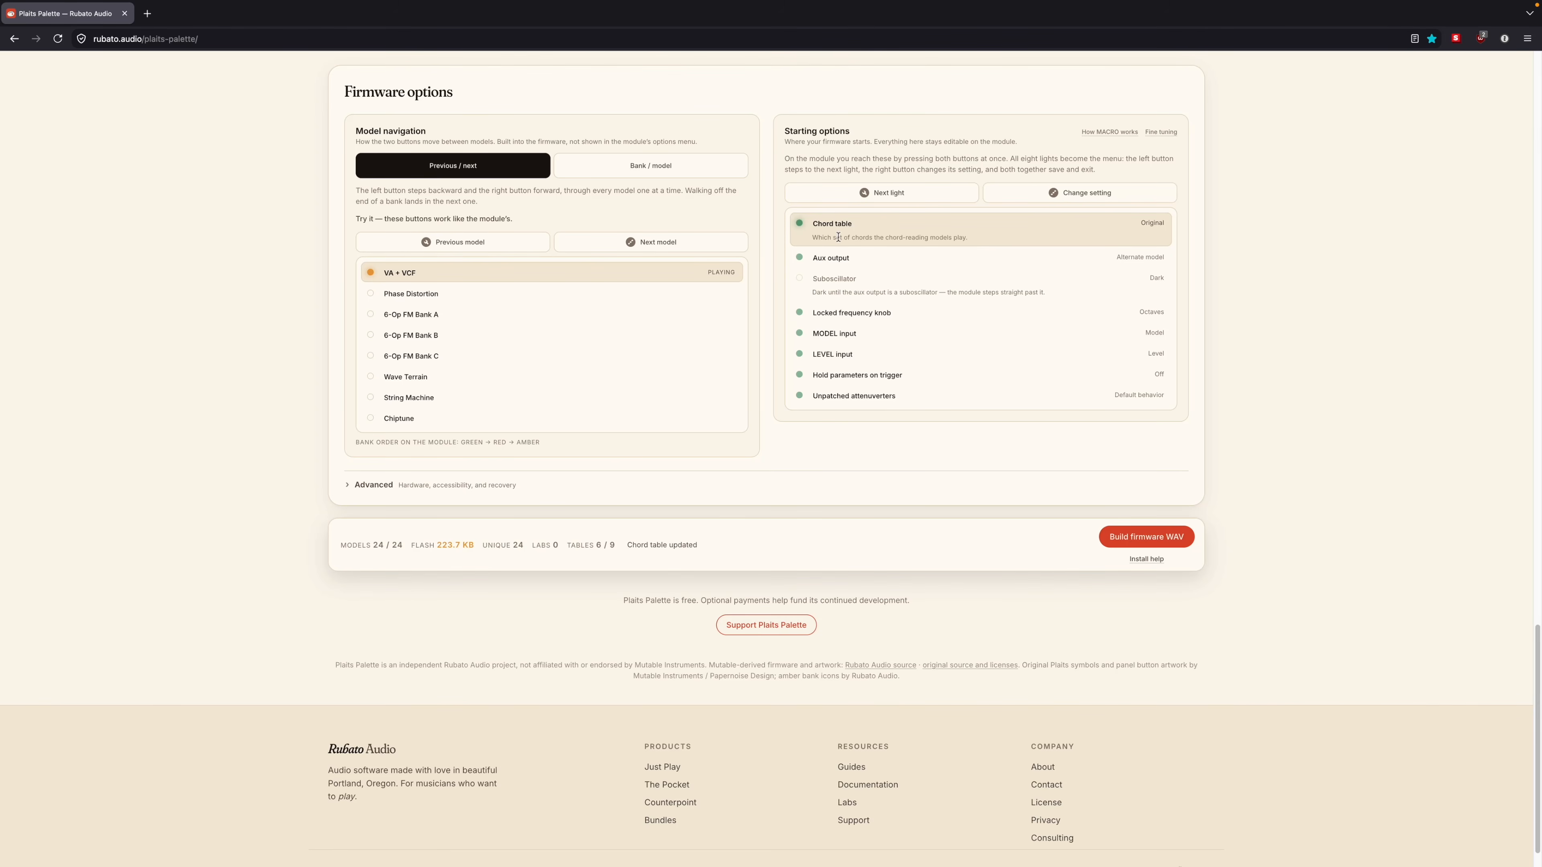
click(1155, 229)
click(1155, 229)
click(1155, 227)
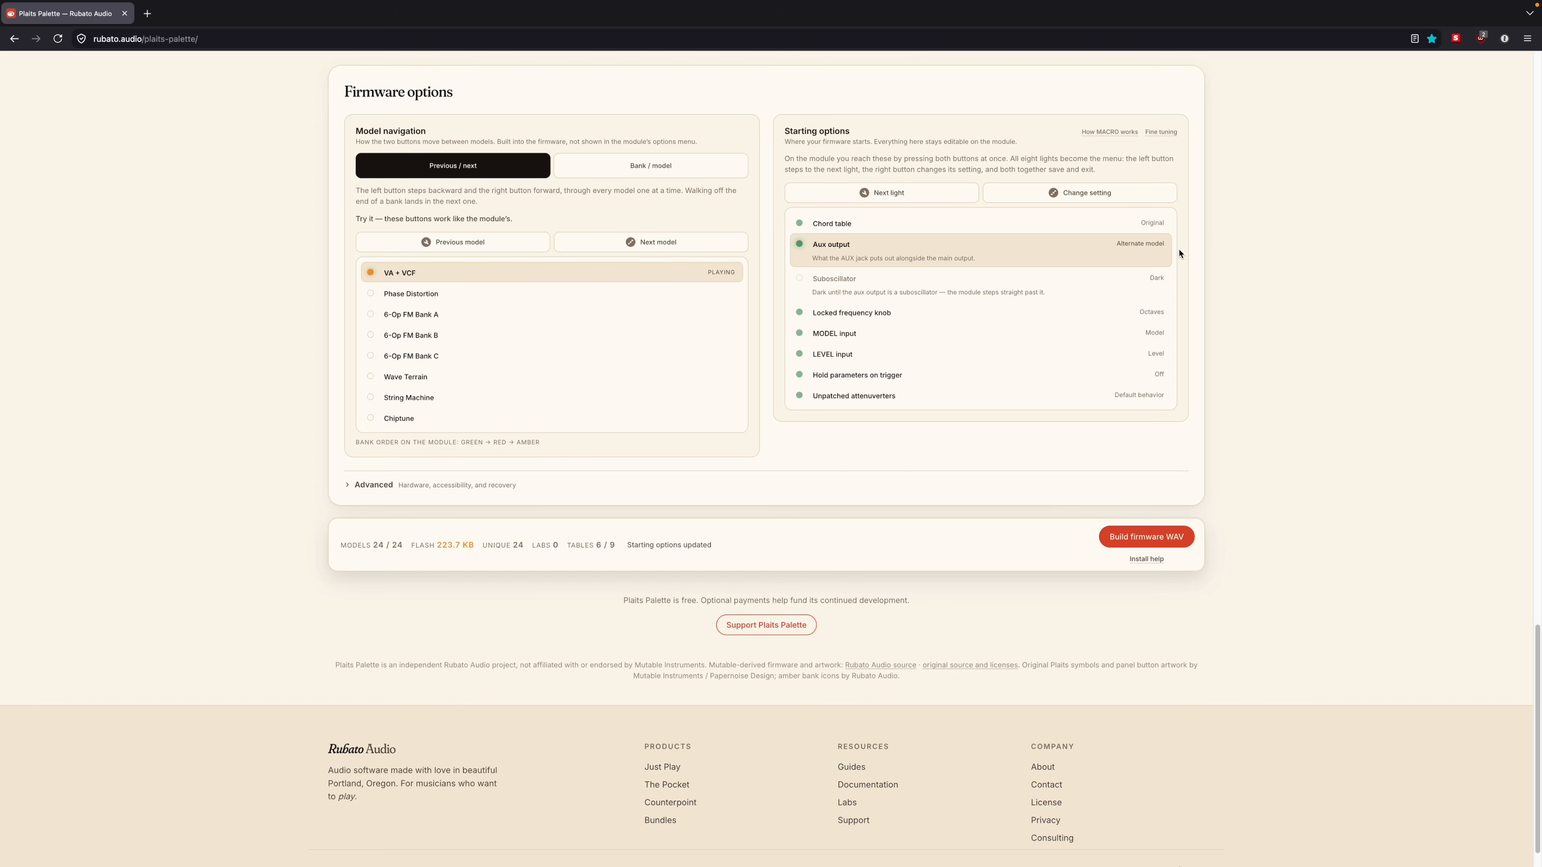
click(1150, 249)
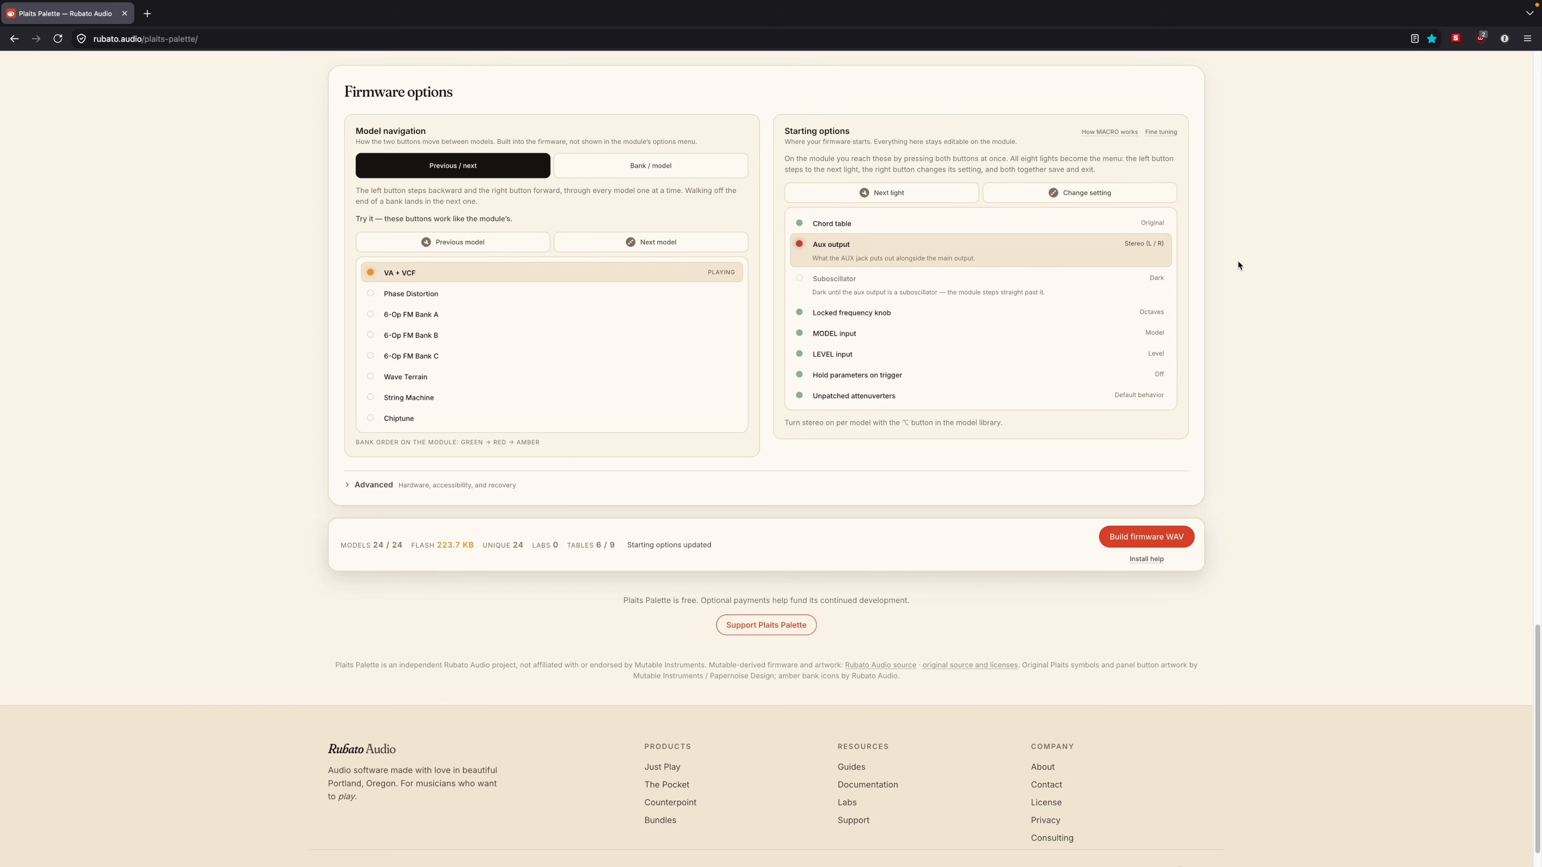
click(1135, 246)
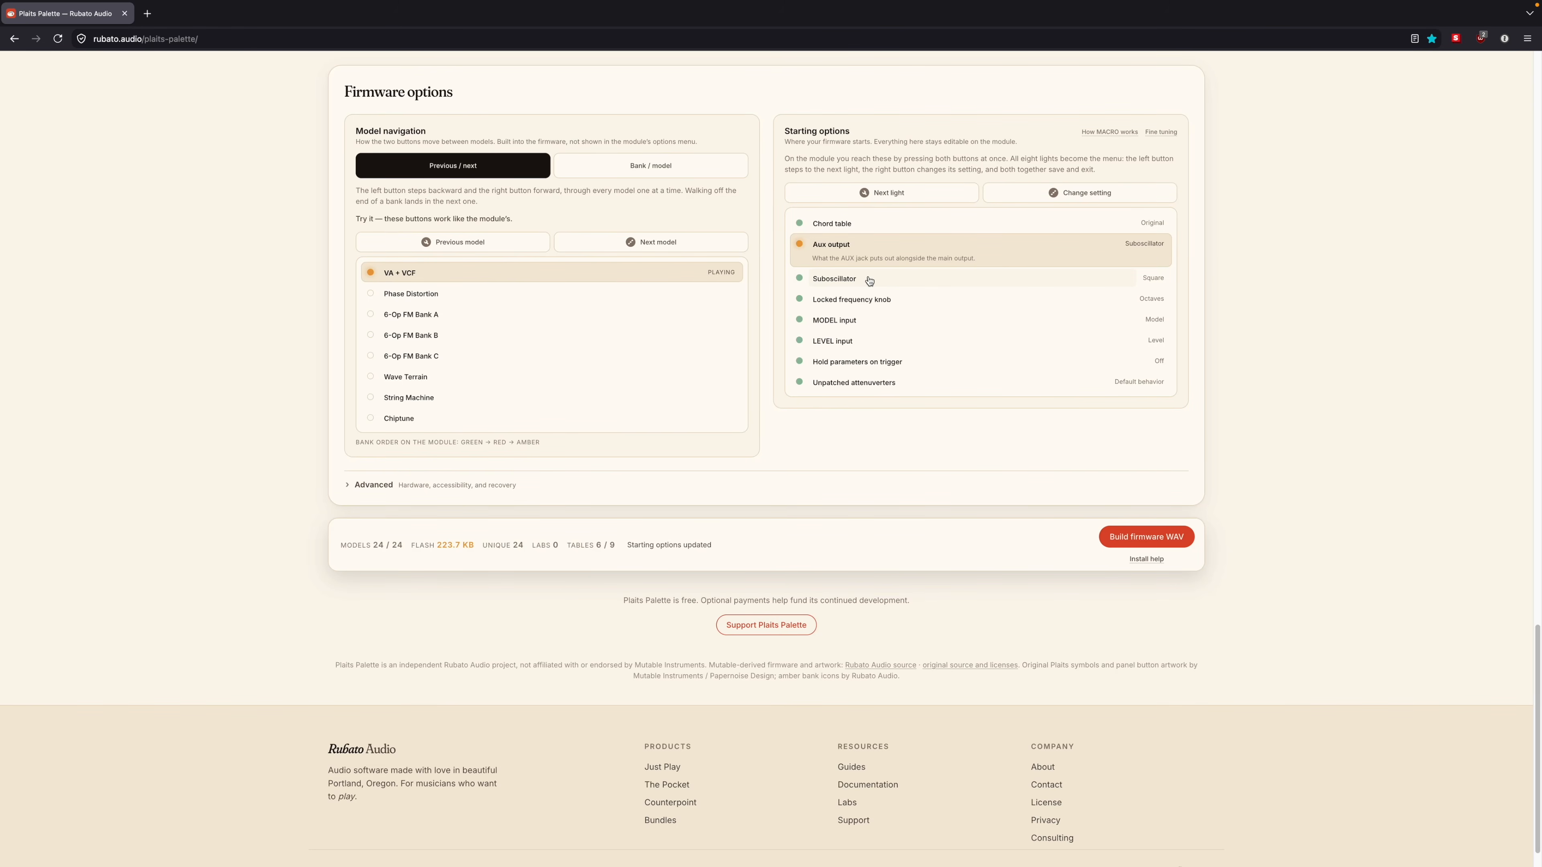
Step: Cycle the Suboscillator starting option through its settings and back to Square
click(910, 283)
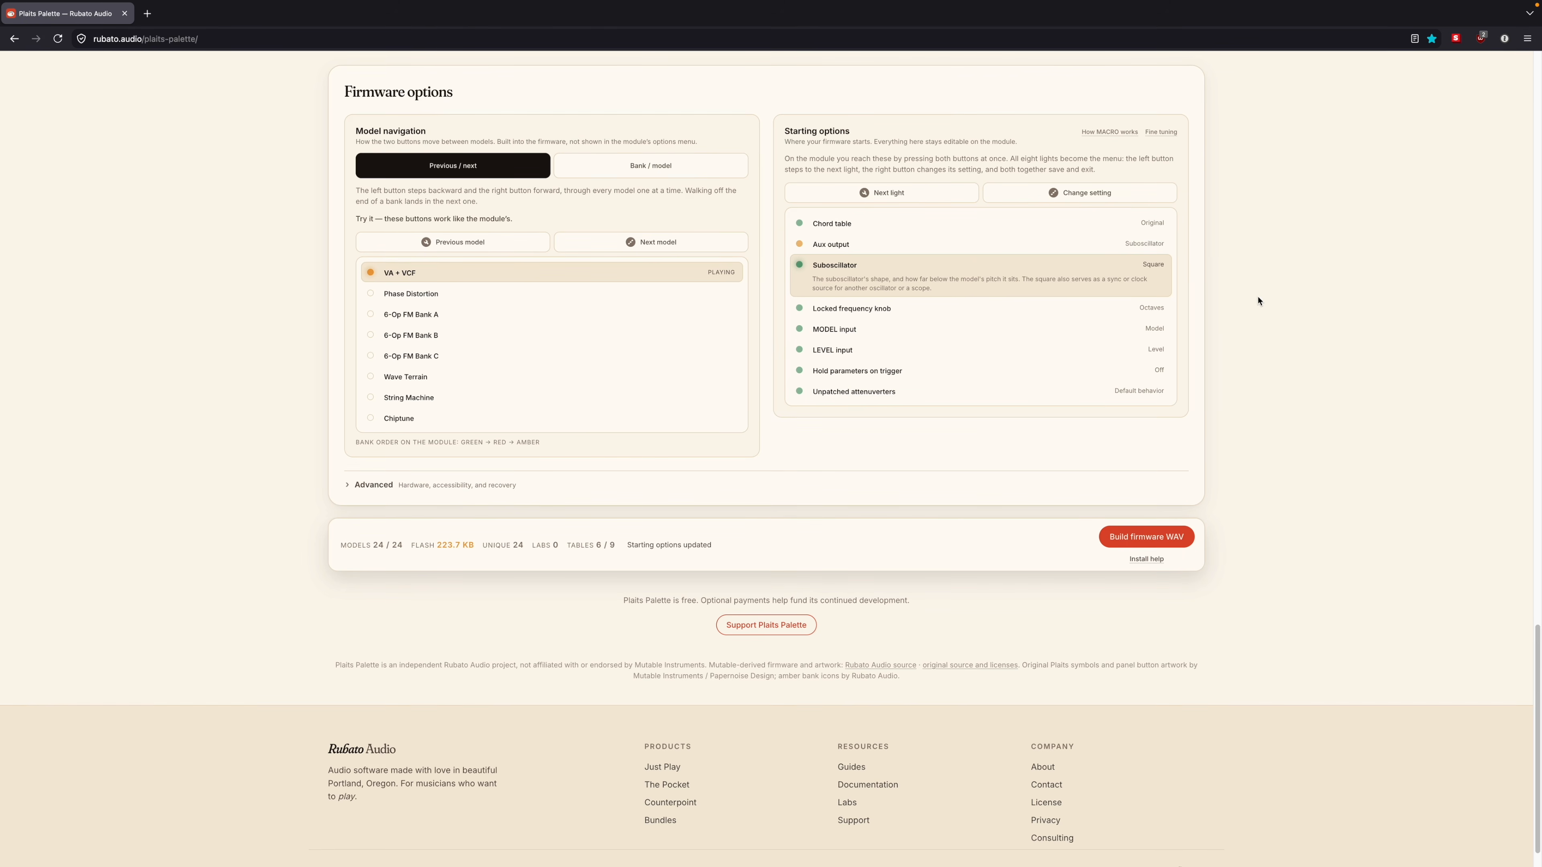
click(1161, 269)
click(1160, 271)
click(1175, 276)
click(1159, 269)
click(1162, 271)
click(1160, 266)
Step: Cycle the Locked frequency knob option through MACRO (fourth control) and its other settings back to Octaves
click(990, 315)
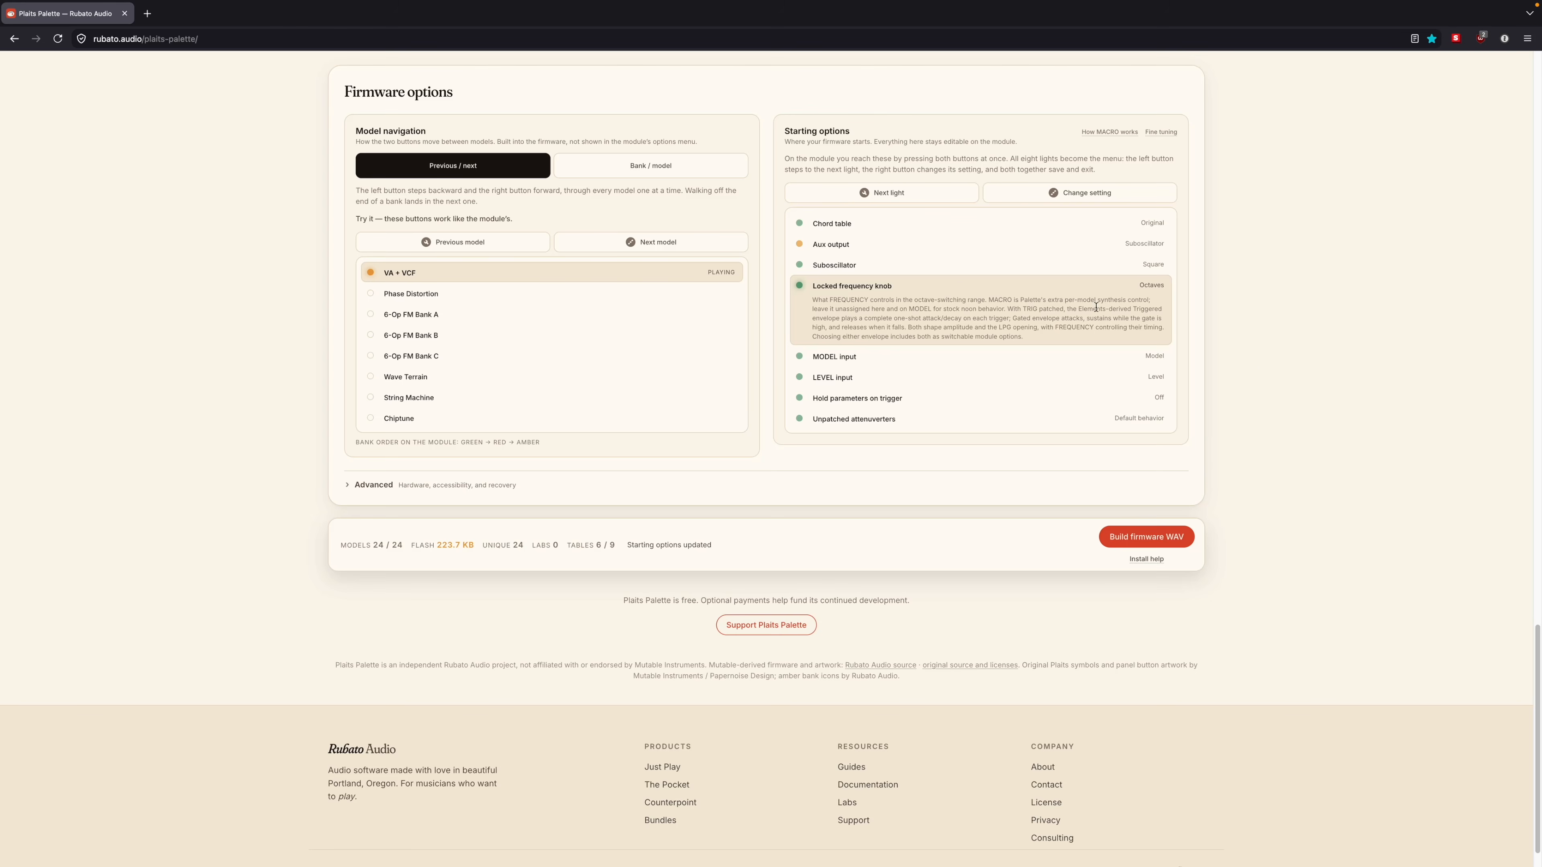
click(1155, 286)
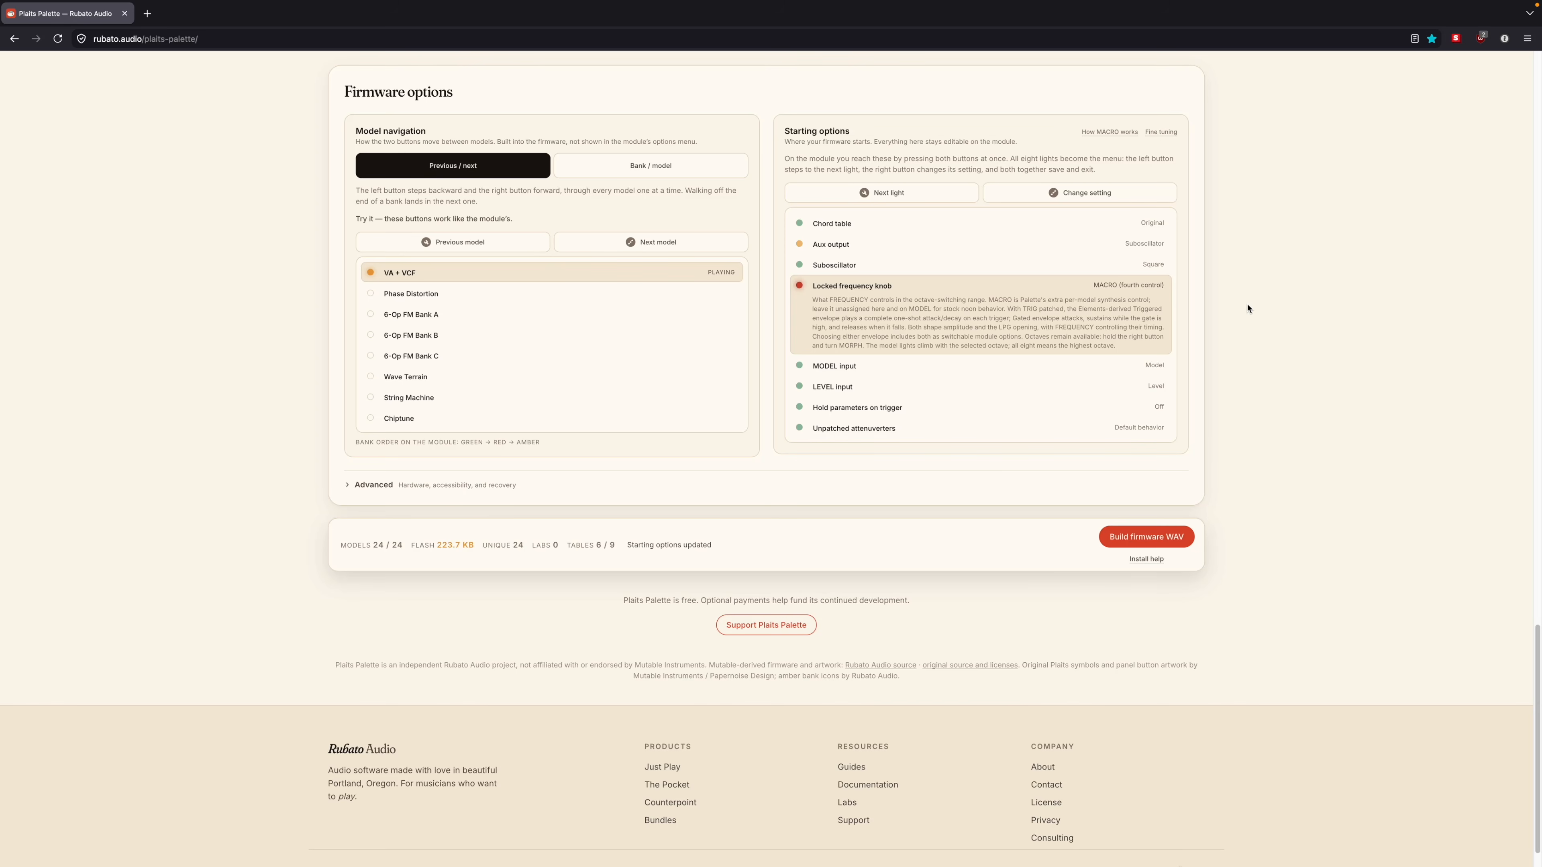
key(space)
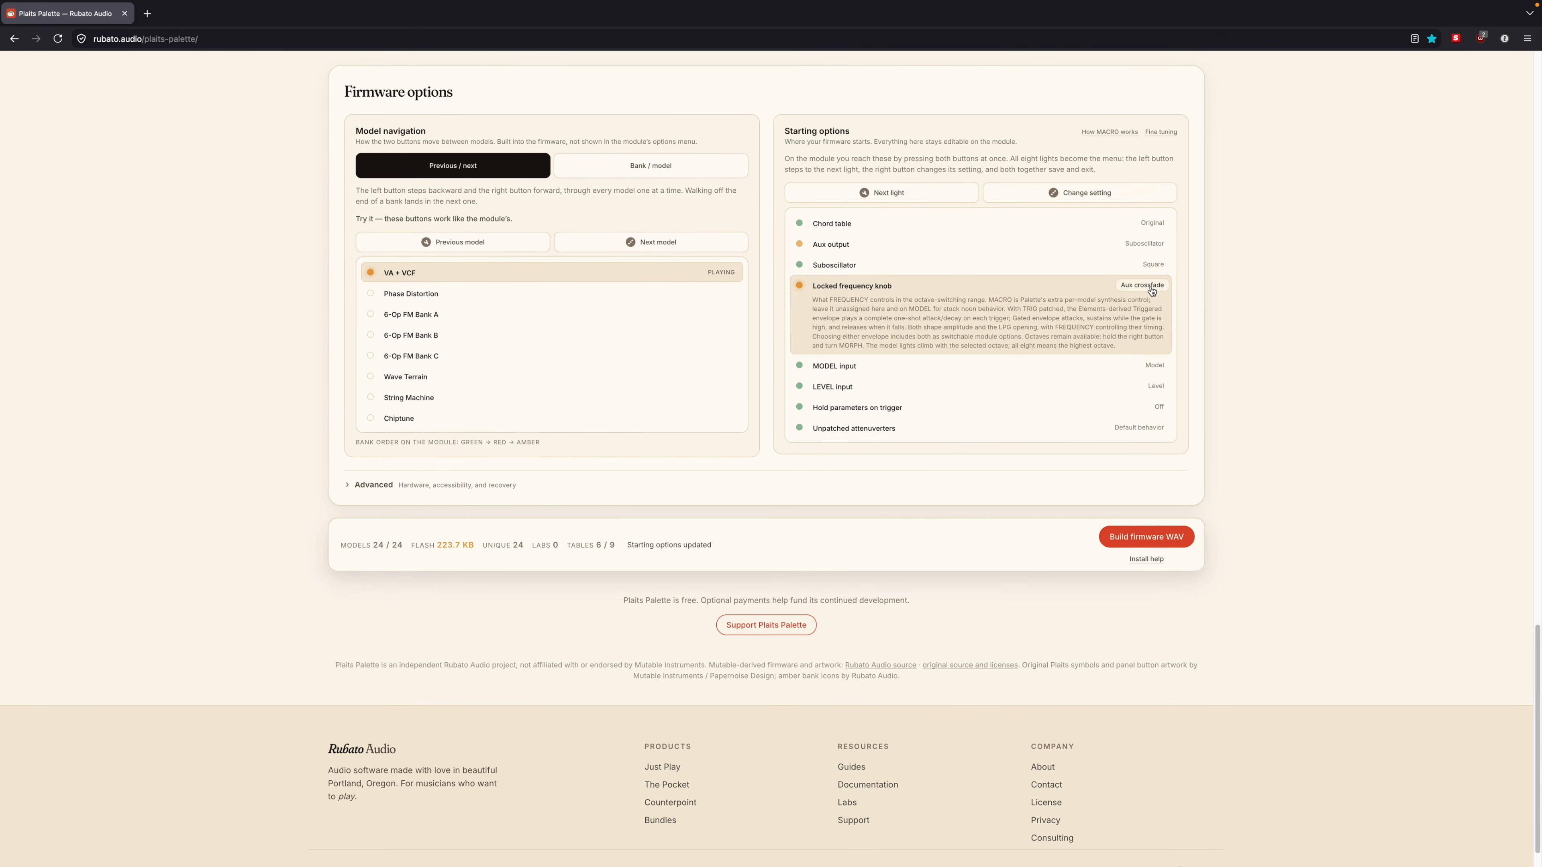
click(1151, 289)
click(1161, 287)
click(1150, 288)
click(1146, 287)
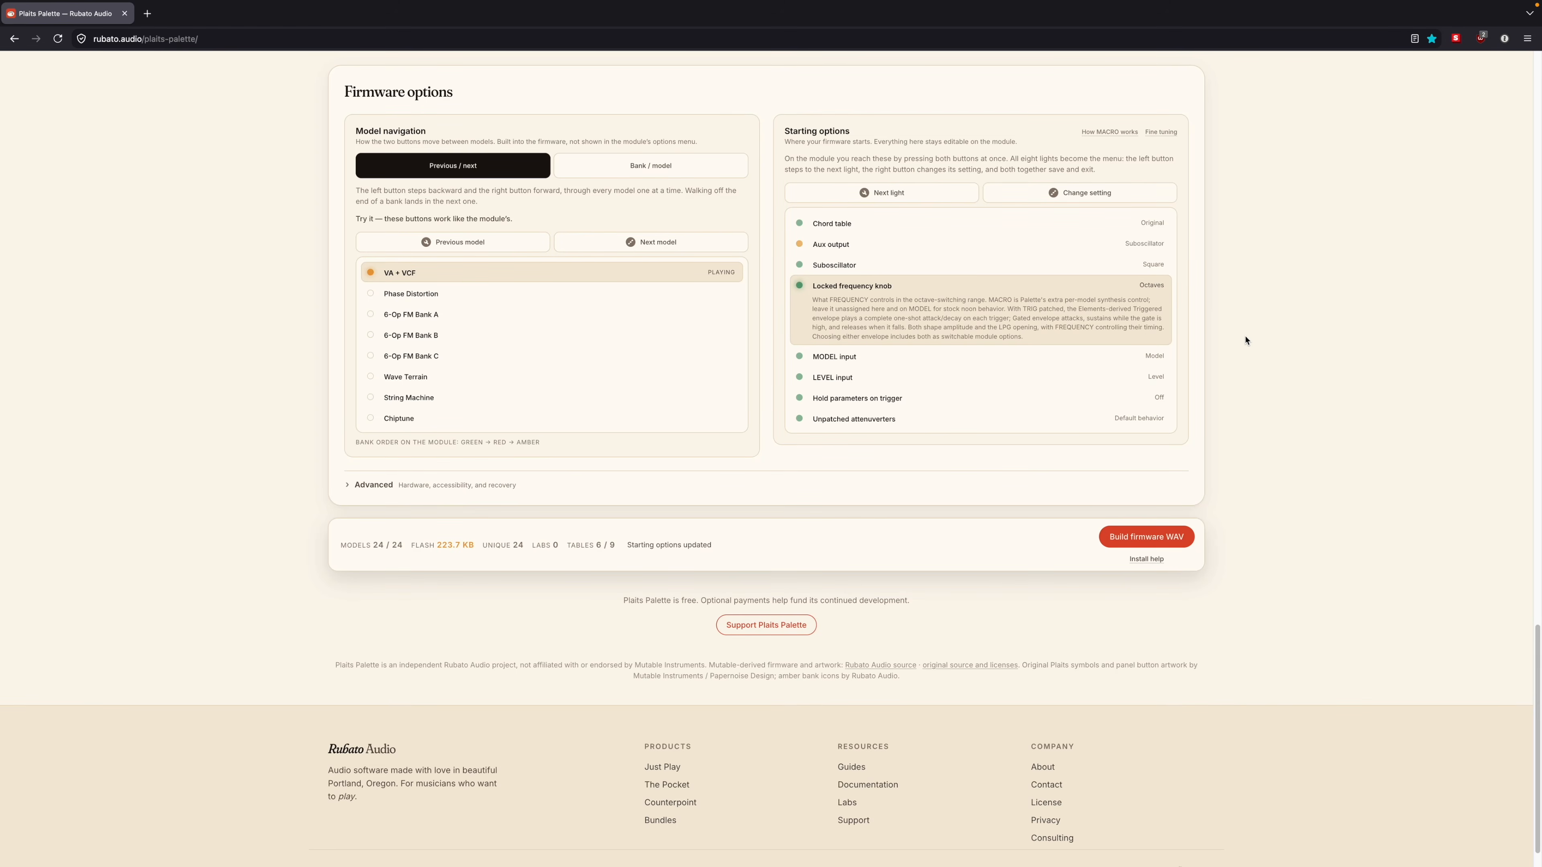
Step: Cycle the MODEL input option through MACRO (fourth control) and its other settings back to Model
click(890, 358)
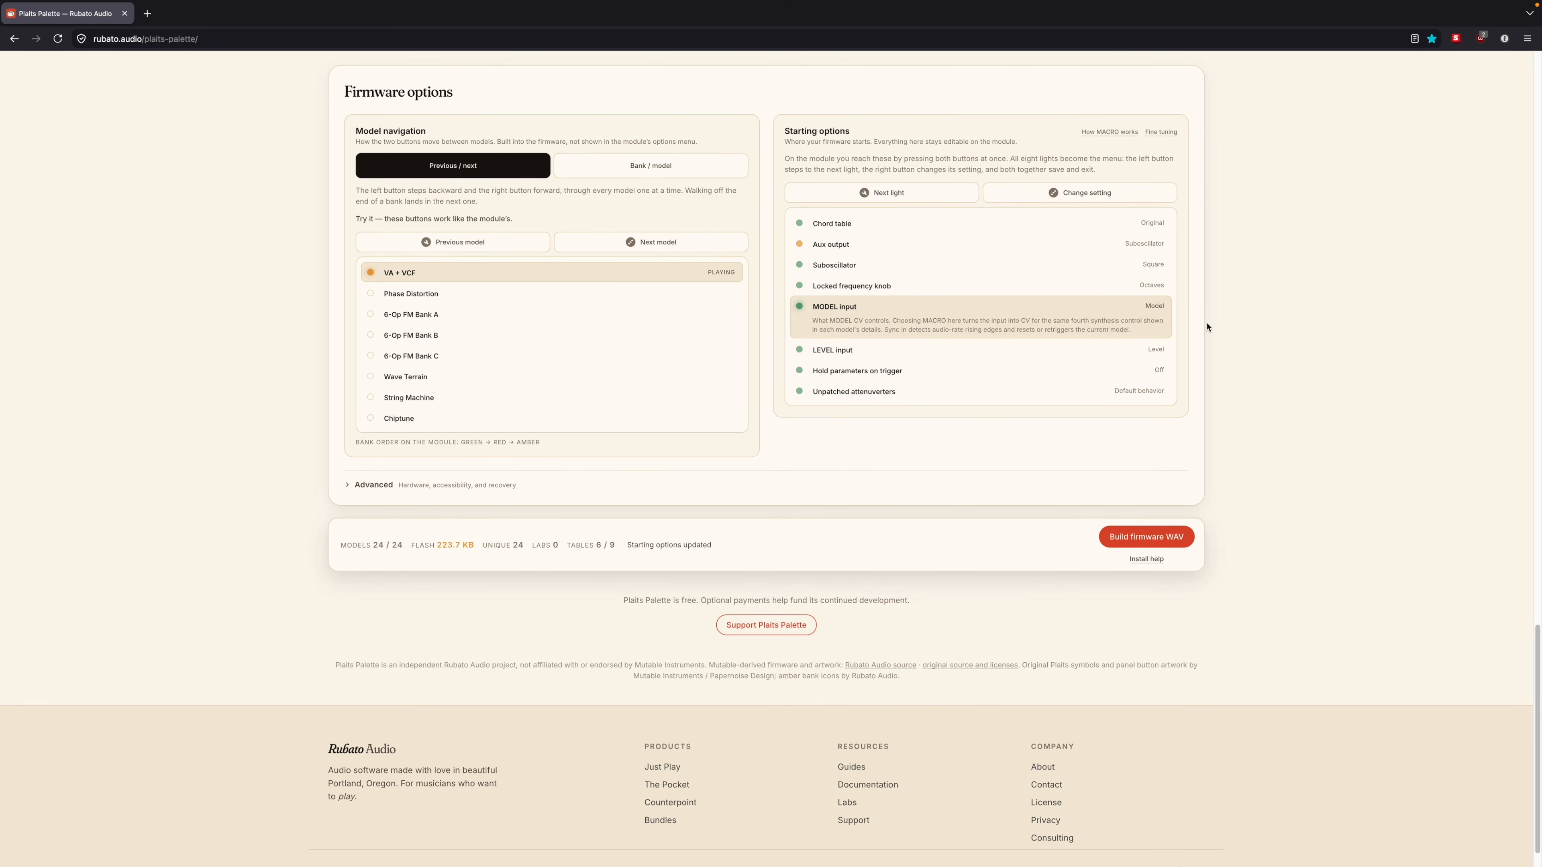
click(1160, 308)
click(1132, 312)
click(1154, 310)
click(1160, 311)
Step: Cycle the LEVEL input option through Envelope decay and its other settings back to Level
click(1003, 355)
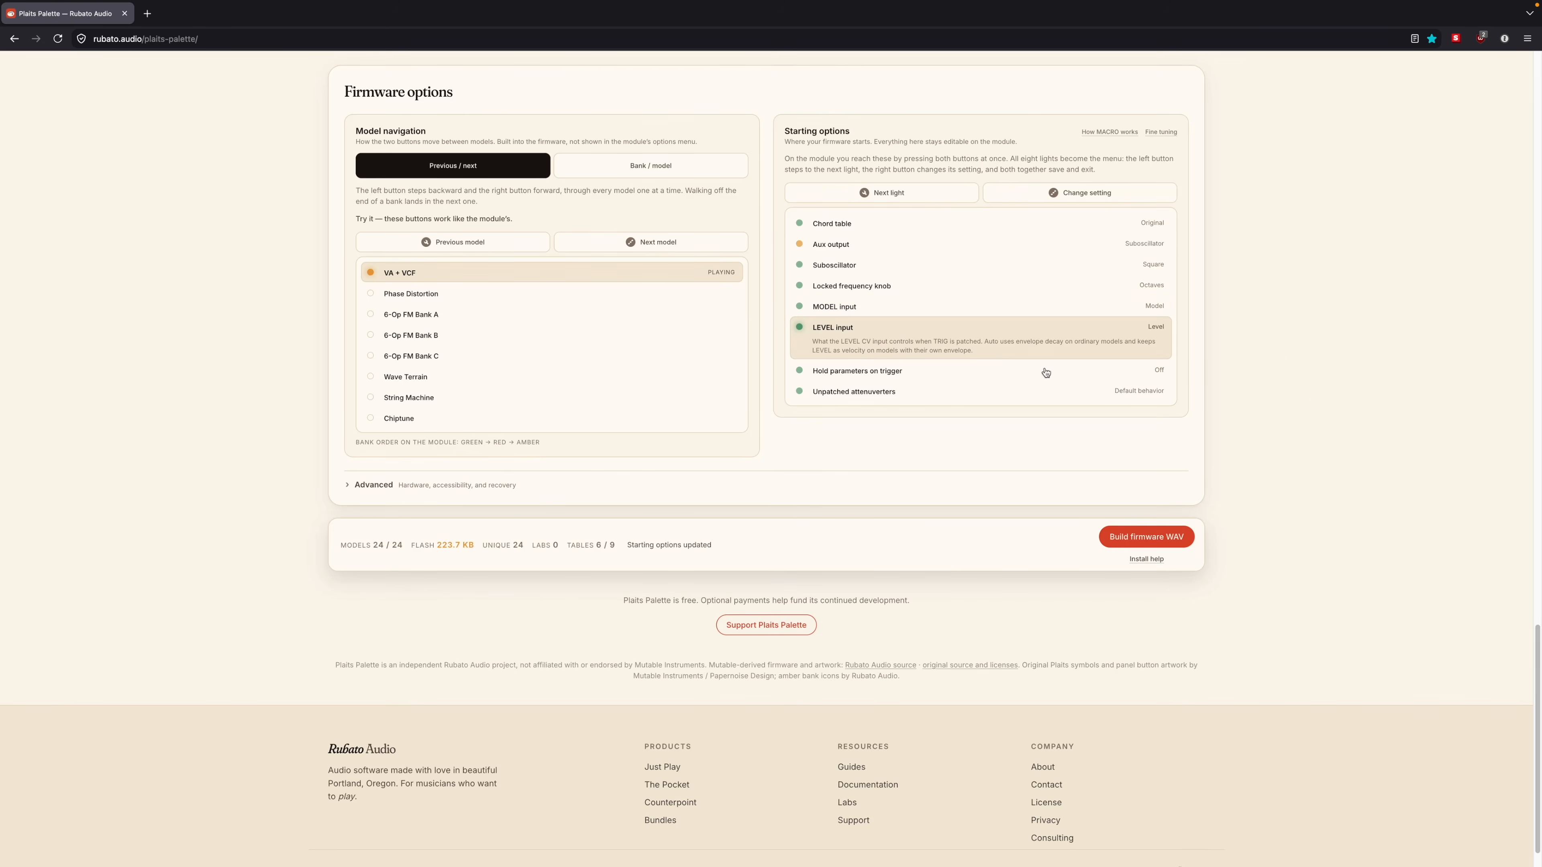
click(1156, 330)
click(1156, 332)
click(1152, 330)
Step: Set the Hold parameters on trigger starting option to On
click(929, 375)
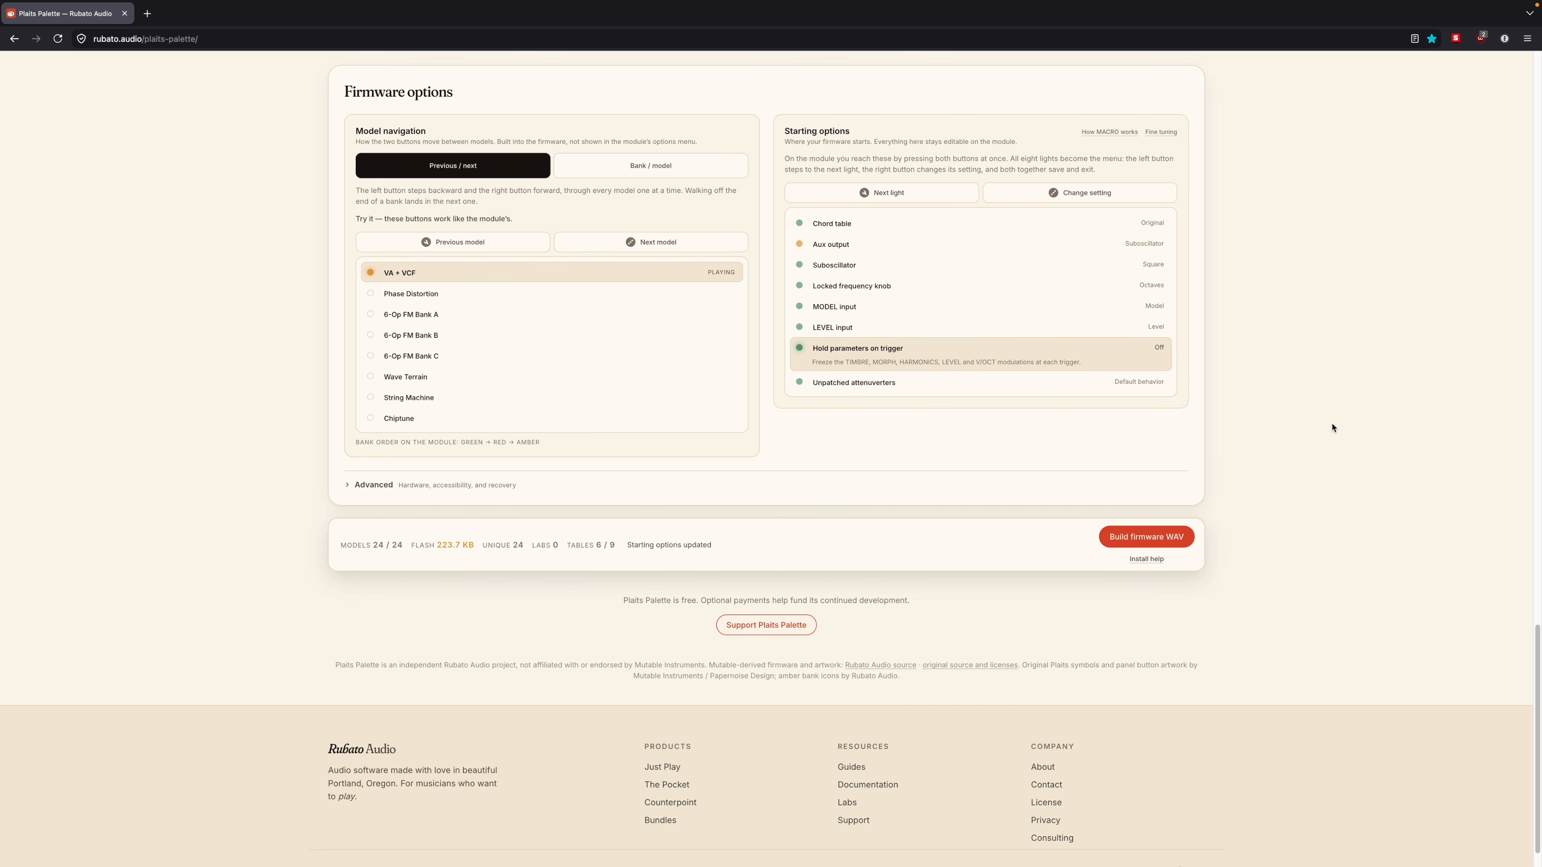
click(1156, 357)
click(1149, 359)
Step: Cycle the Unpatched attenuverters option through its settings and back to Default behavior
mouse_move(998, 380)
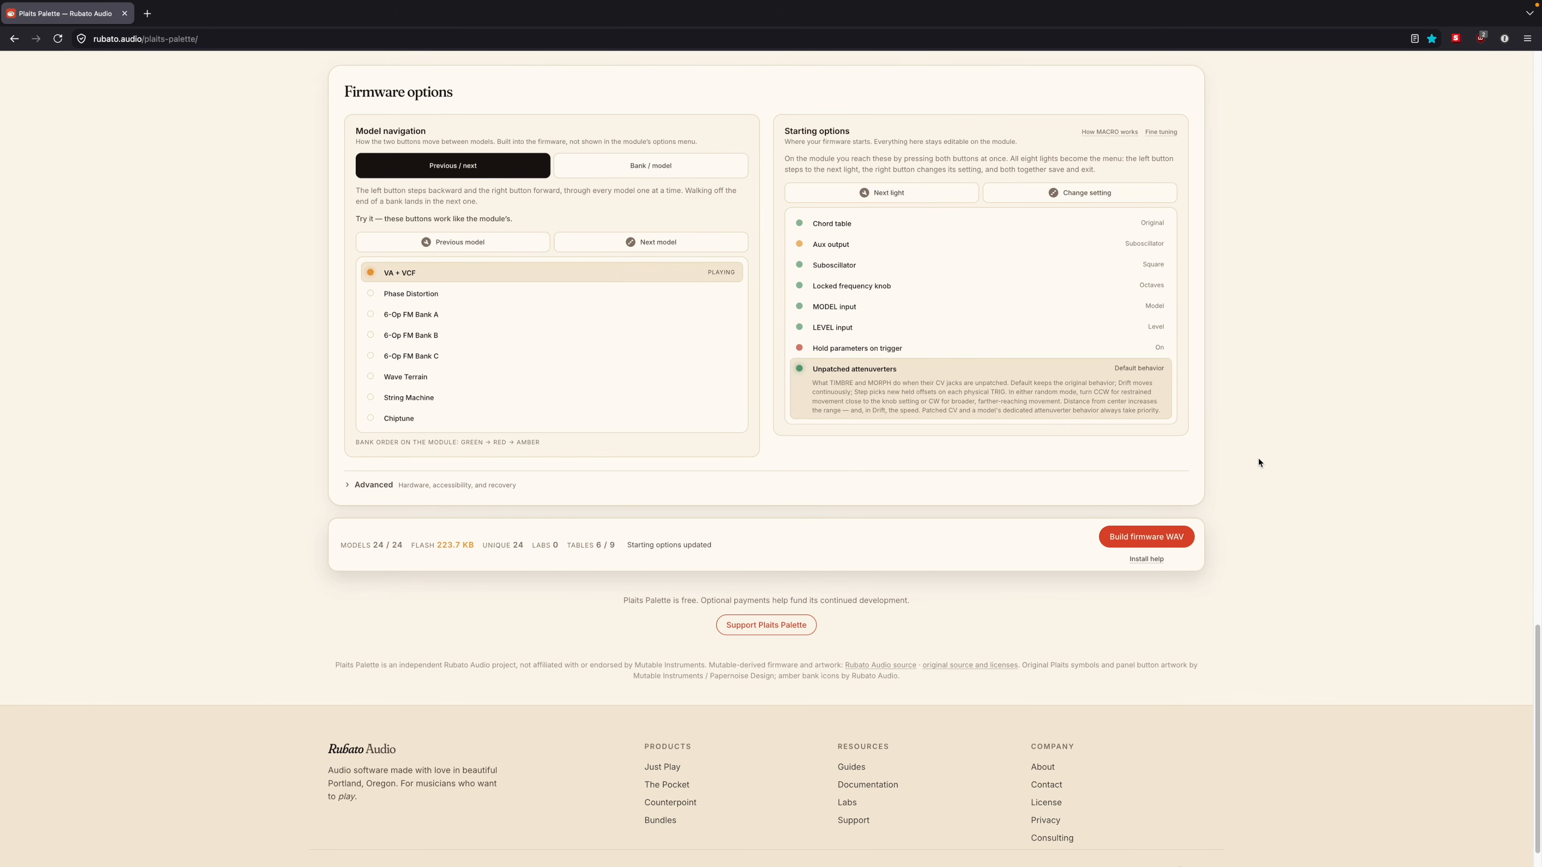
click(1152, 369)
click(1155, 371)
click(1140, 372)
Step: Look through the Advanced firmware options for hardware, accessibility and recovery, and locate the firmware build and install help controls
click(348, 485)
scroll(252, 499, down, 5)
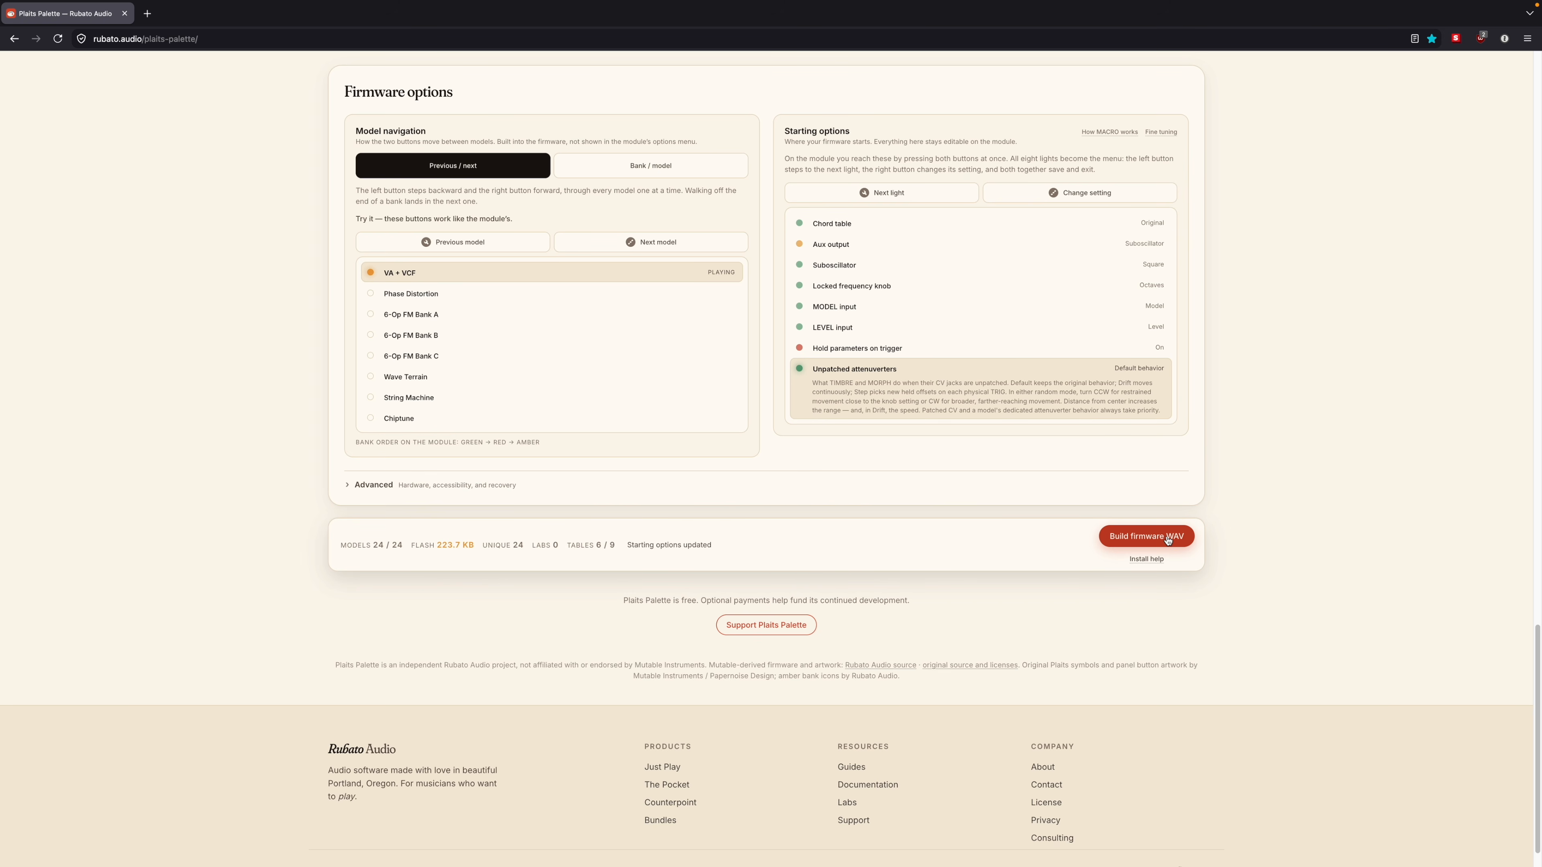
mouse_move(1150, 565)
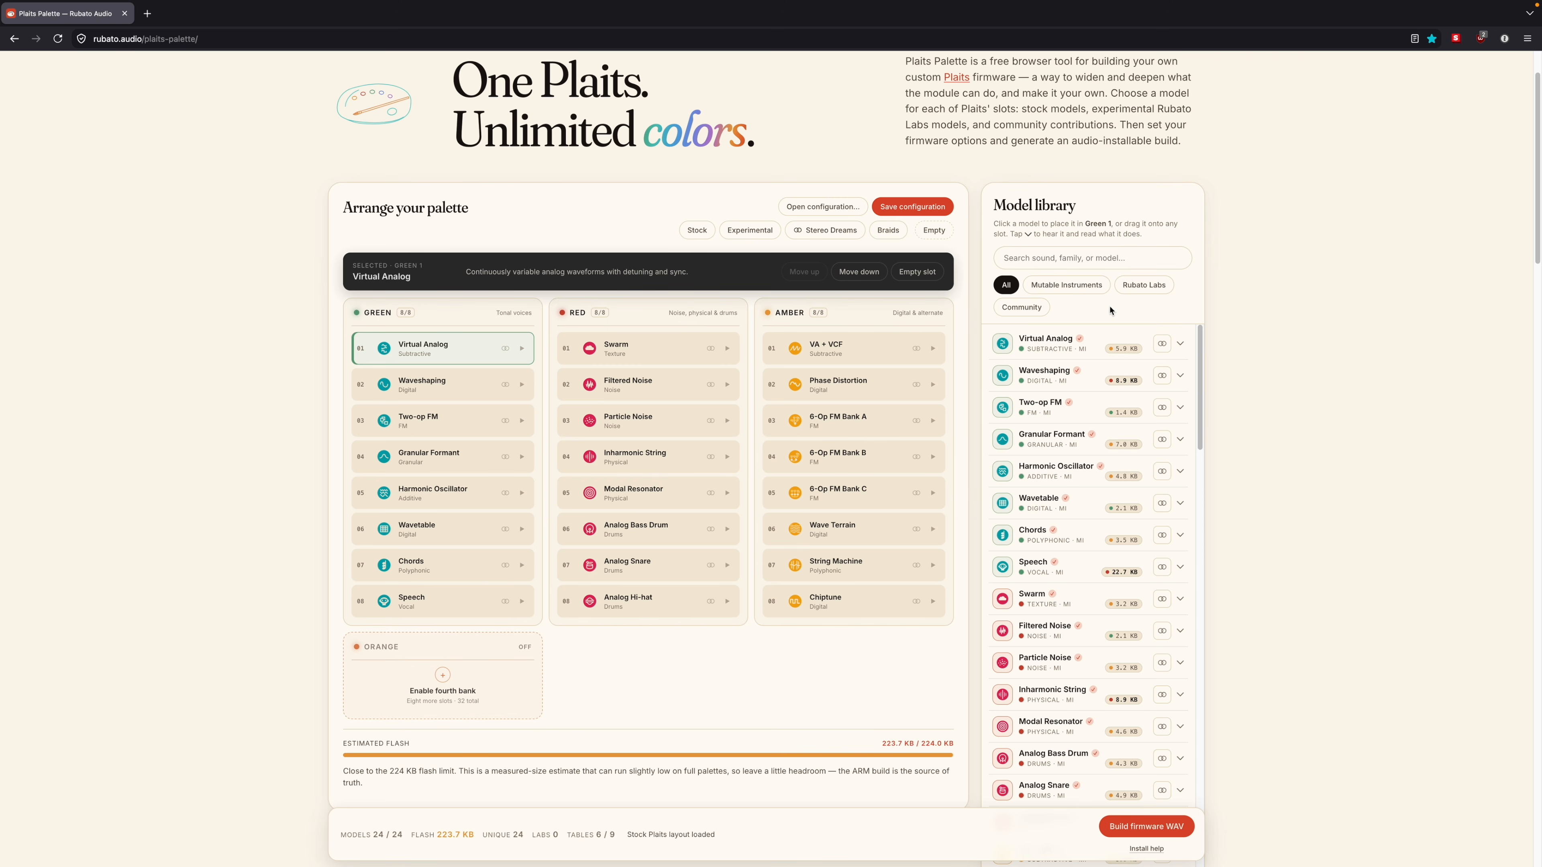
Step: Filter the model library to Mutable Instruments and browse its models
click(1078, 286)
scroll(1093, 430, down, 10)
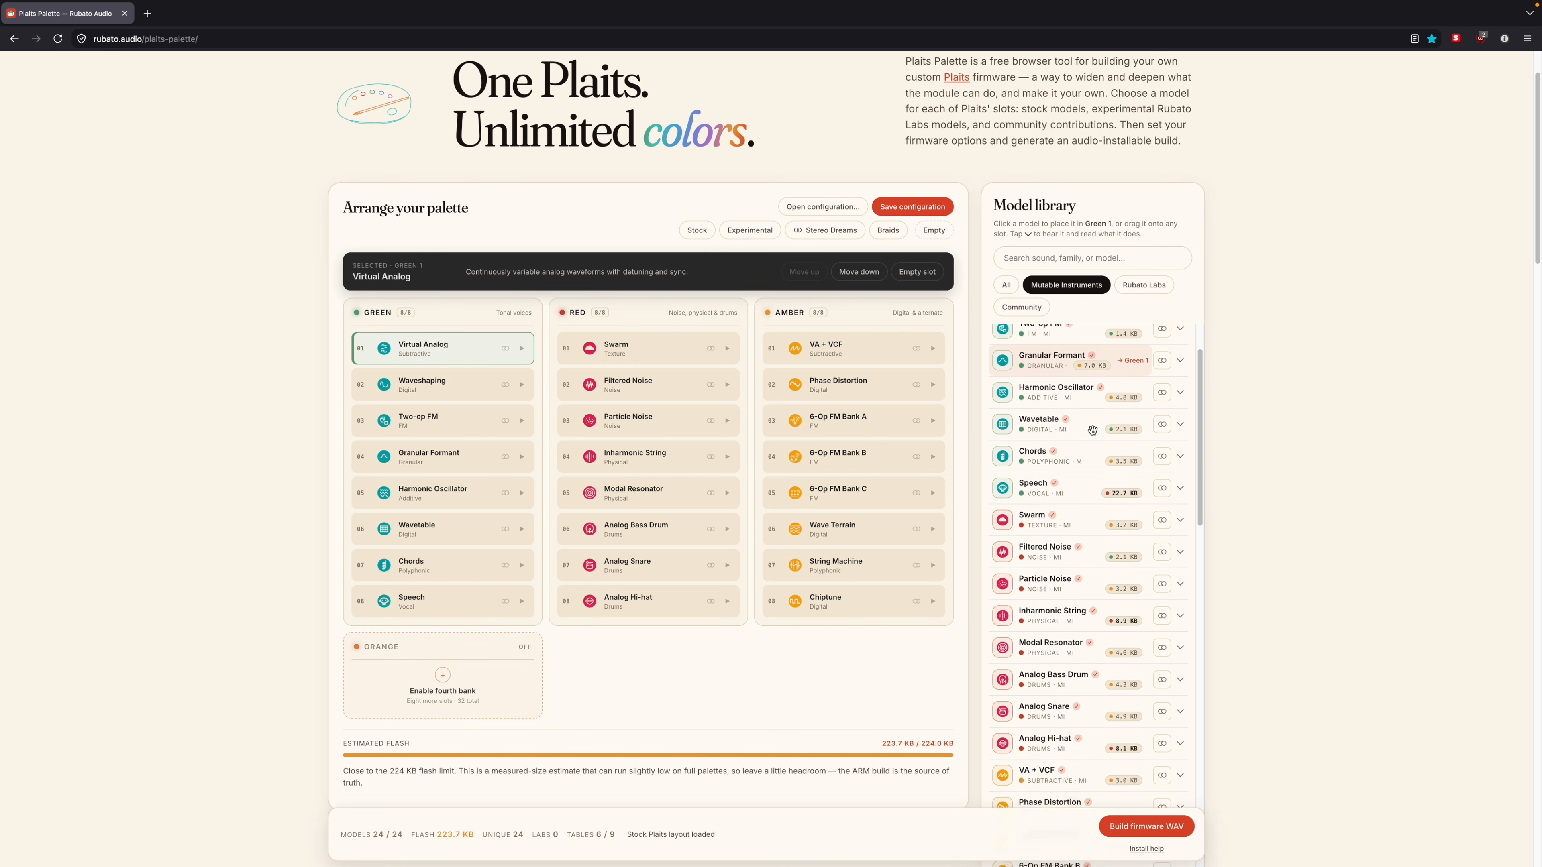
scroll(1095, 474, down, 4)
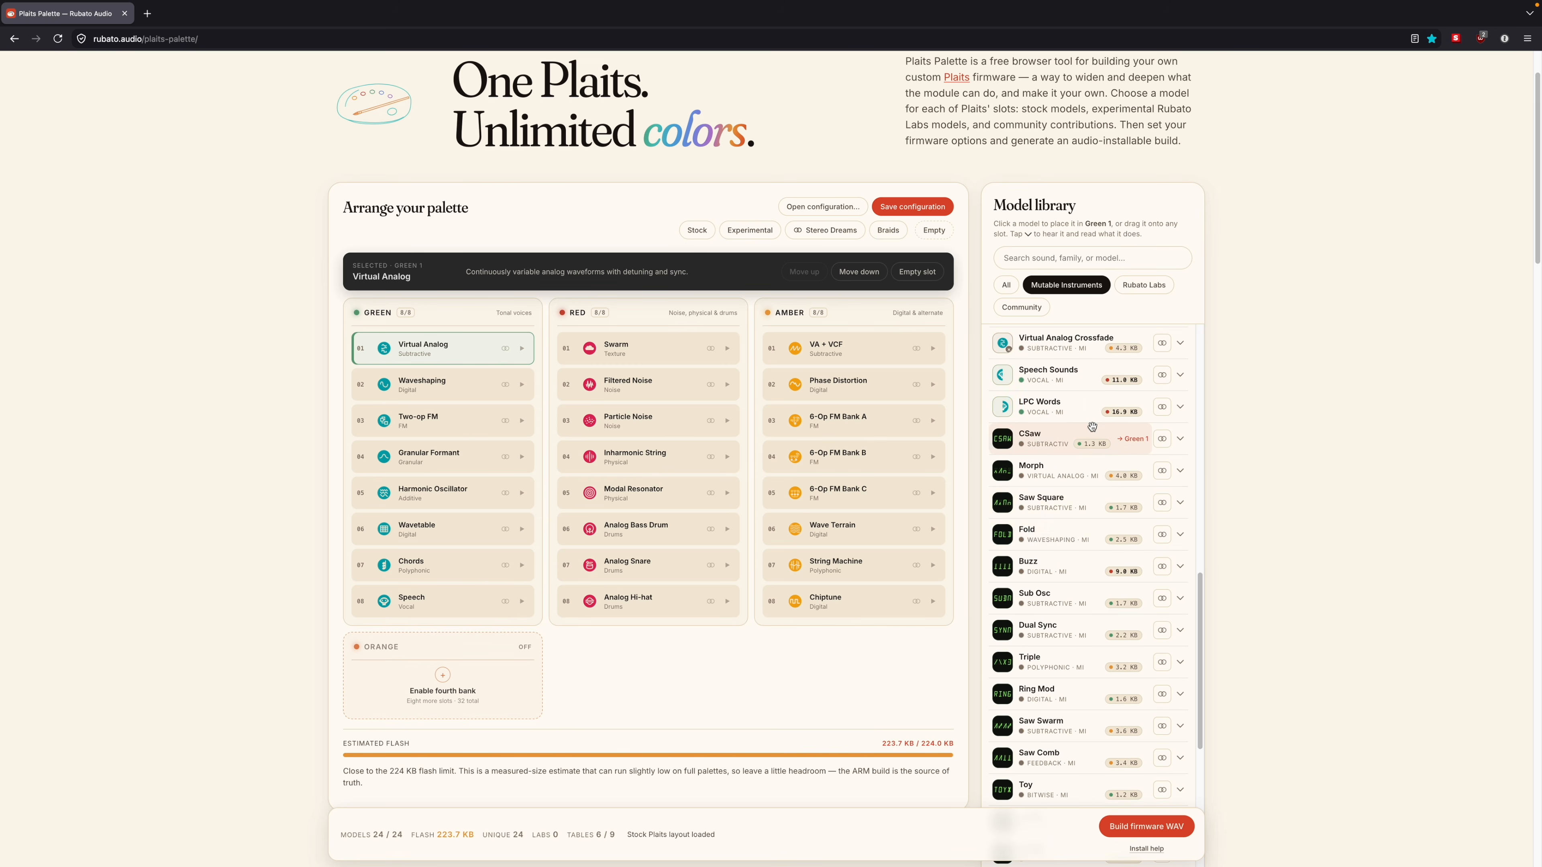
Step: Place the Mutable Instruments models Blown in slot Red 4 and Fluted in slot Red 5, replacing Inharmonic String and Modal Resonator
scroll(1098, 523, down, 4)
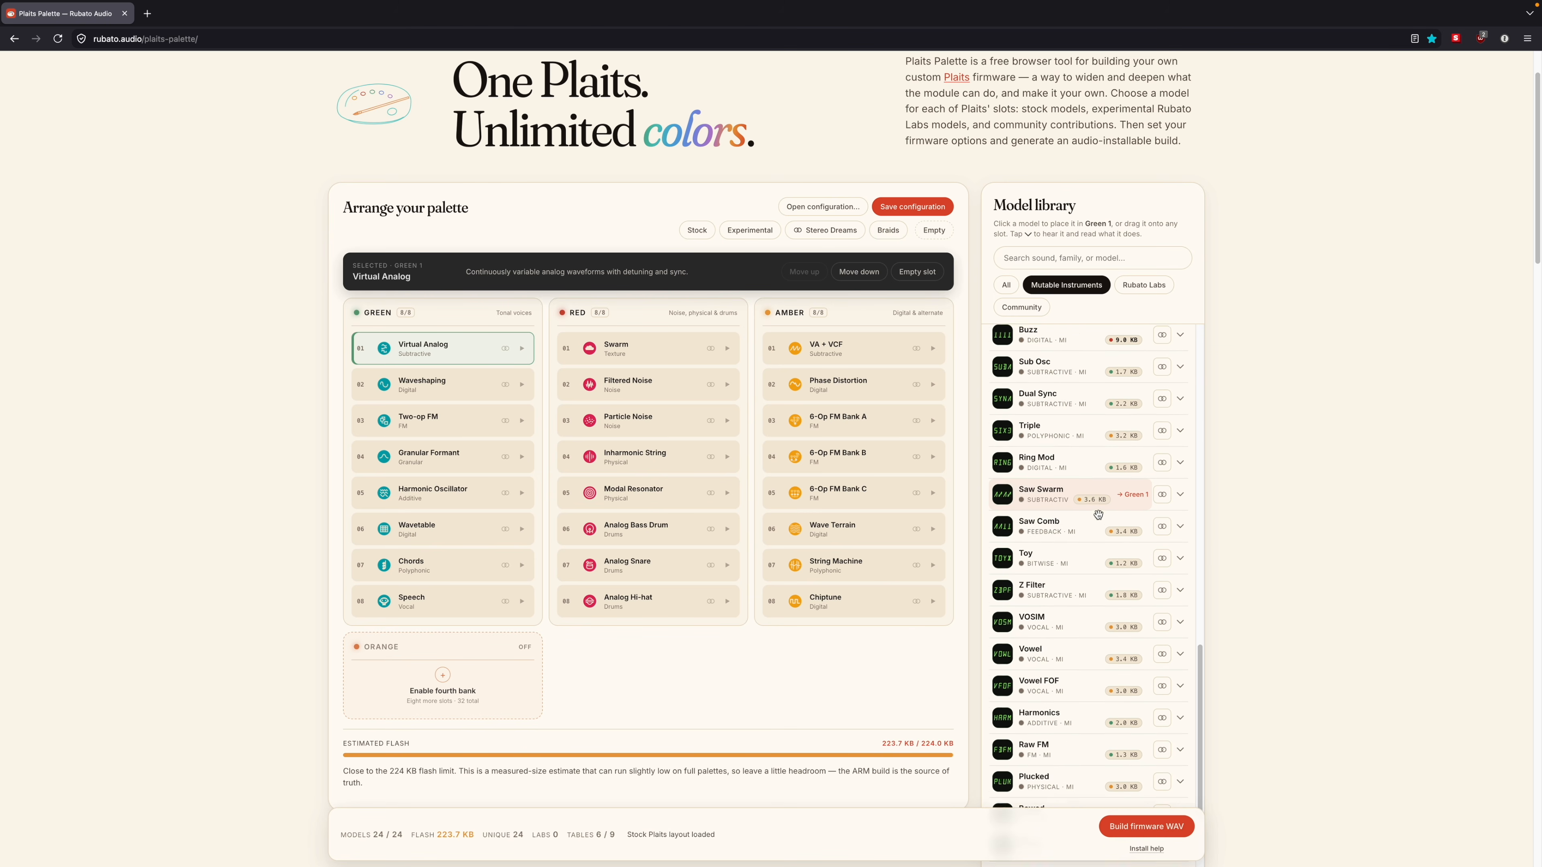
scroll(1098, 512, down, 3)
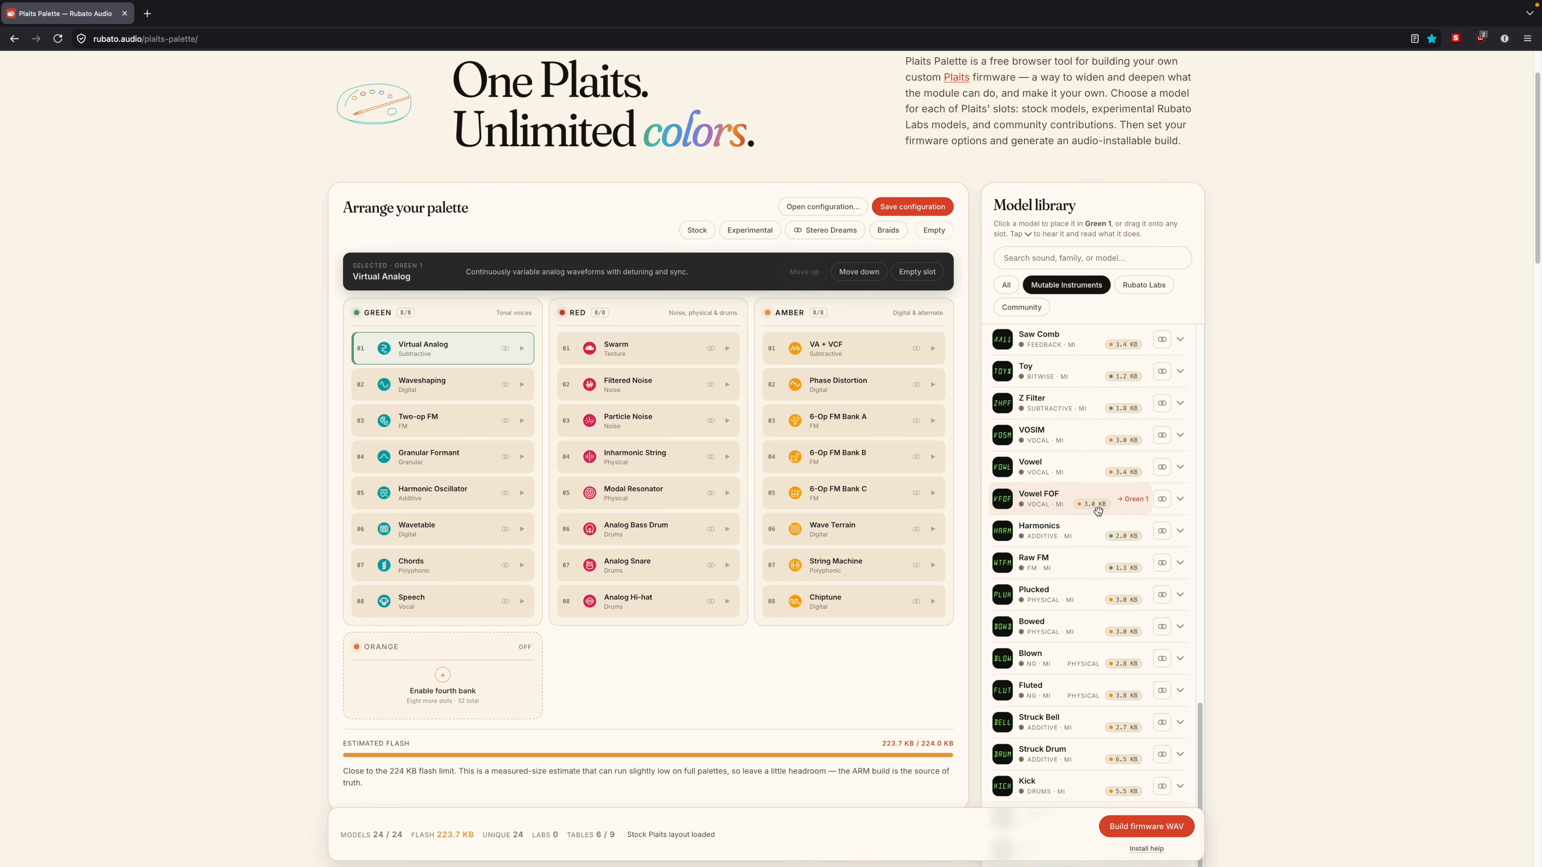
scroll(1098, 512, down, 3)
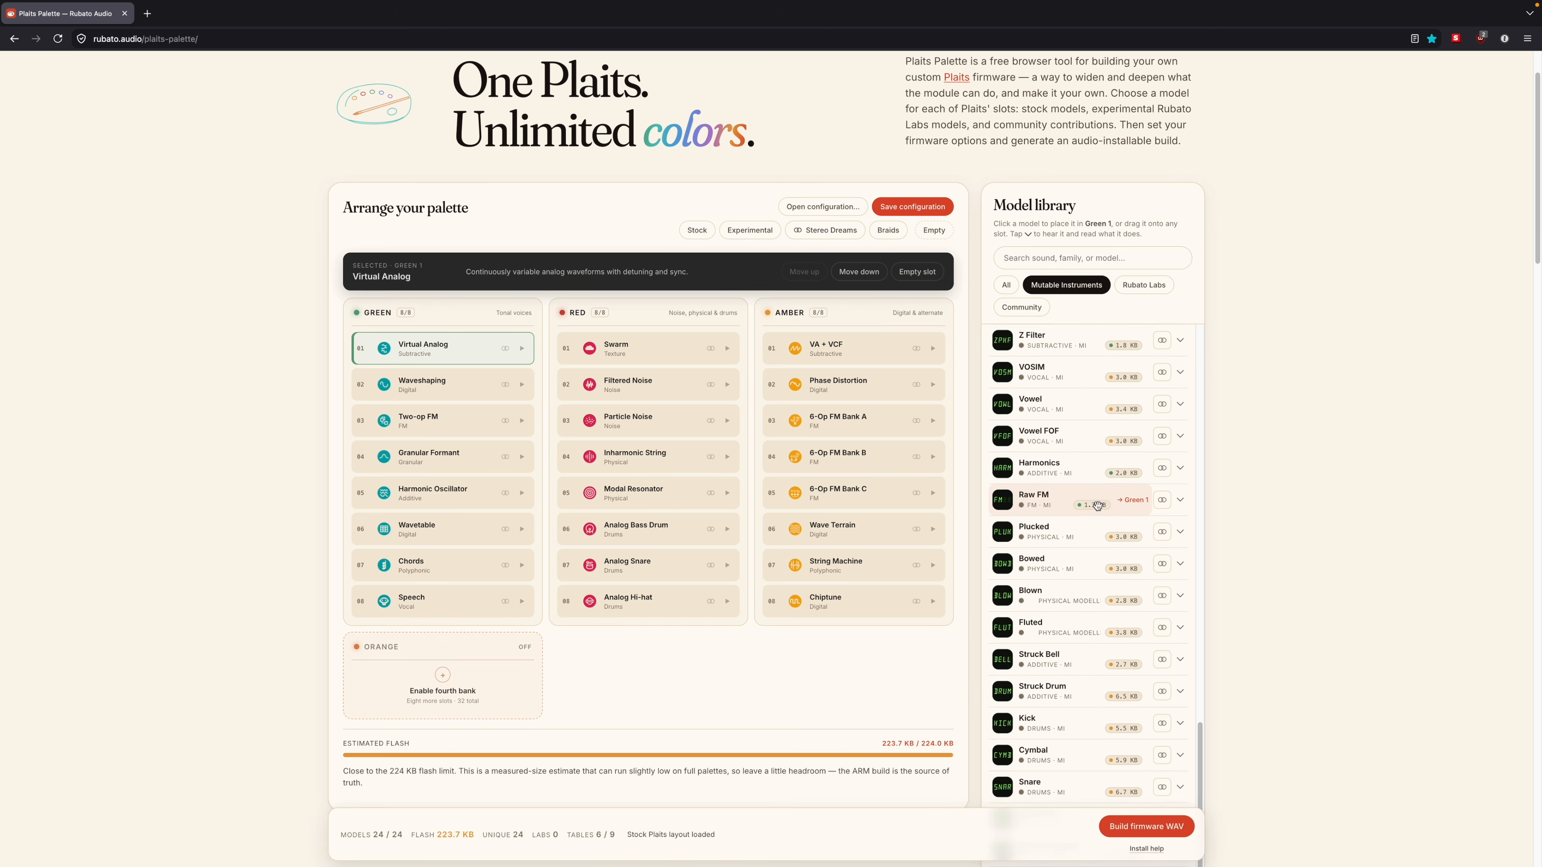
scroll(1055, 475, down, 1)
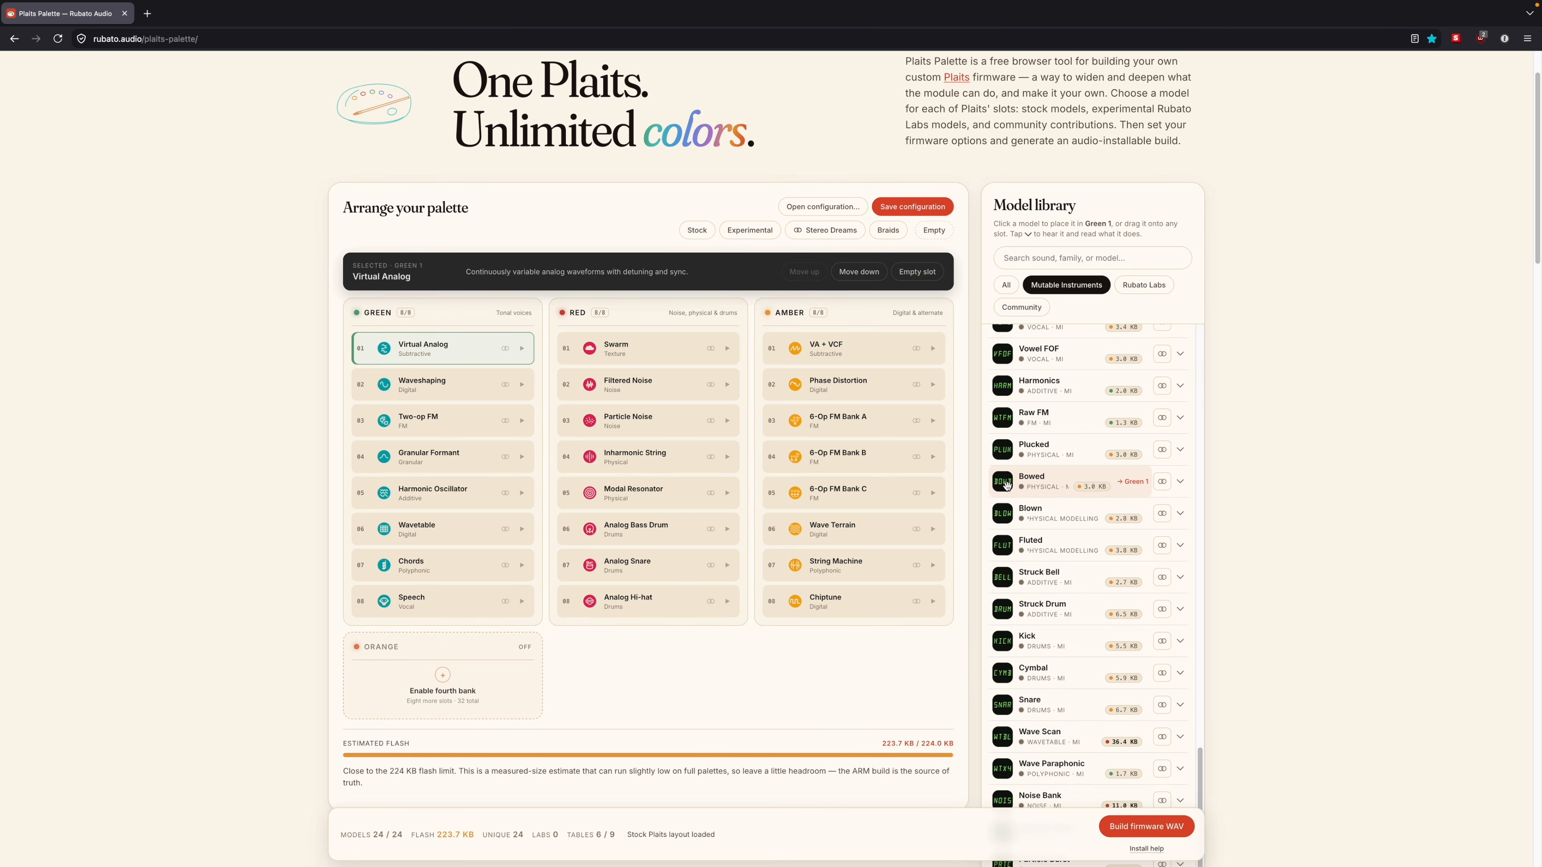
drag(1004, 513, 647, 460)
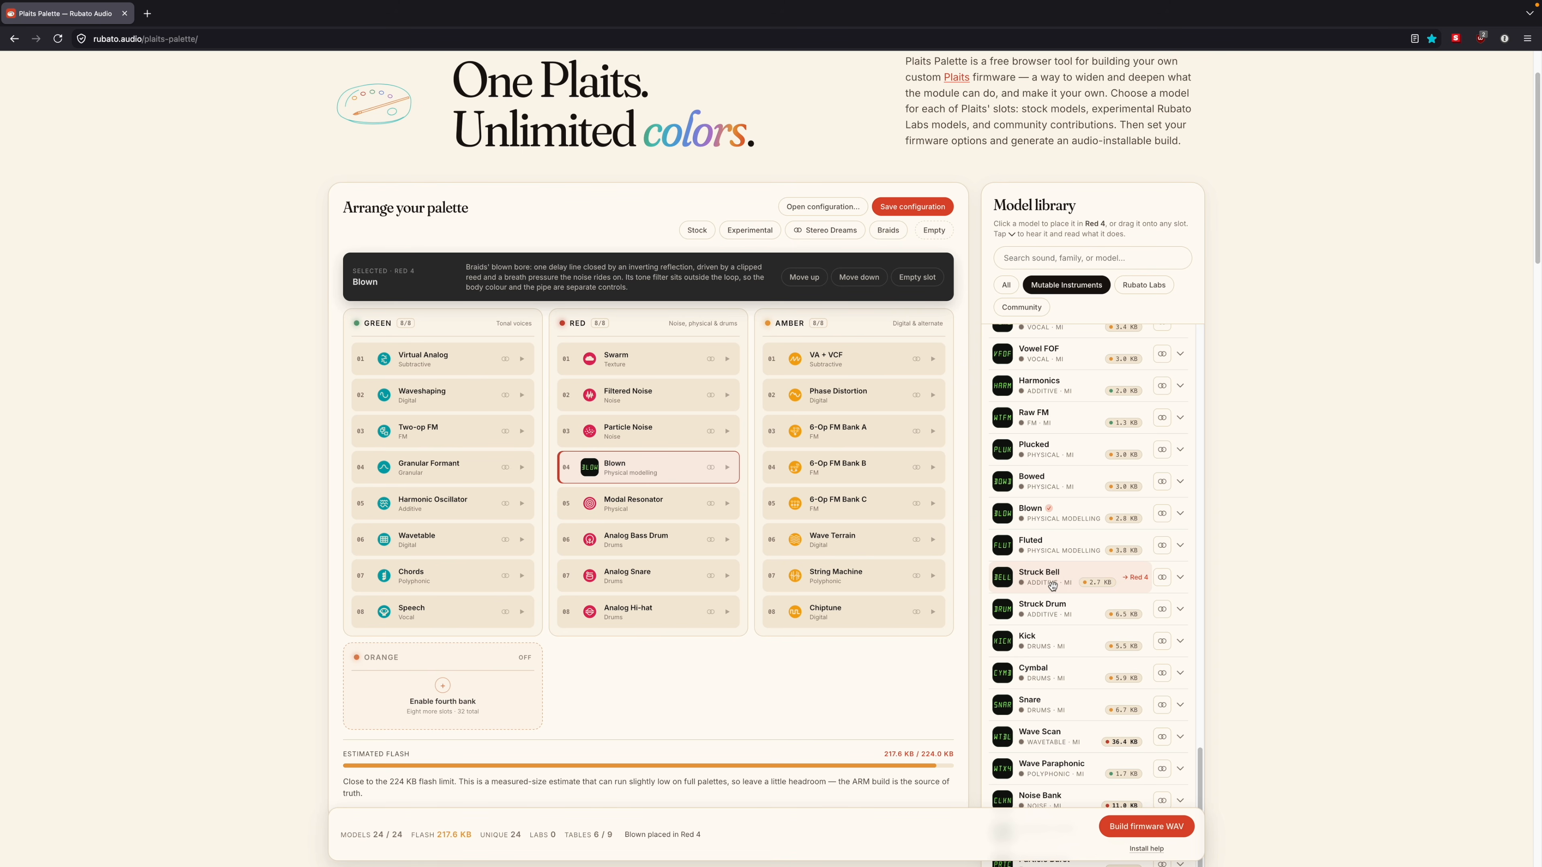
drag(1002, 545, 637, 511)
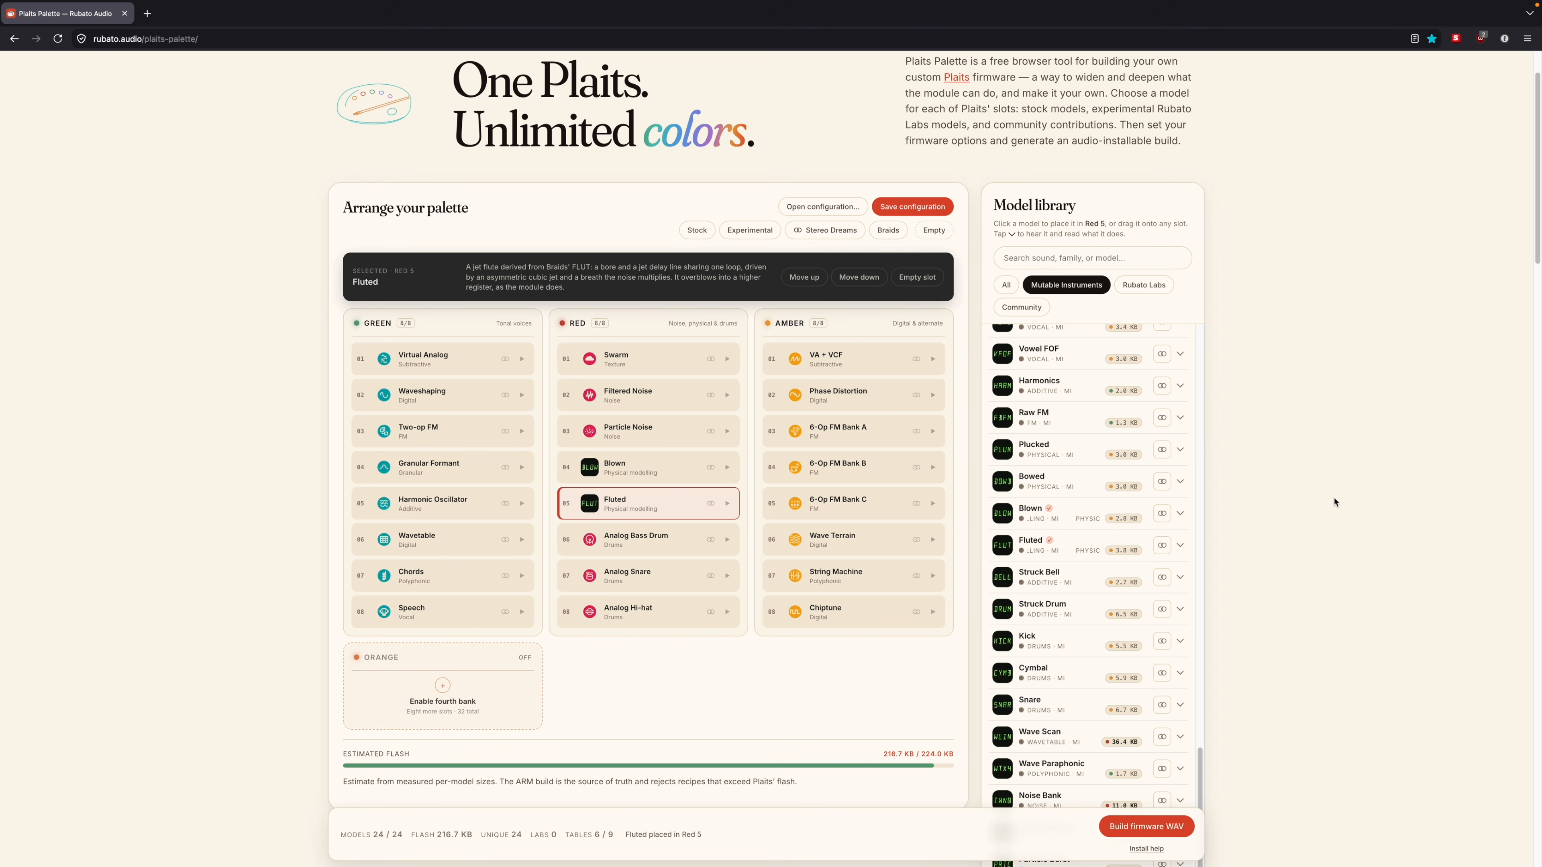
Step: Select the Virtual Analog slot in the Green bank and start building the firmware WAV for the customised palette
click(424, 355)
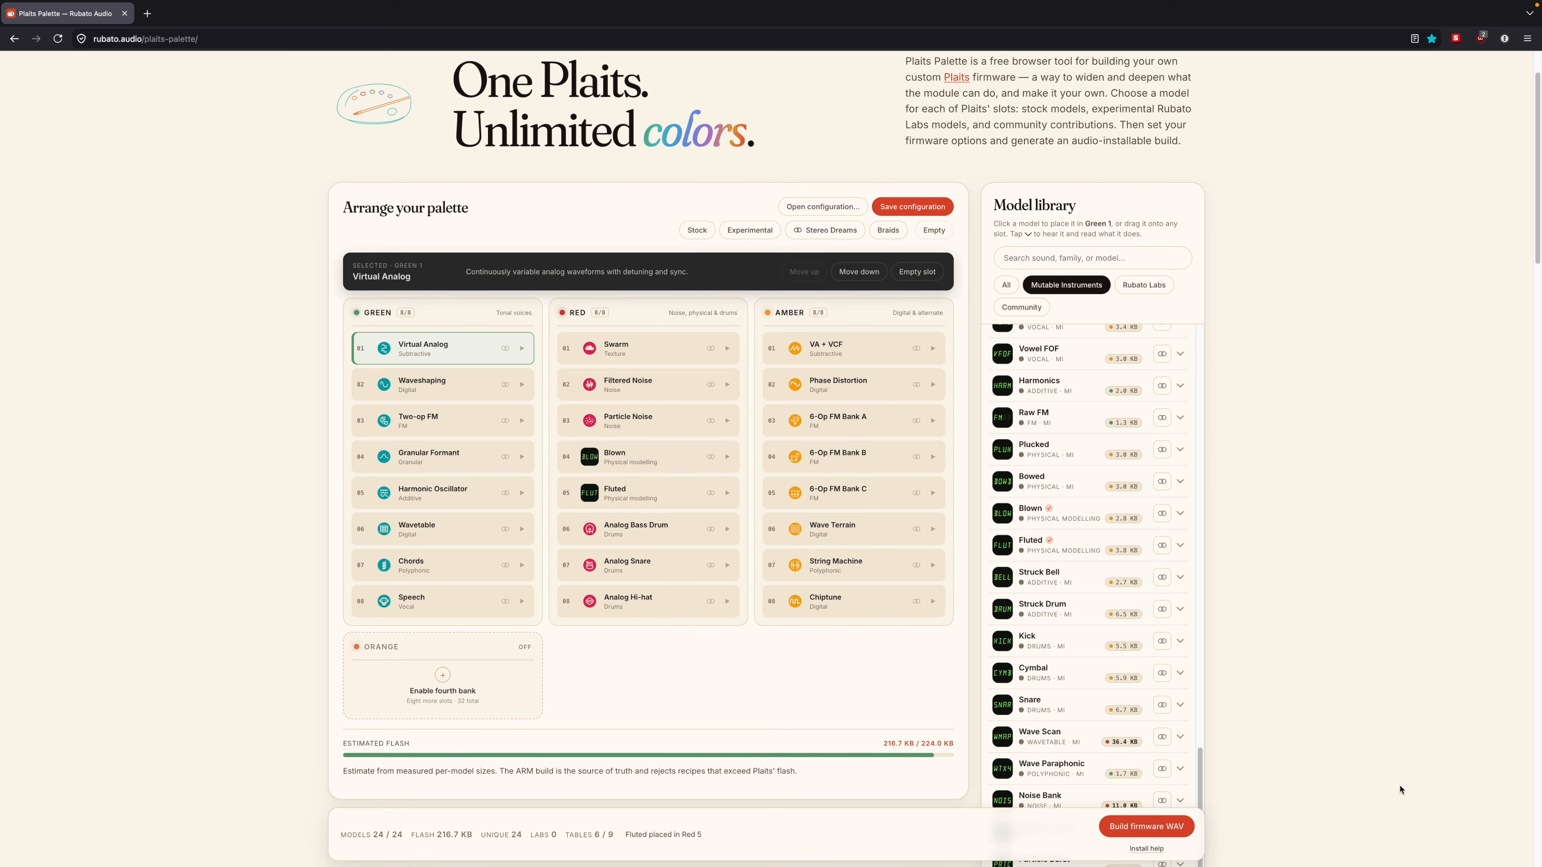
click(1121, 830)
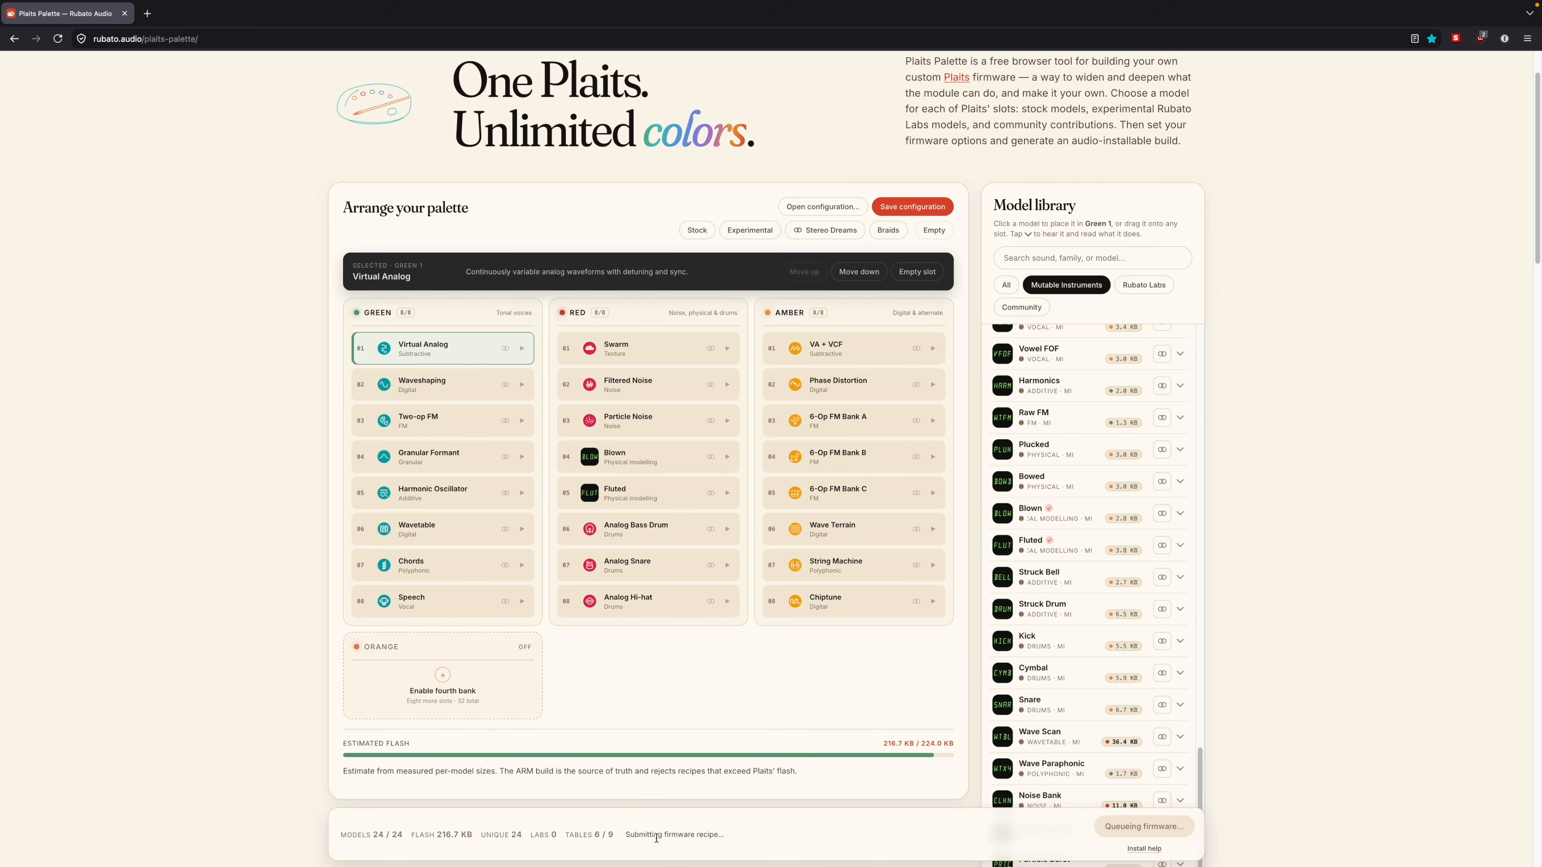